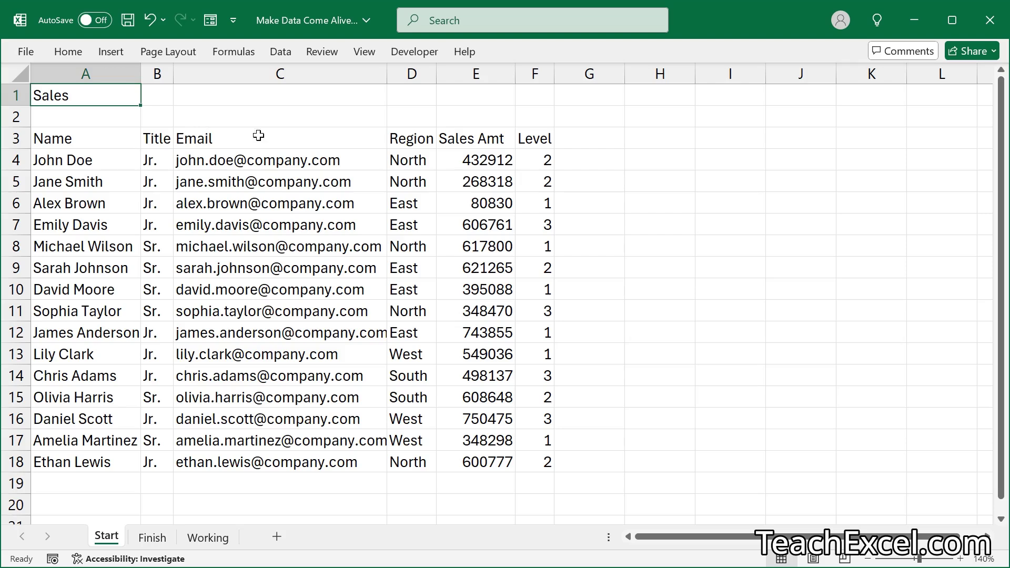
- On the Finish sheet, filter out two salespeople and show only those who missed the goal
click(158, 536)
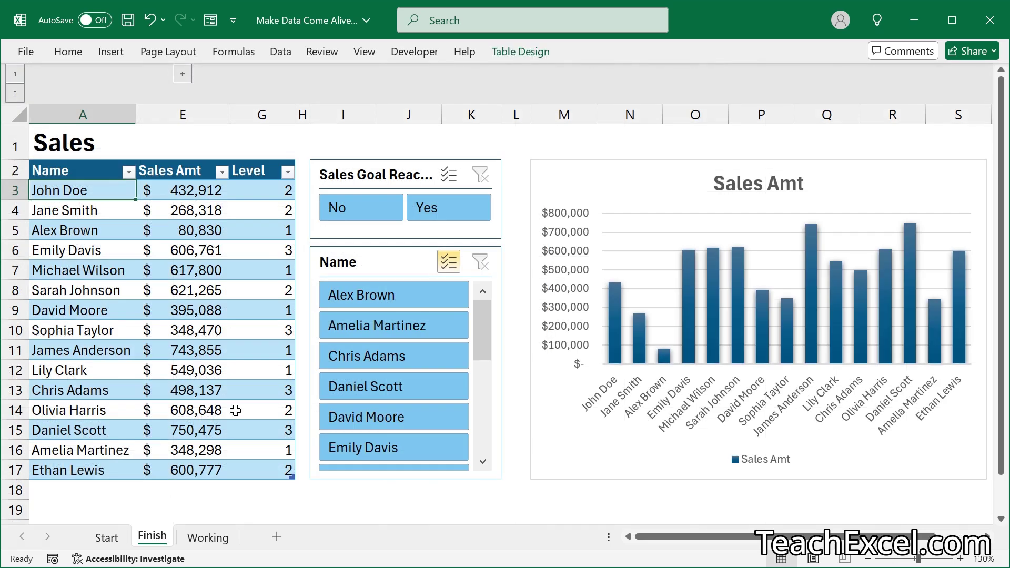
click(380, 360)
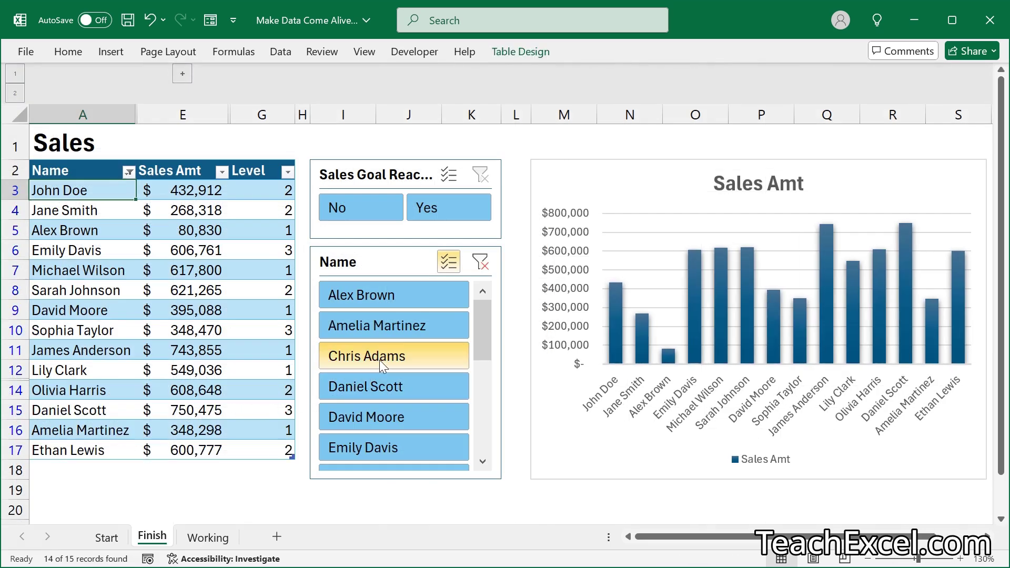
click(391, 420)
click(369, 219)
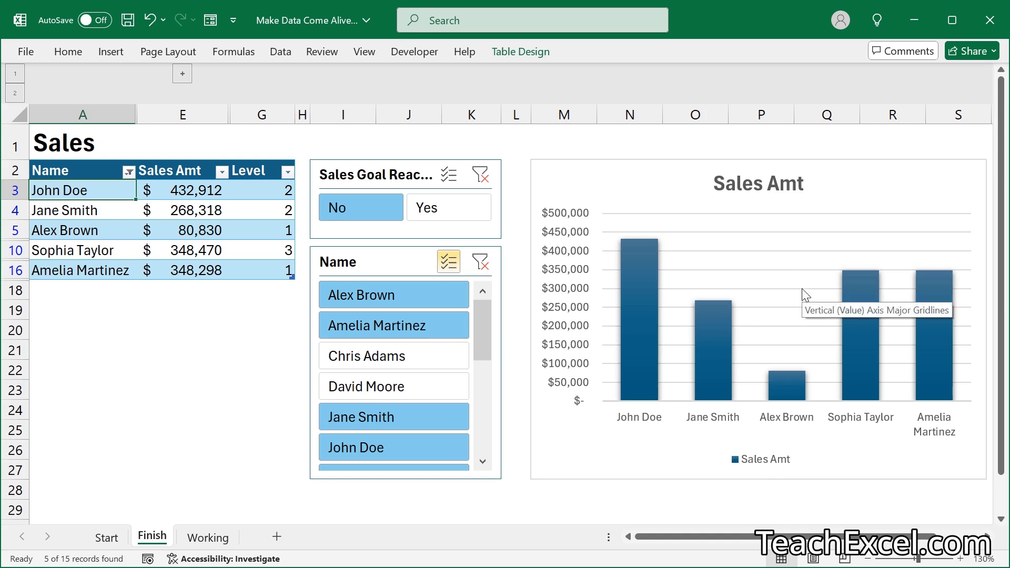
- Reveal and re-hide the Title, Email and Region columns, then clear both slicer filters
click(183, 75)
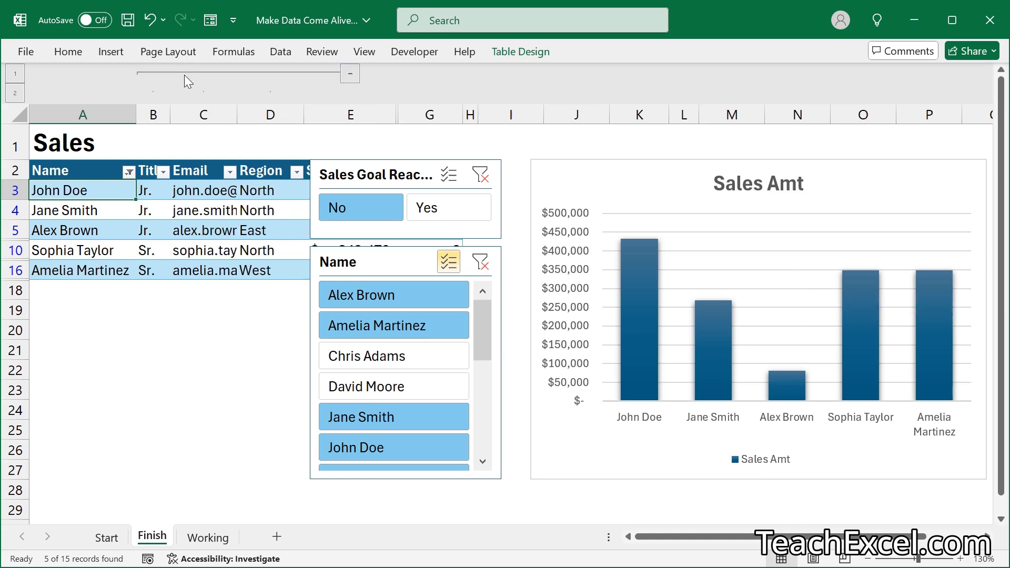
click(190, 231)
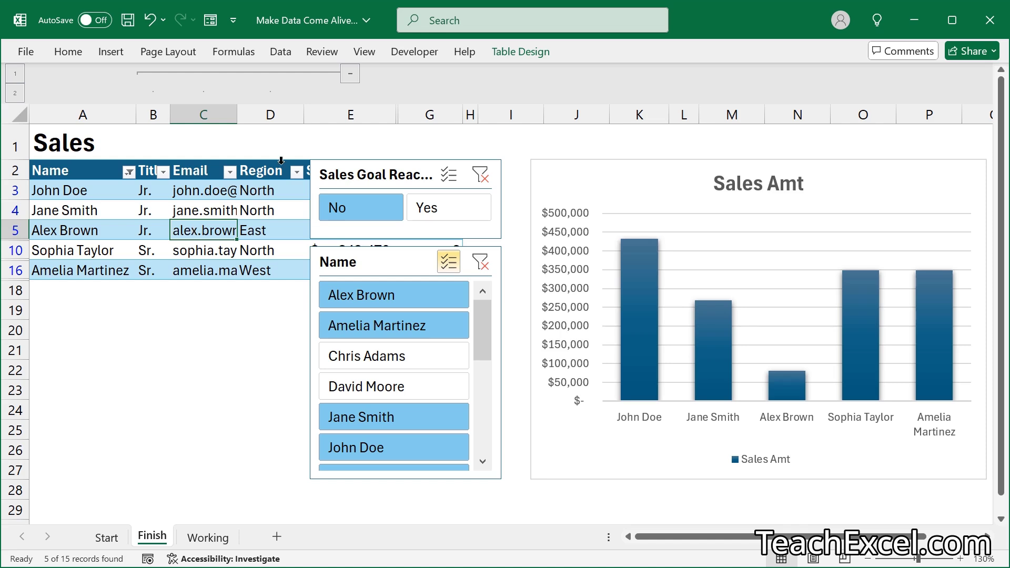
click(351, 81)
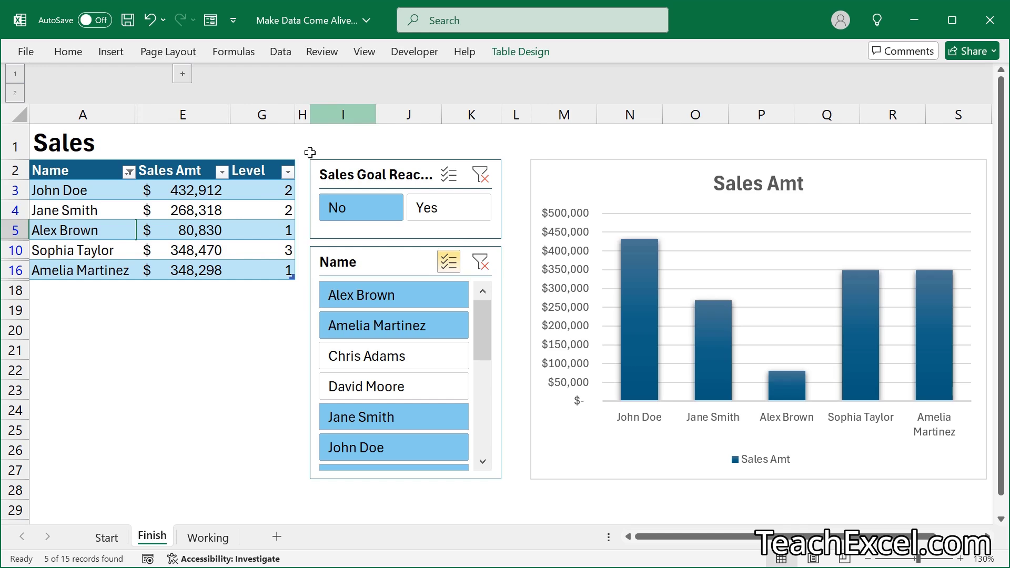
click(480, 263)
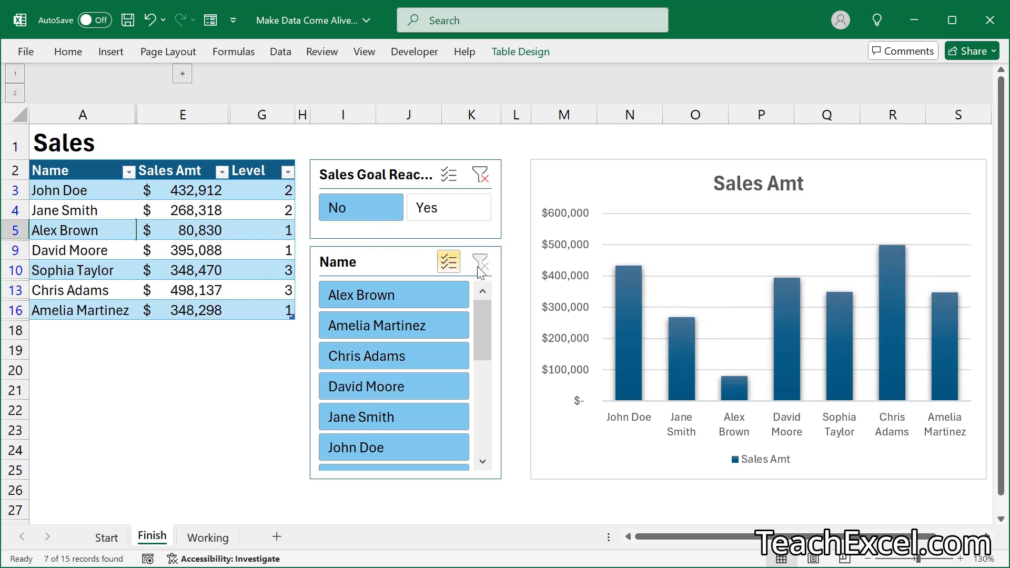
click(481, 175)
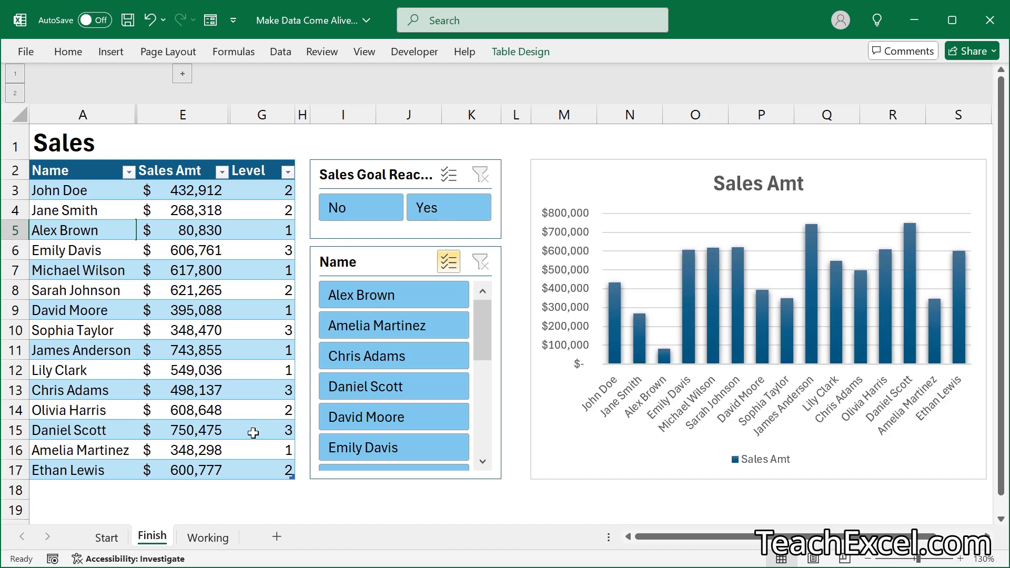
- Add a new salesperson's name in A18 with Sales Amt 1,200,000
click(258, 470)
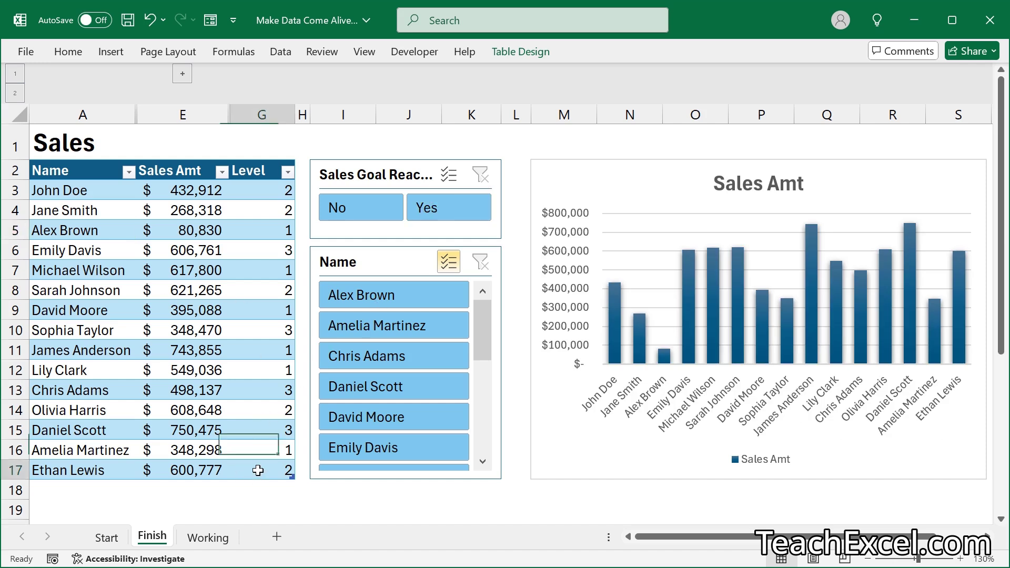
key(Tab)
text(Bob)
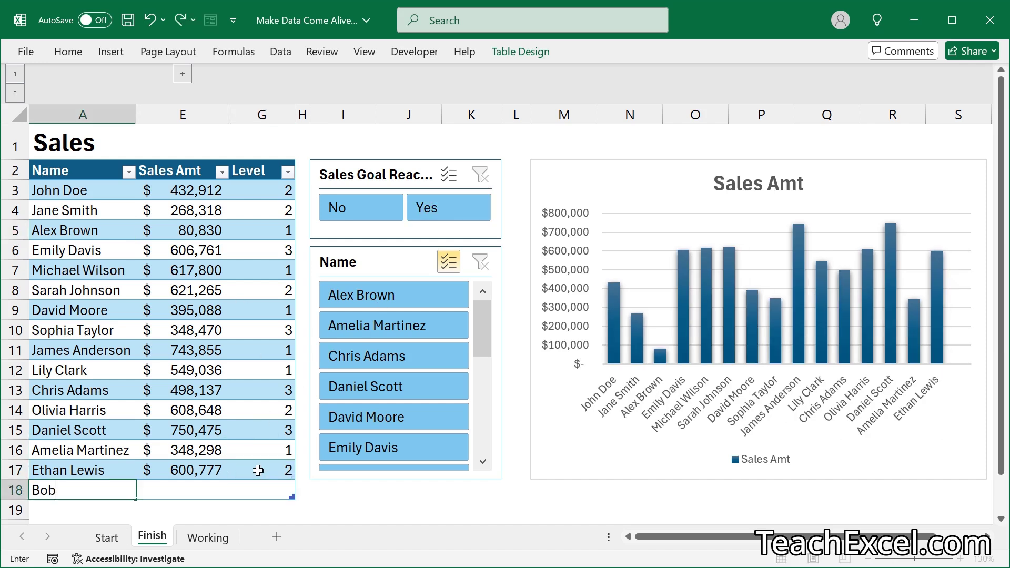
key(Tab)
text(1,200,0)
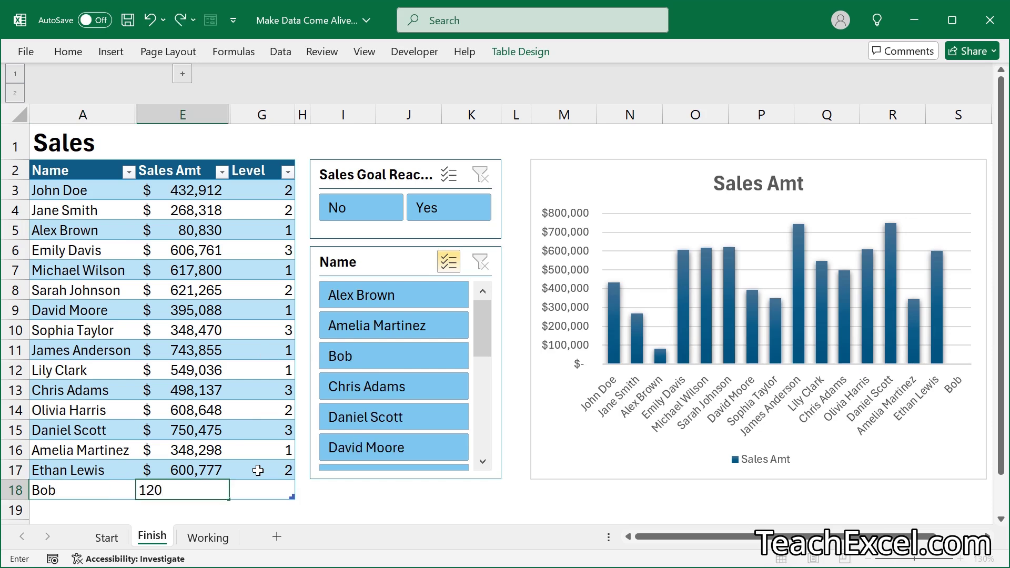
text(0000)
key(ctrl+Return)
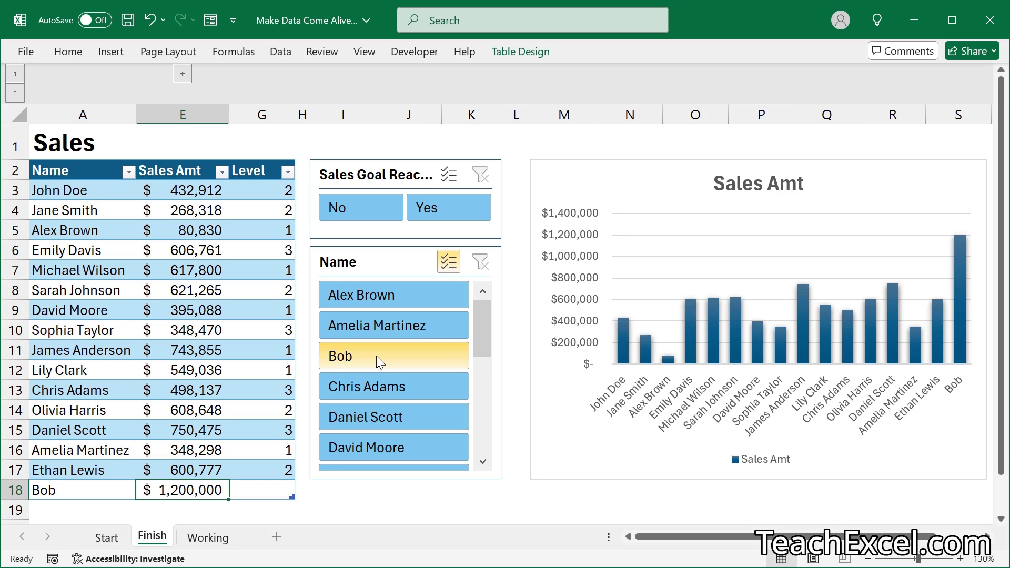
- Switch to the Working sheet and zoom to 150%
click(213, 539)
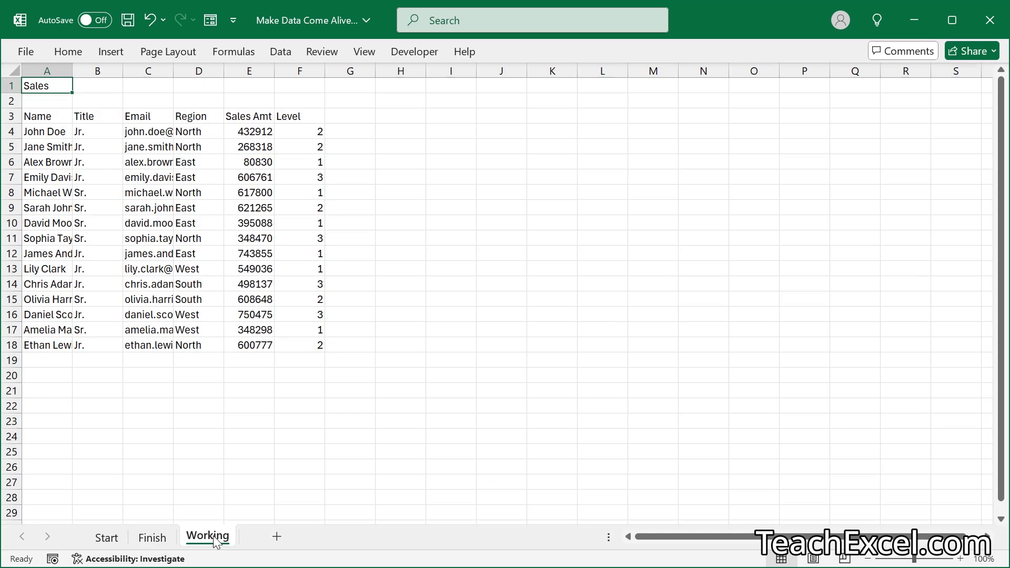
click(961, 560)
click(961, 560)
click(961, 560)
click(961, 560)
click(960, 560)
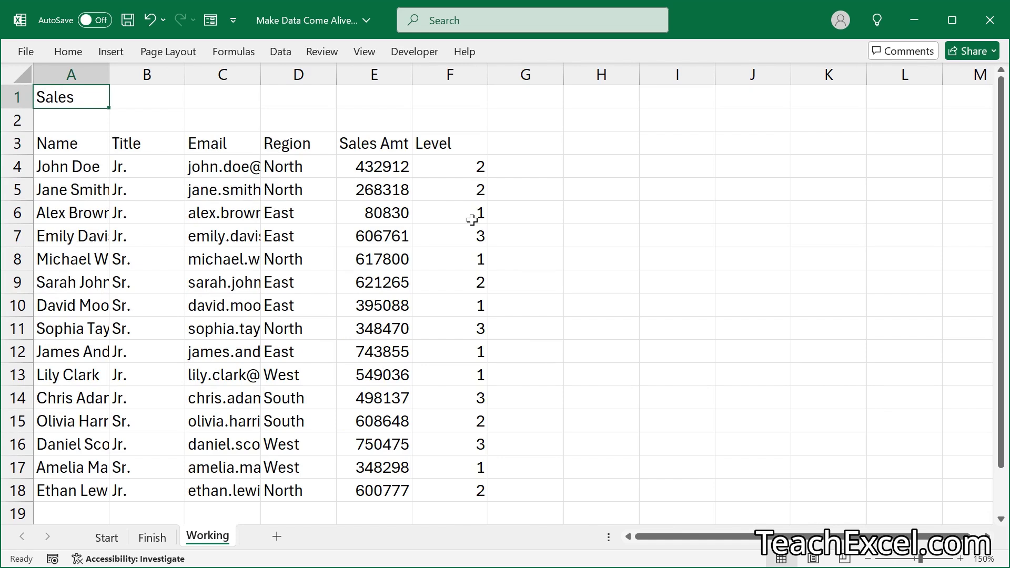
- Convert the A3:F18 data into a table with headers
click(242, 220)
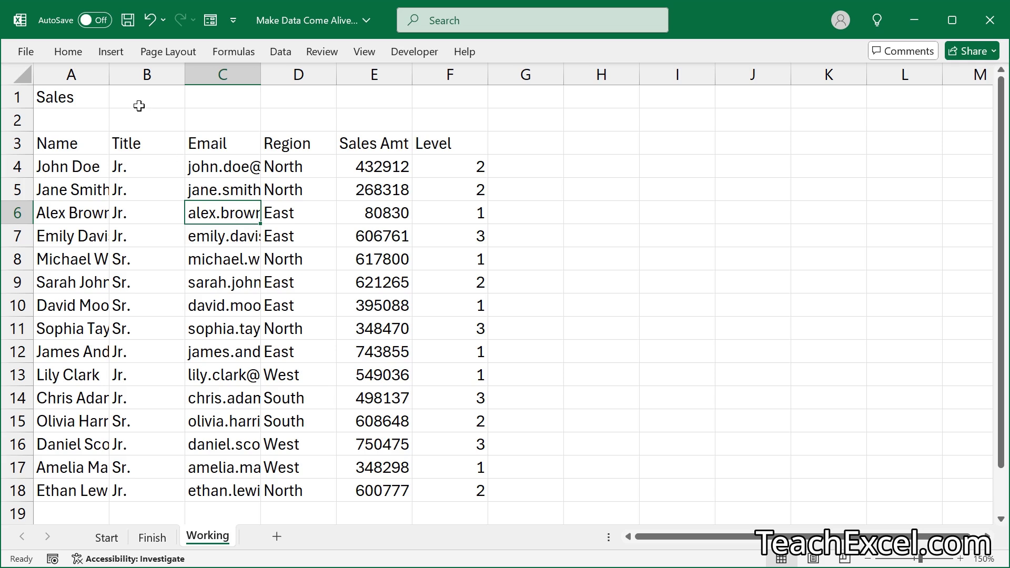
click(111, 53)
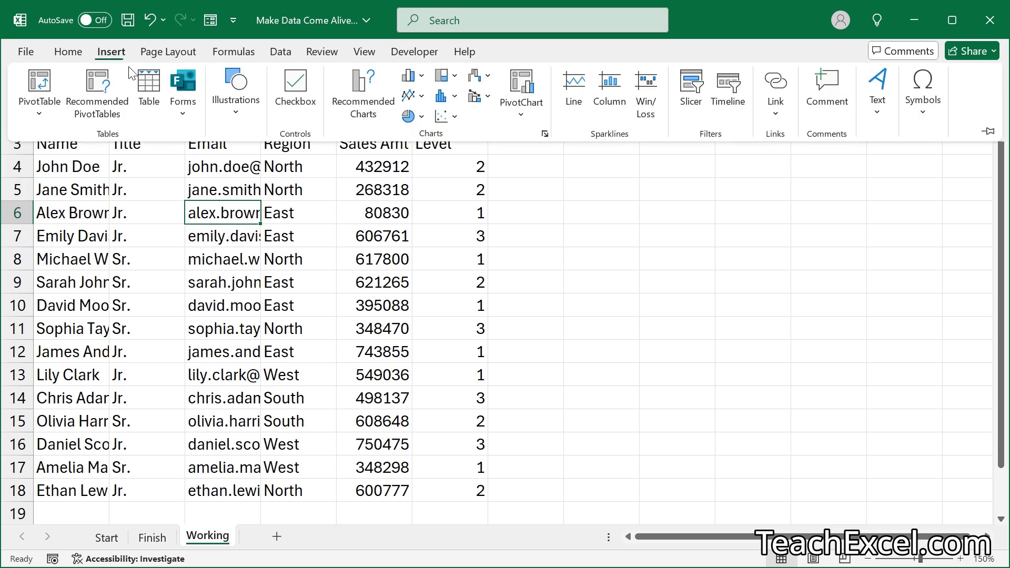
click(141, 79)
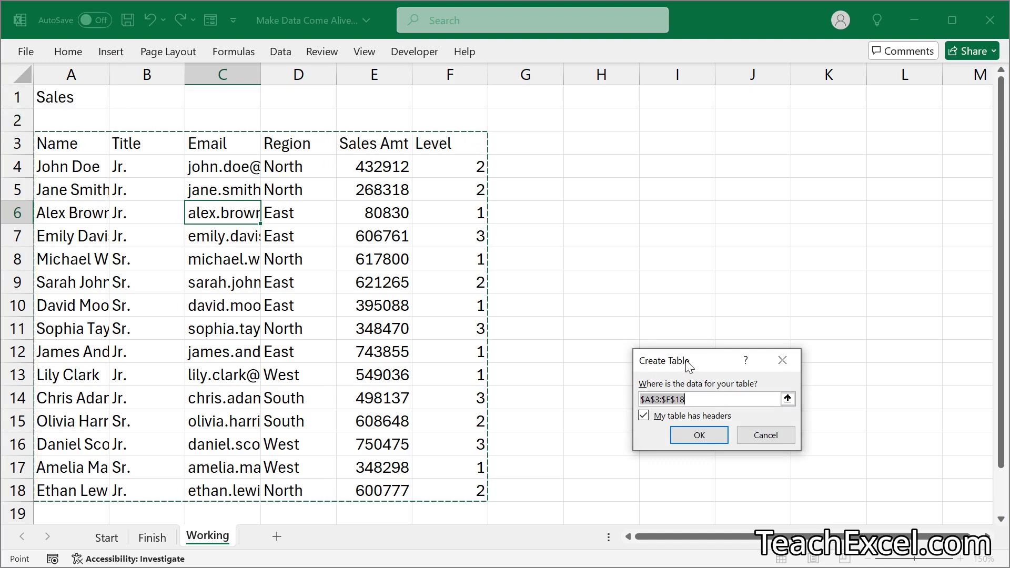
drag(687, 363, 416, 209)
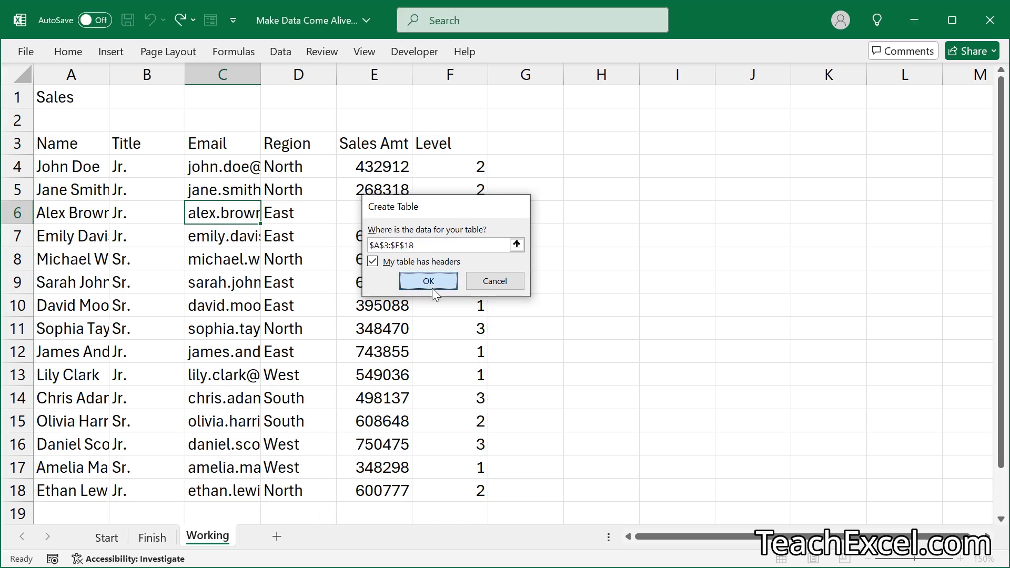
click(428, 281)
click(357, 252)
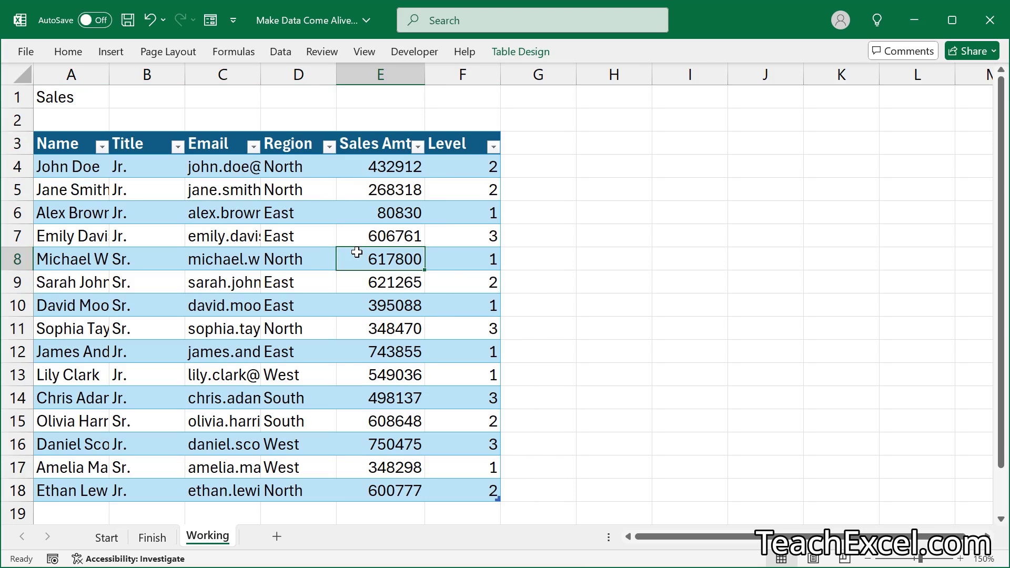
- After checking the Finish sheet, insert a slicer for the table's Name column
click(155, 537)
click(525, 55)
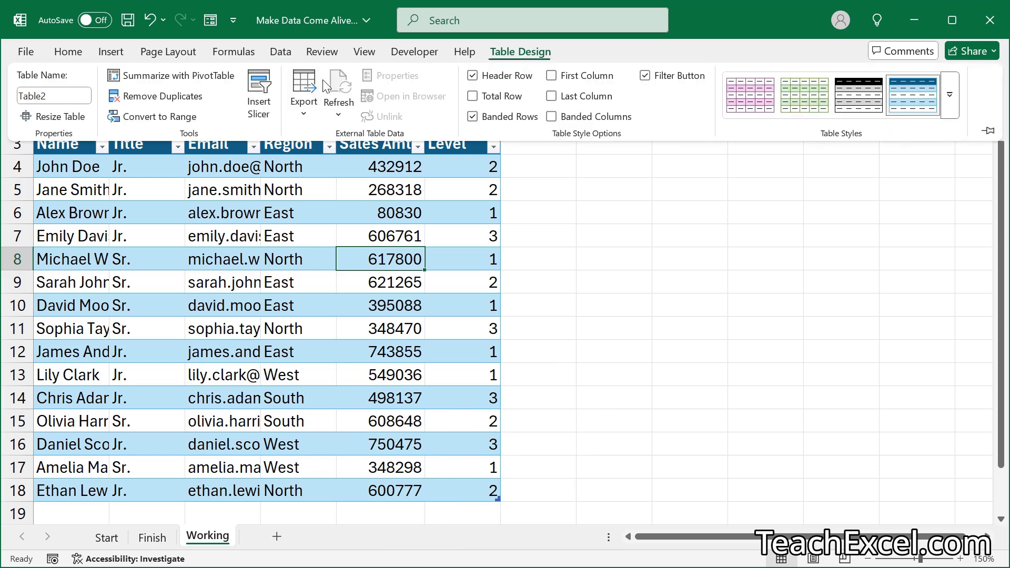
click(259, 101)
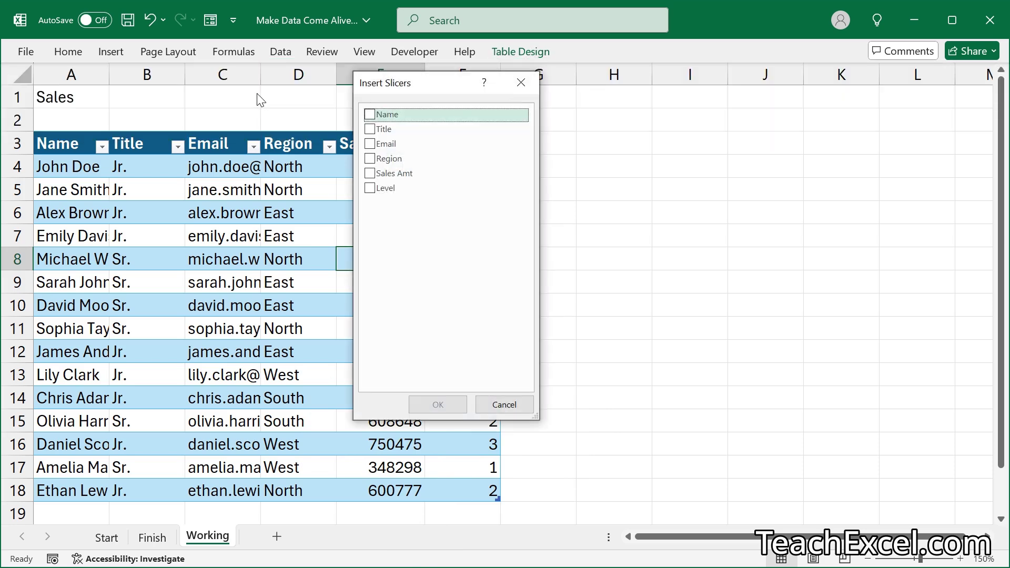
drag(432, 88, 590, 147)
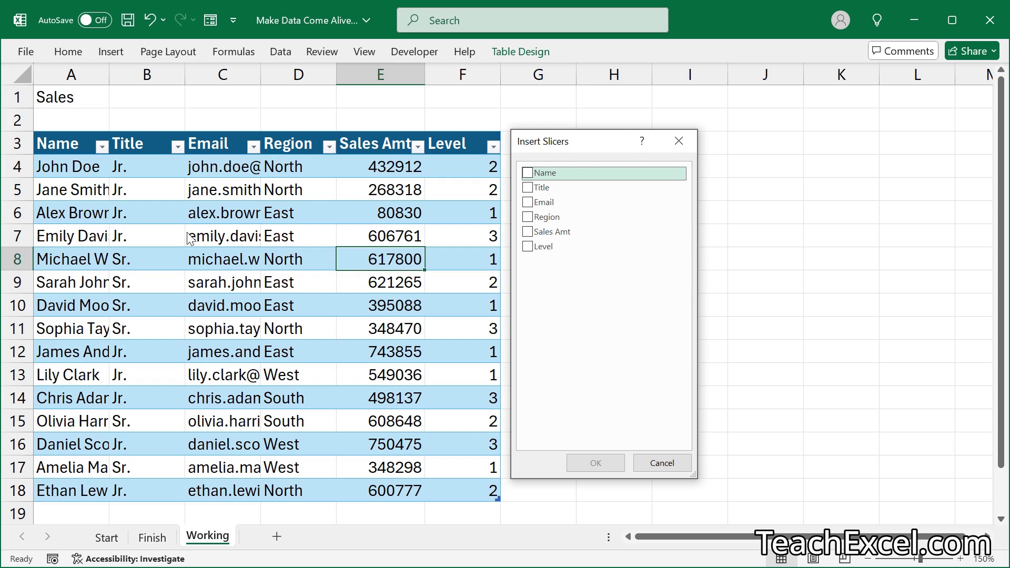
click(527, 173)
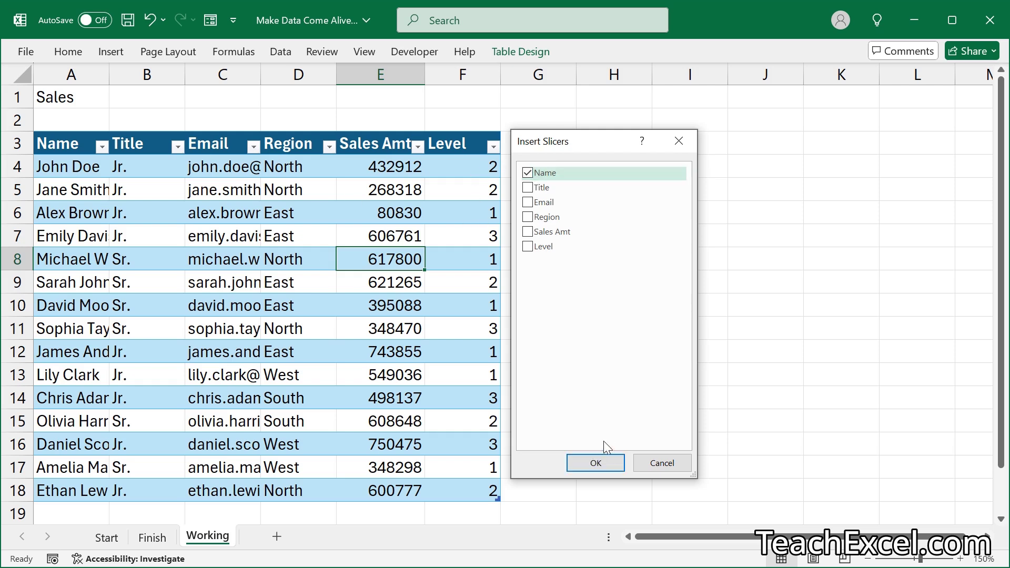
click(595, 463)
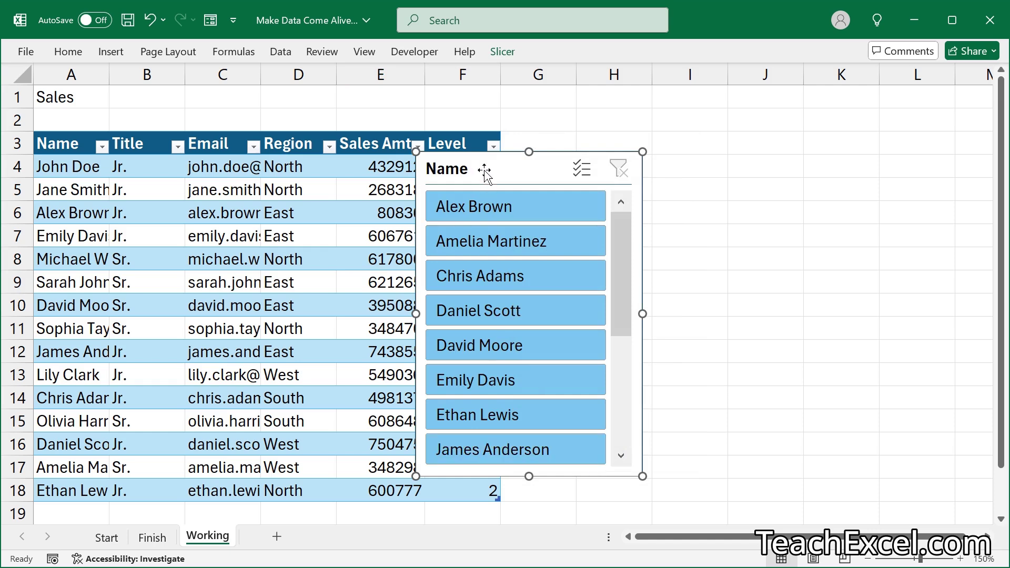
- Place the Name slicer over columns G–I, test single-name filters, then clear them
drag(482, 169, 576, 148)
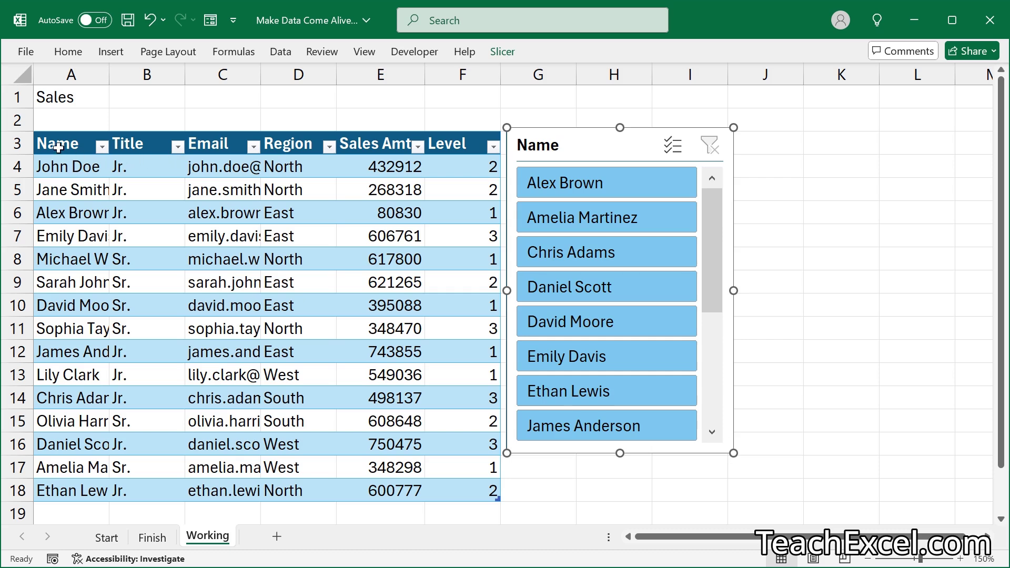
drag(719, 211, 721, 181)
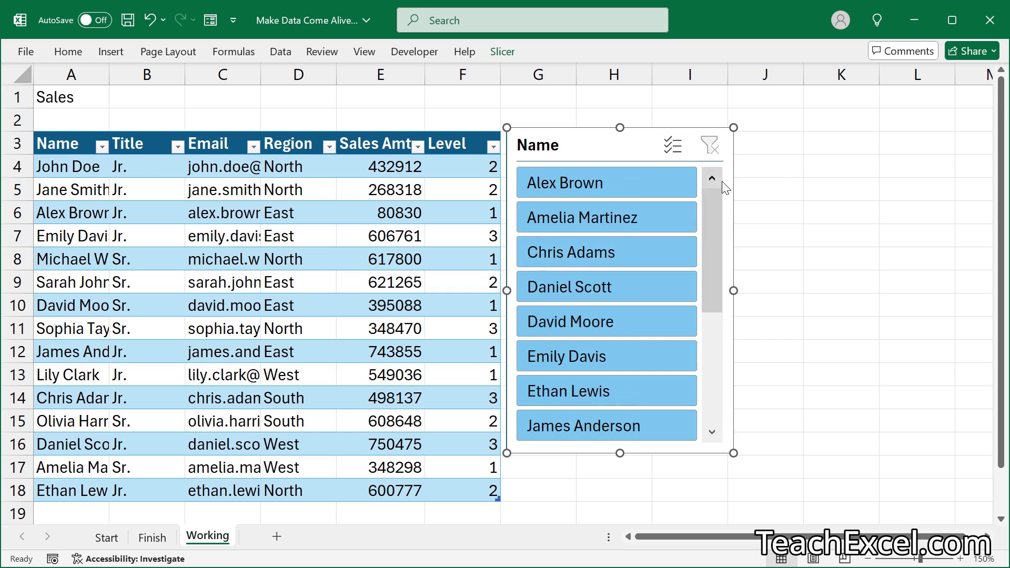
click(604, 245)
click(631, 218)
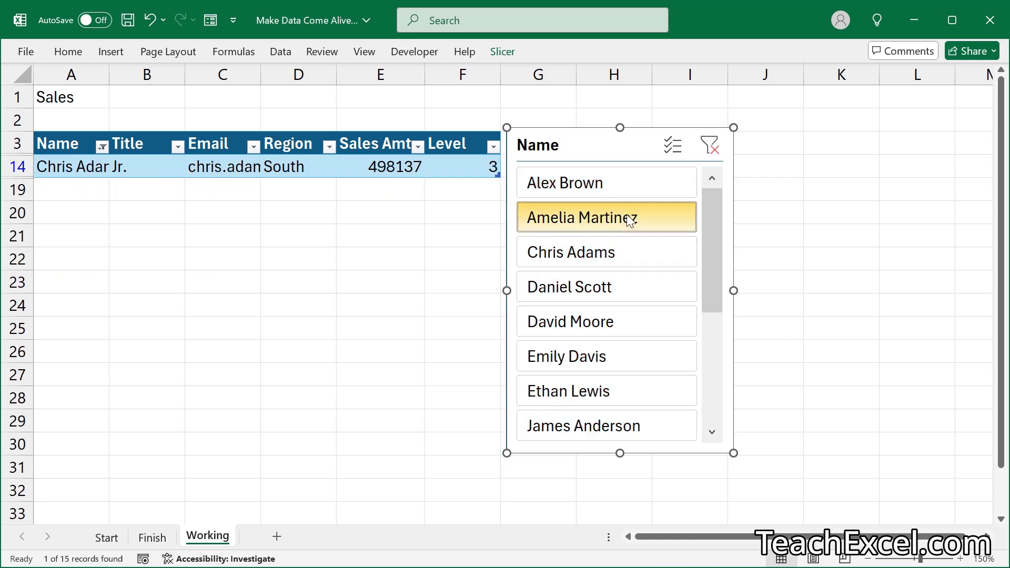
click(719, 148)
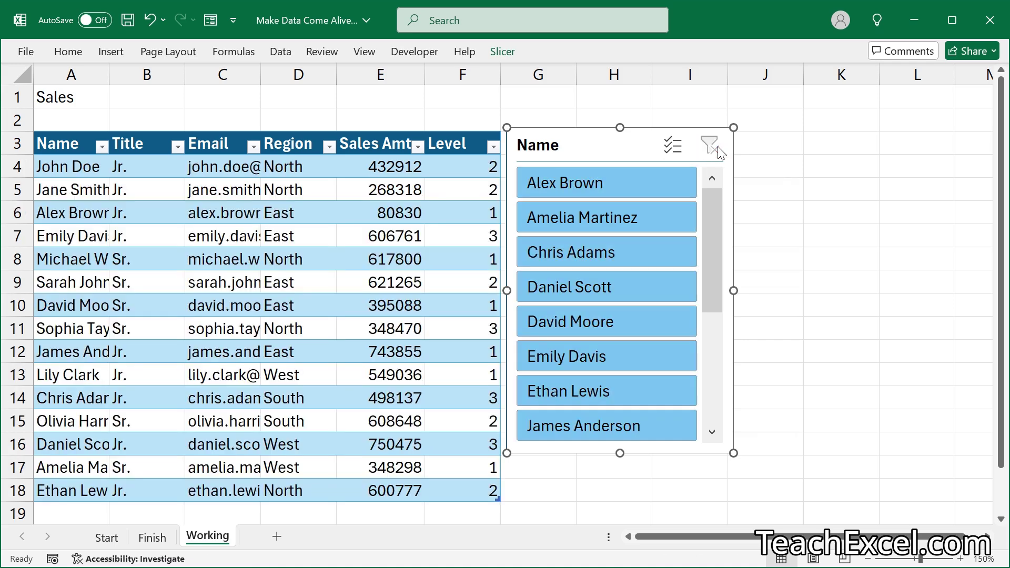
- Turn on Multi-Select, deselect three names, then clear the Name filter
click(673, 146)
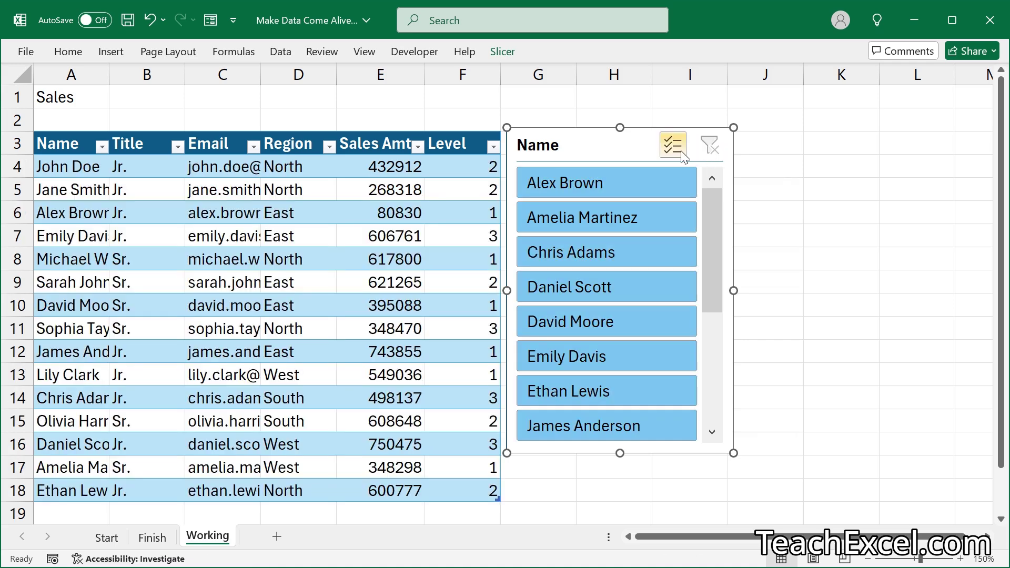
click(598, 222)
click(589, 316)
click(598, 380)
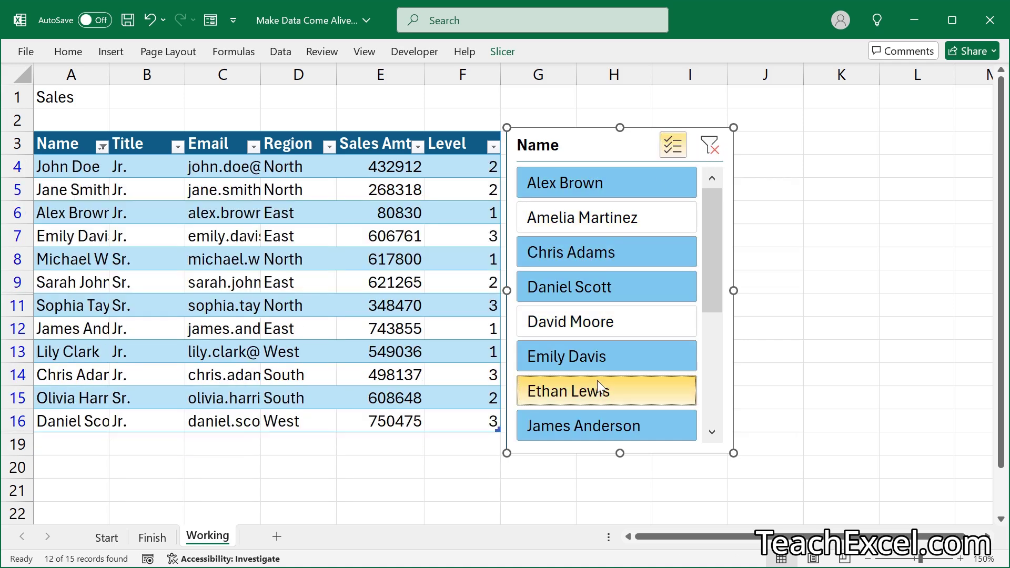
click(717, 151)
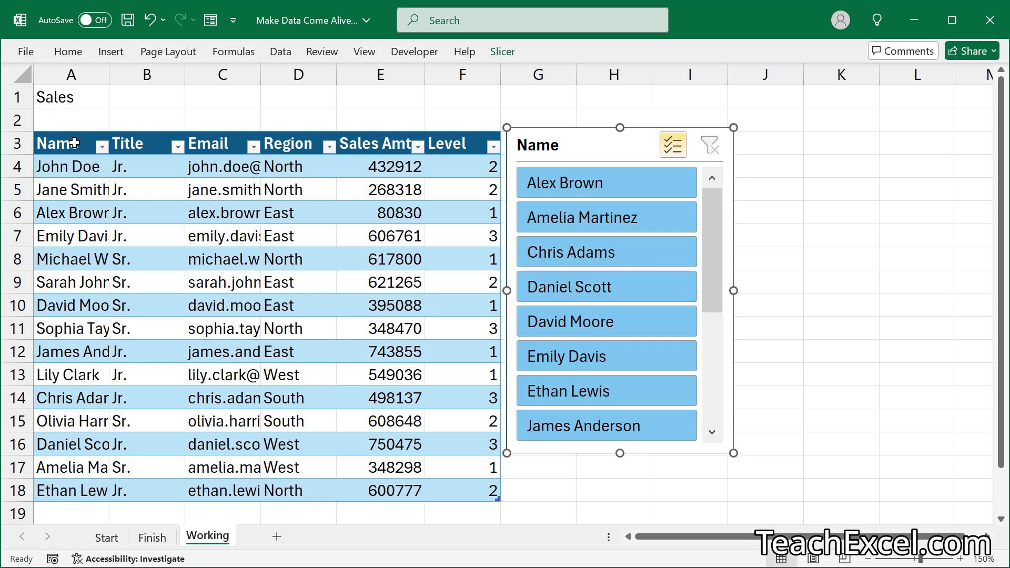
- Open and close the Name column's filter list to inspect it
click(102, 146)
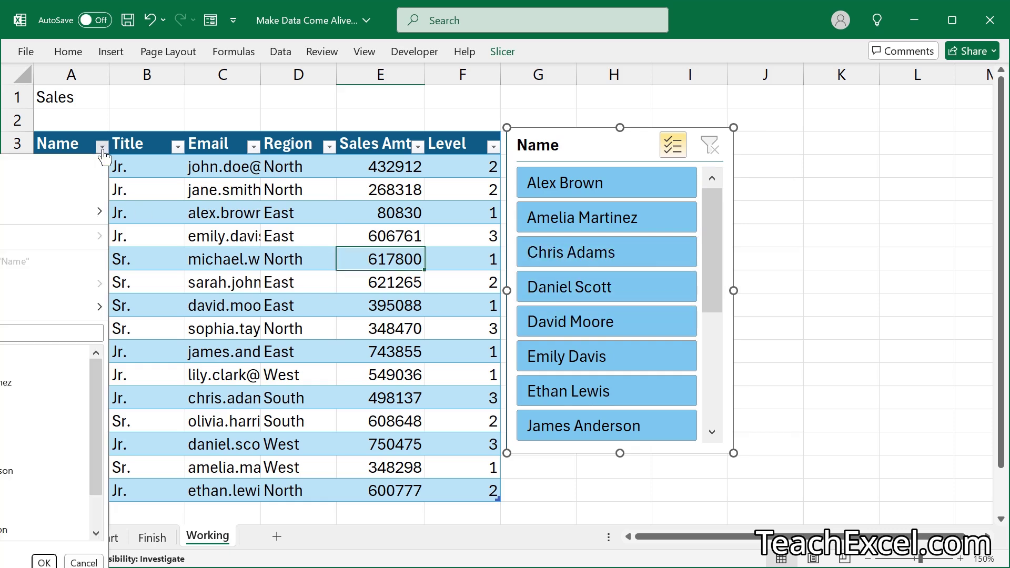
mouse_move(90, 377)
mouse_down()
mouse_move(91, 434)
mouse_move(96, 359)
mouse_up()
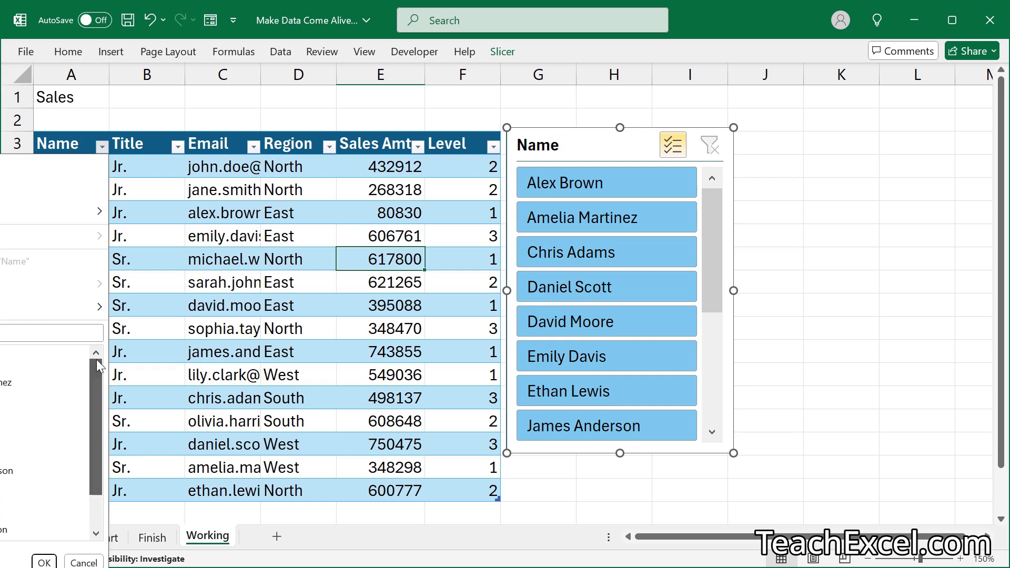
click(621, 154)
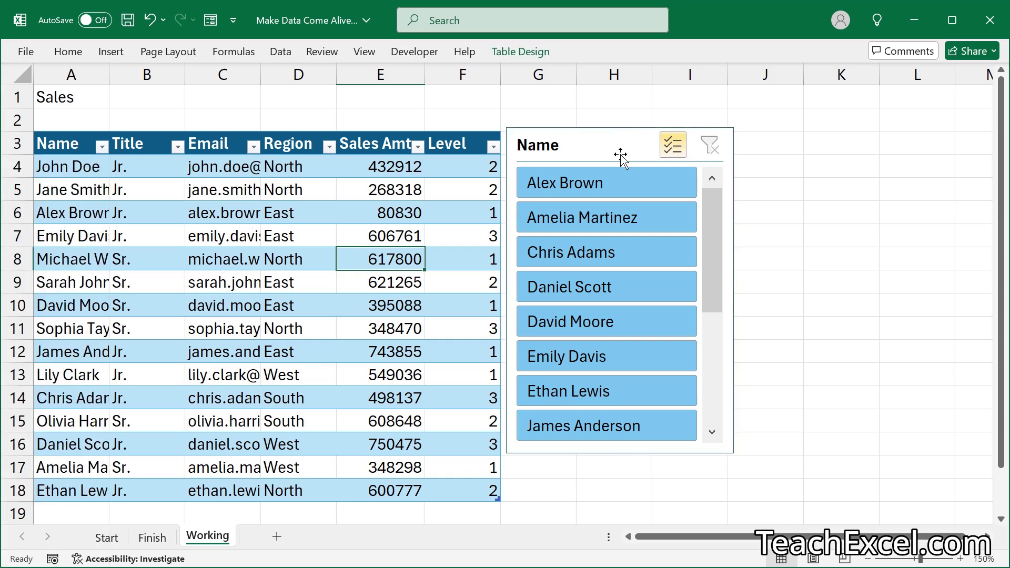
- Widen the Finish sheet's Sales Goal slicer, filter to Yes then No, and return to Working
click(158, 534)
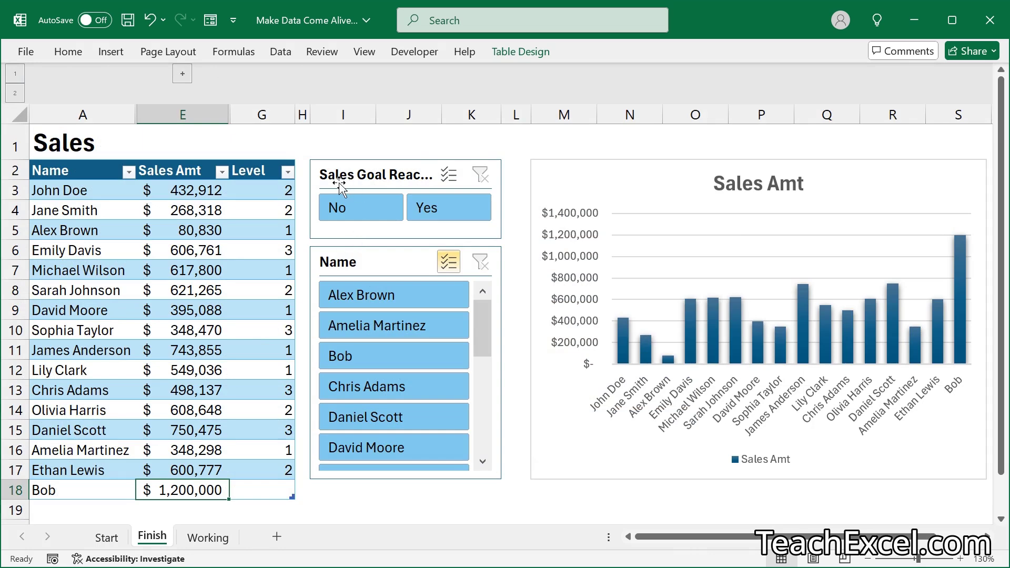
click(405, 178)
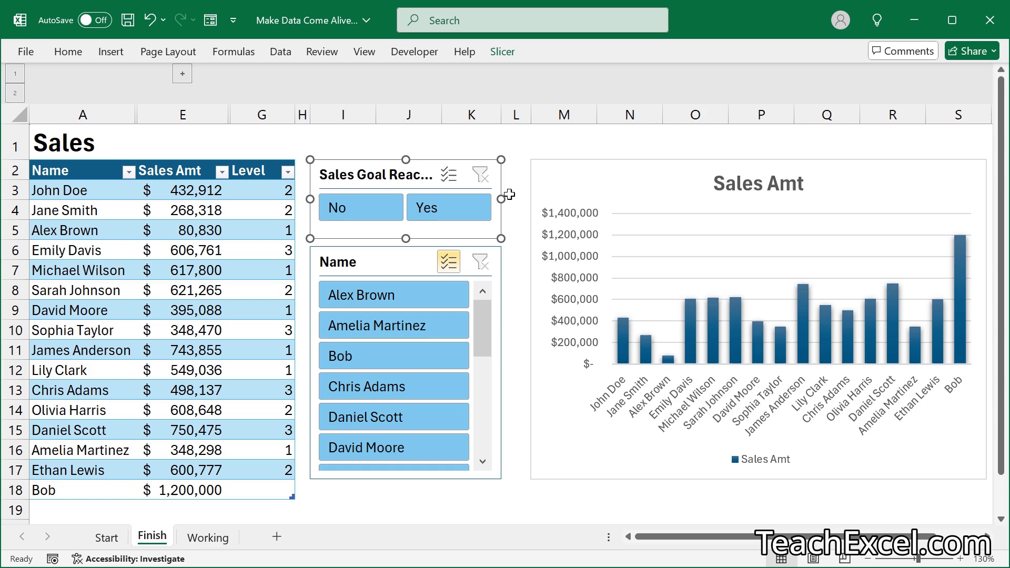
drag(502, 200, 564, 199)
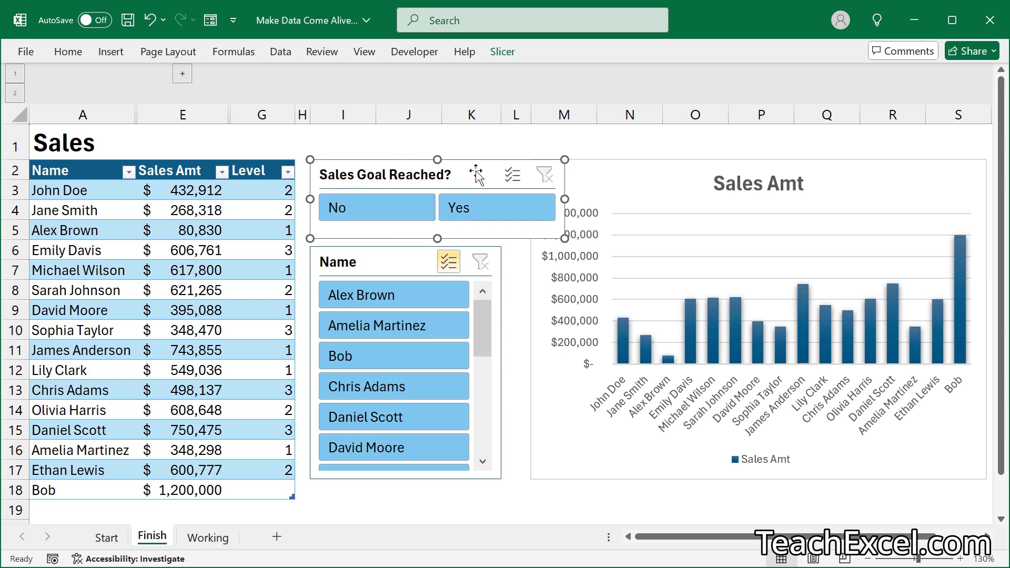
click(477, 215)
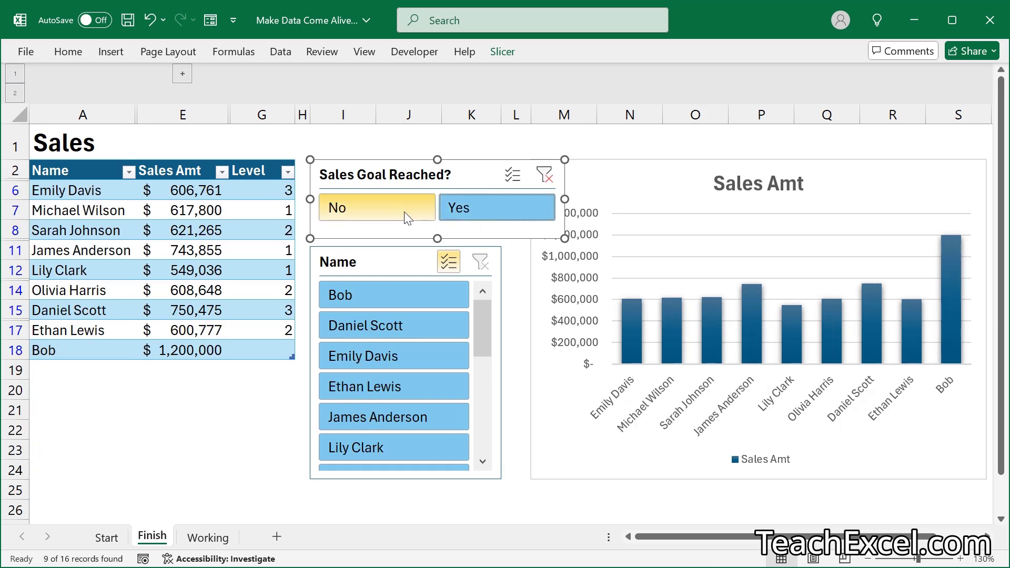
click(401, 216)
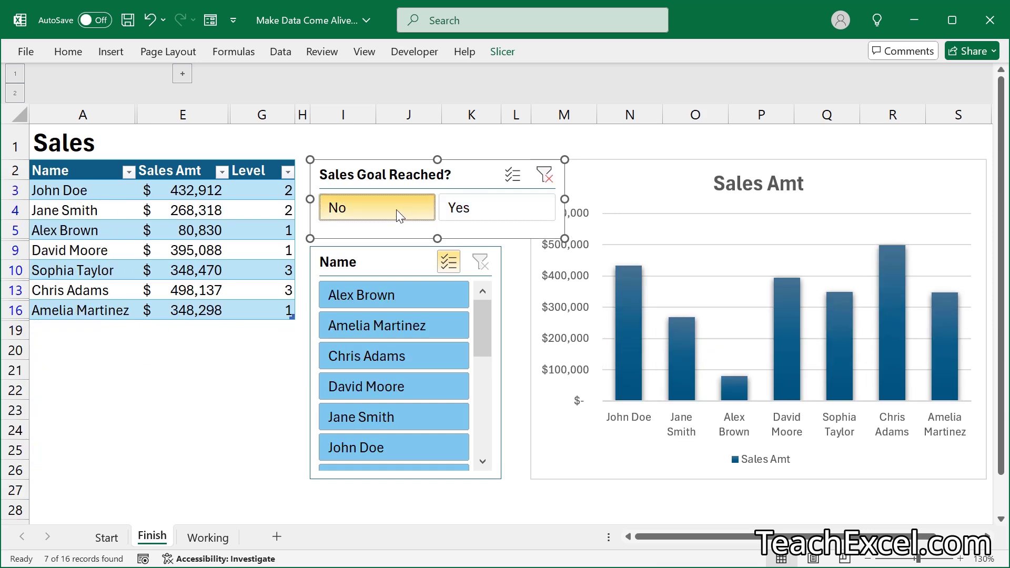
click(209, 536)
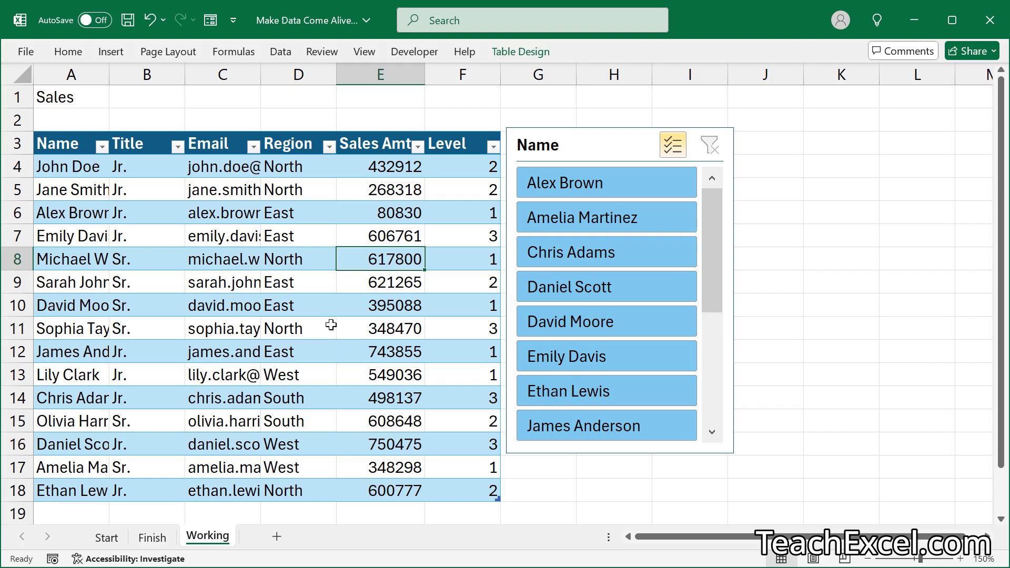
- Move the Name slicer right and add a 'Sales Goal Reached?' column left of Level
drag(620, 145, 758, 152)
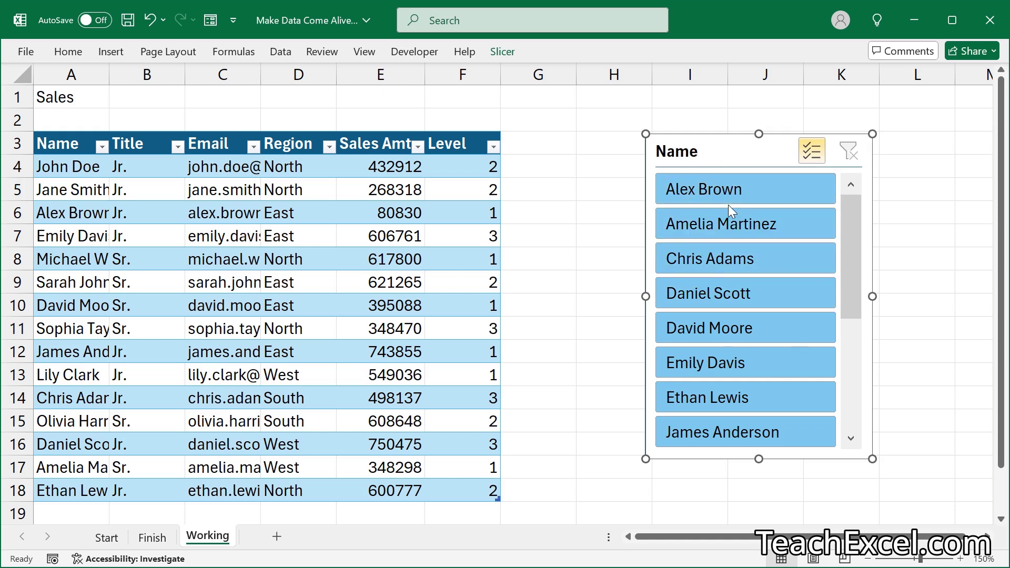
right_click(452, 141)
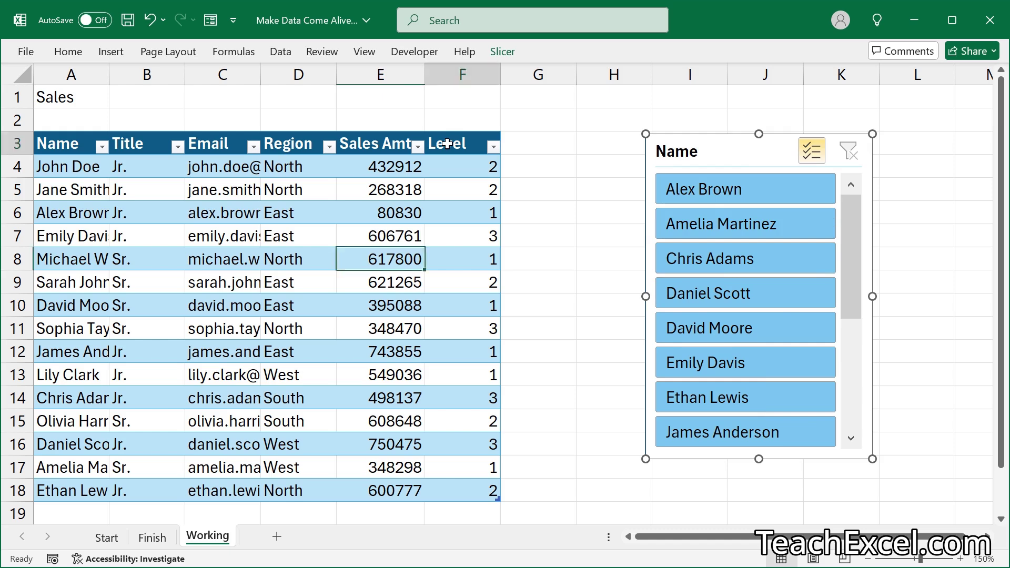
mouse_move(488, 323)
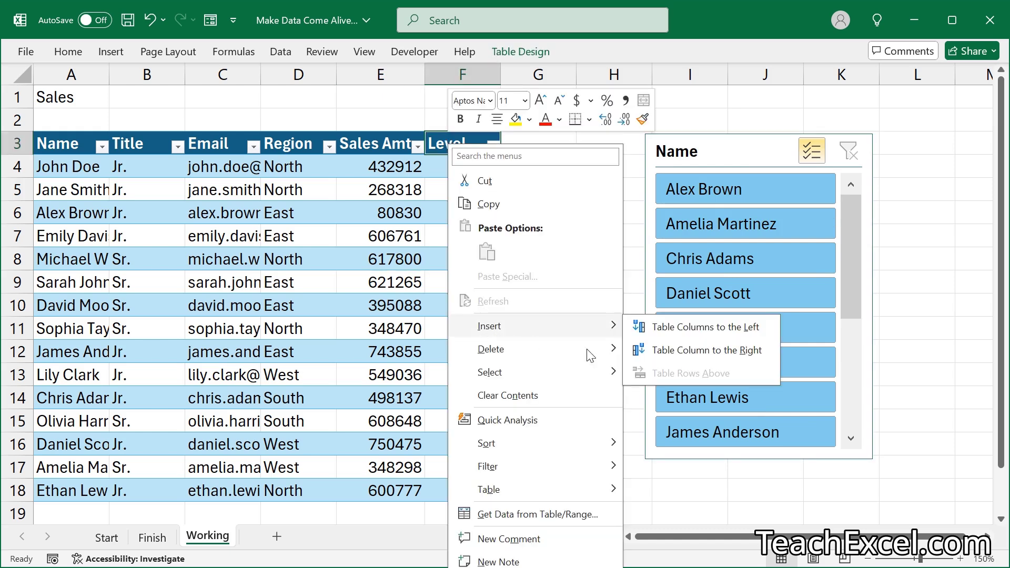
click(730, 332)
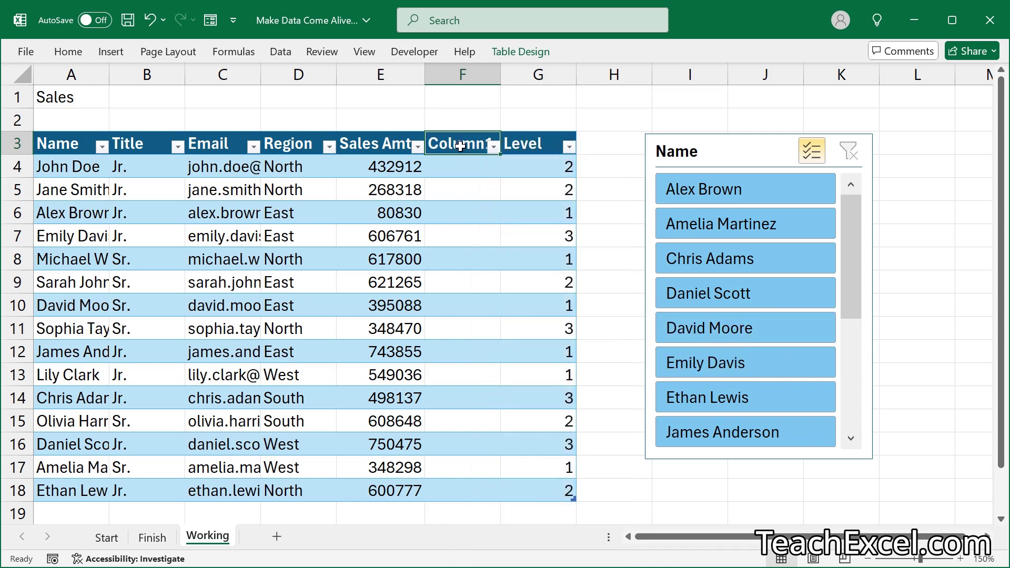
text(Sales)
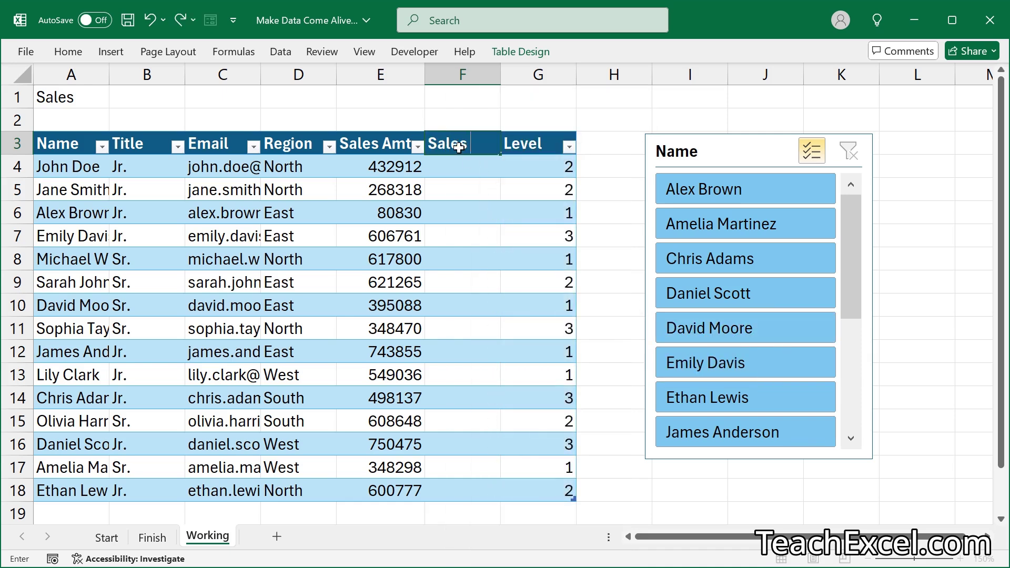
text(Goal Reache)
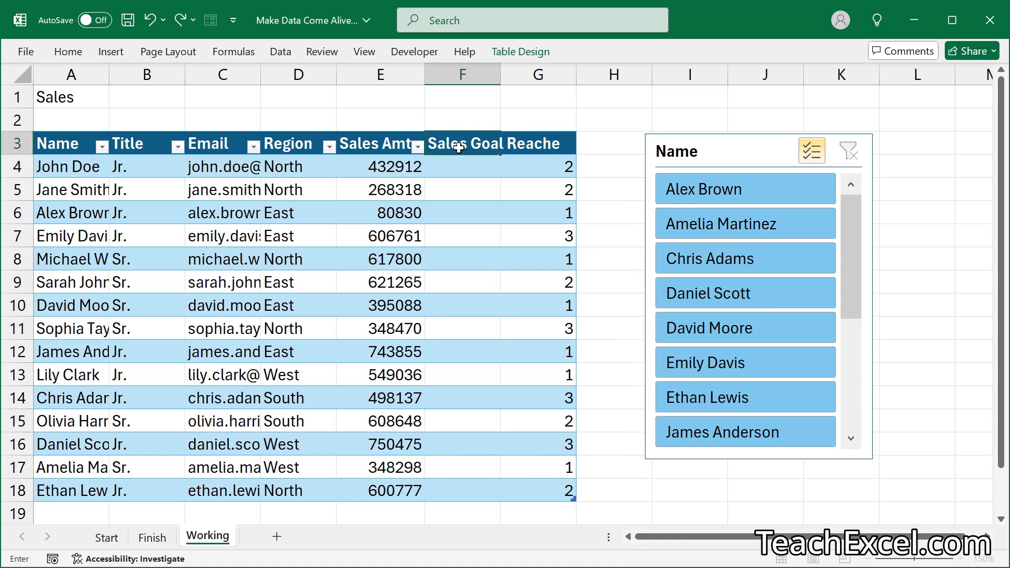
text(d?)
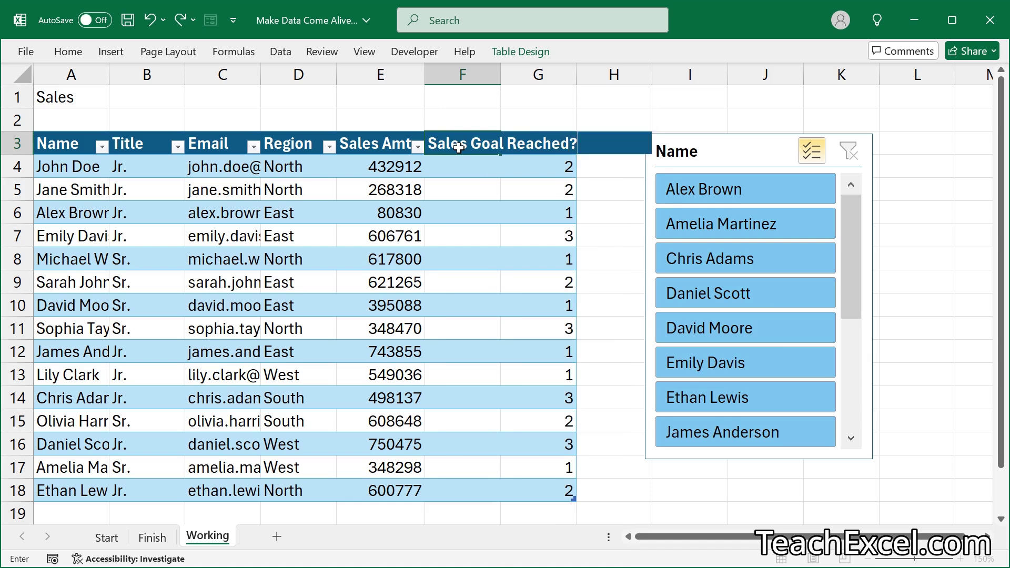
key(Return)
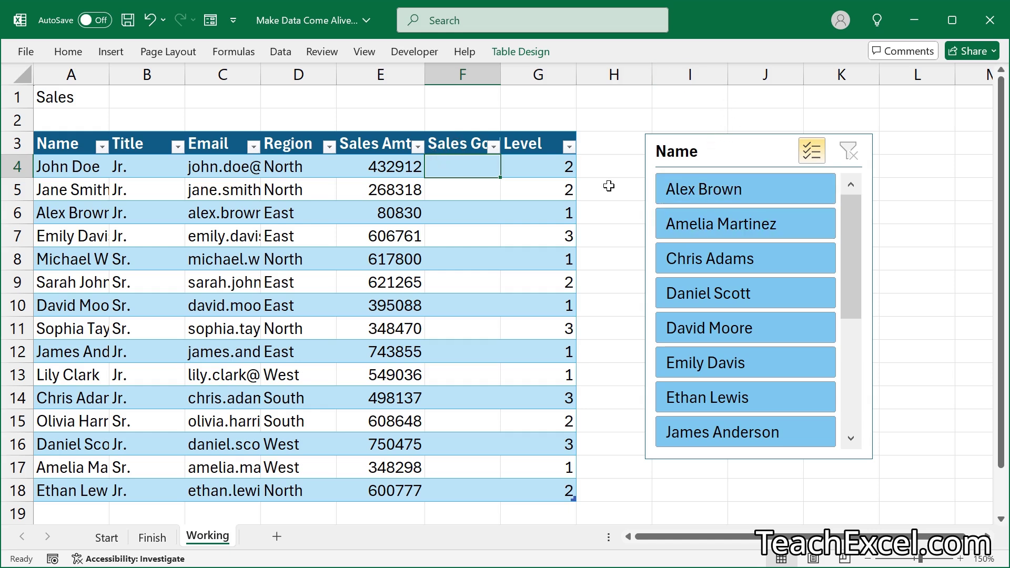
- Enter =IF([@[Sales Amt]]>500000,"Yes","No") in F4 to fill the column
text(=)
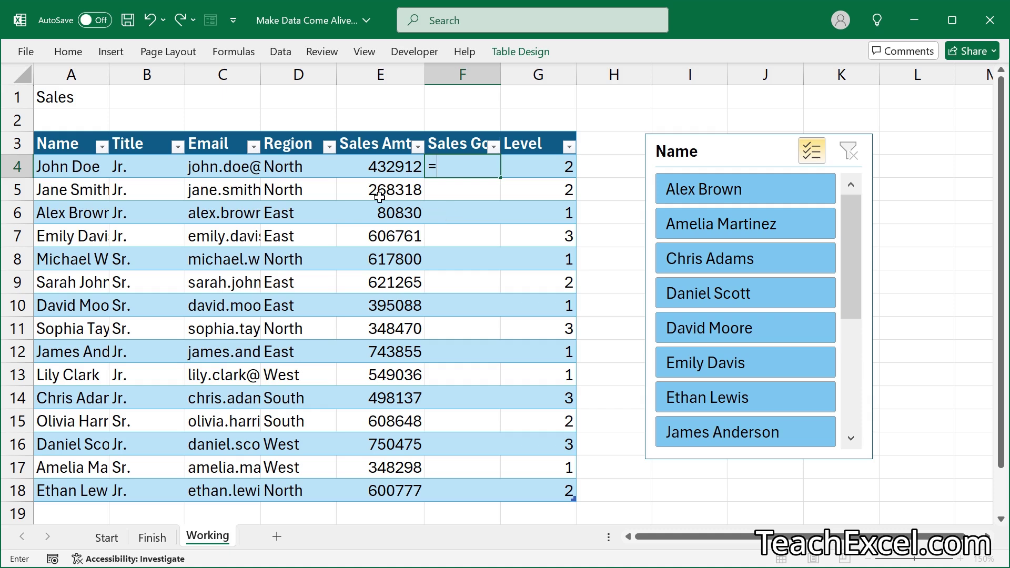
text(if)
key(Tab)
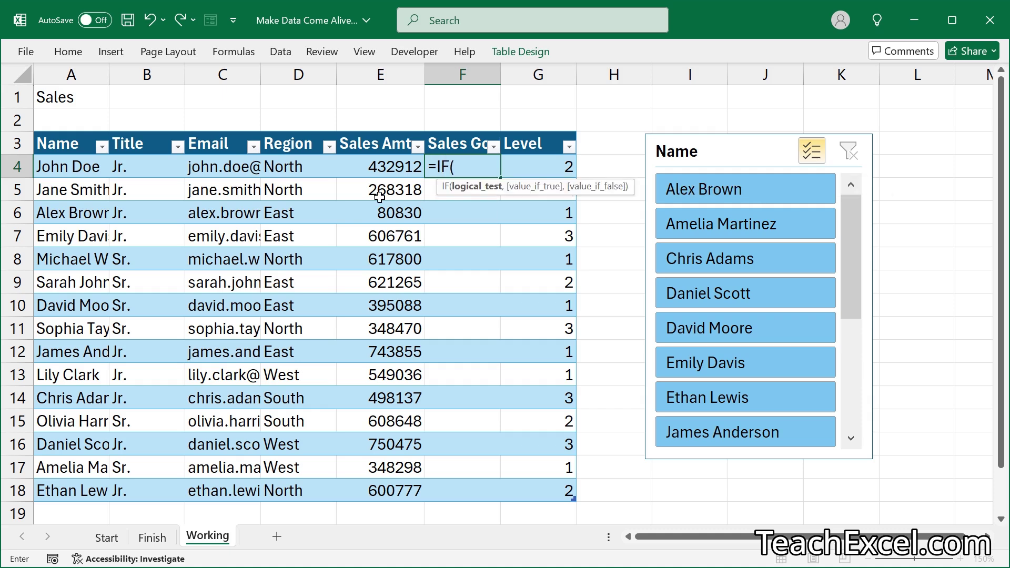
click(366, 171)
text(>)
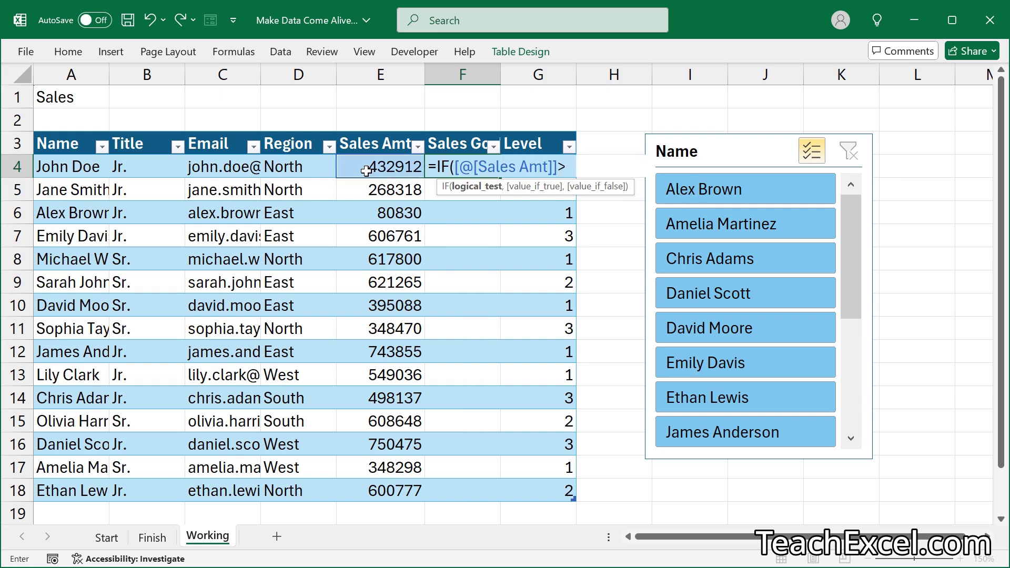
text(500000)
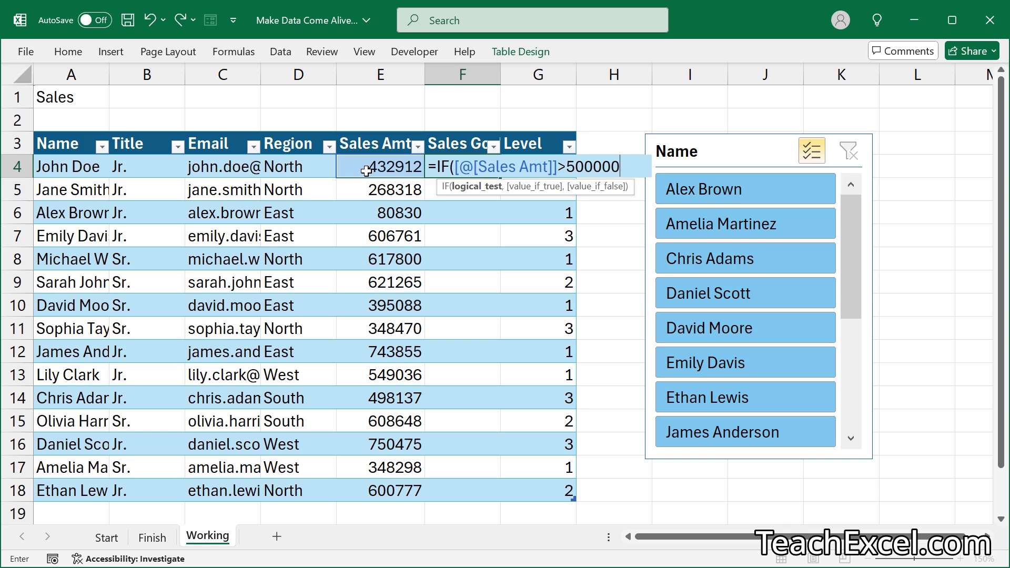
text(,)
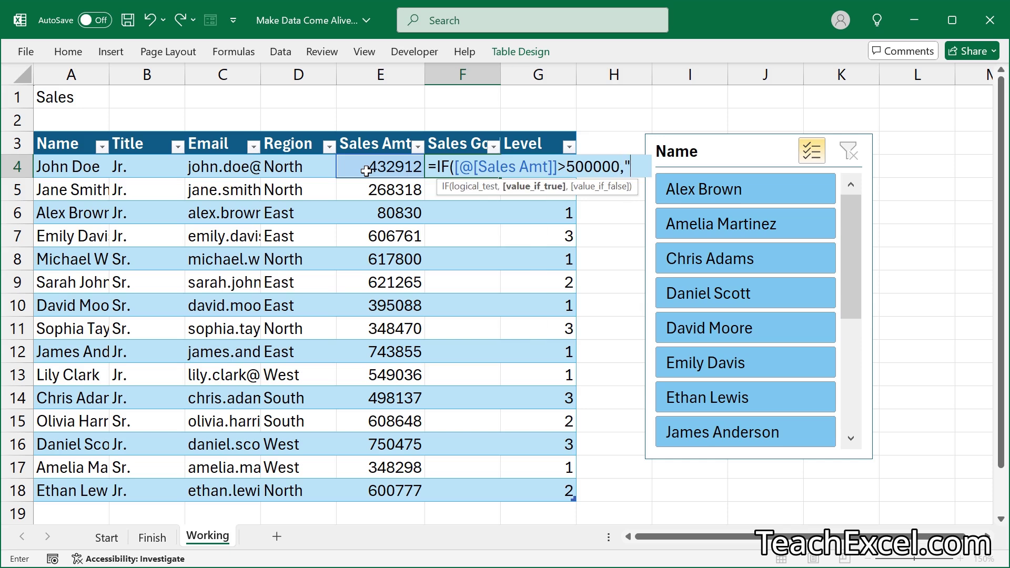
text("Yes")
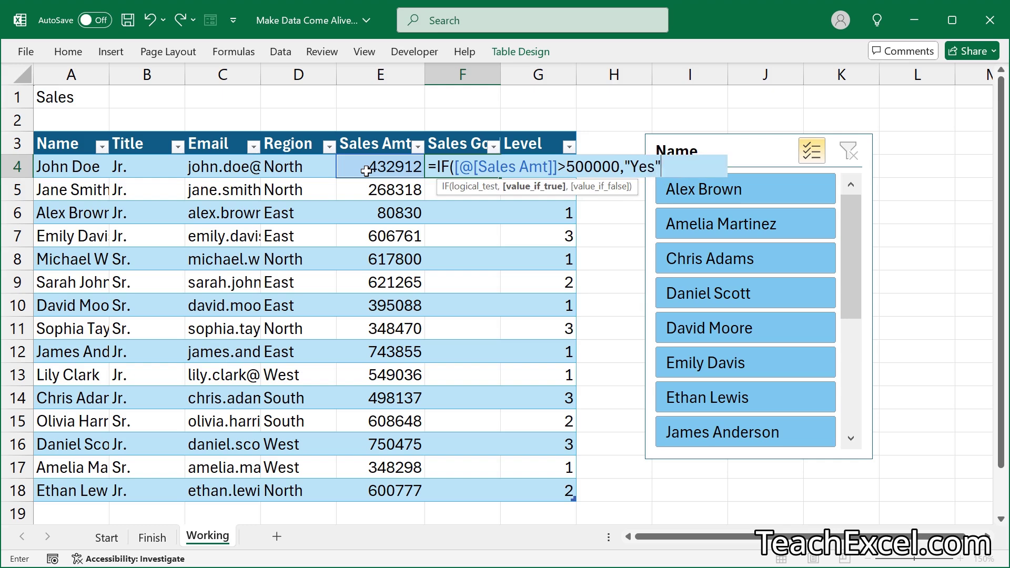
text(,"No)
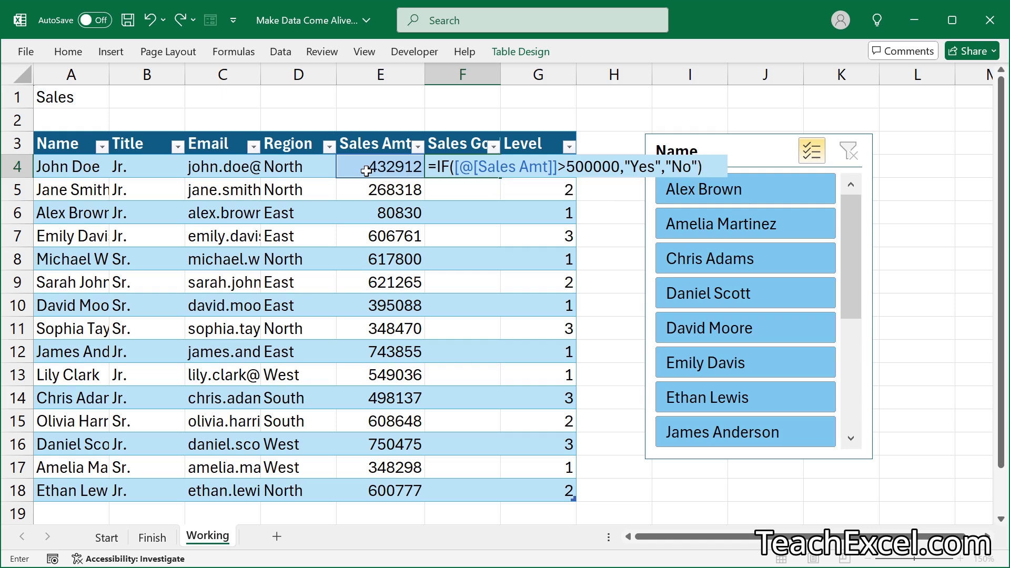
key(Return)
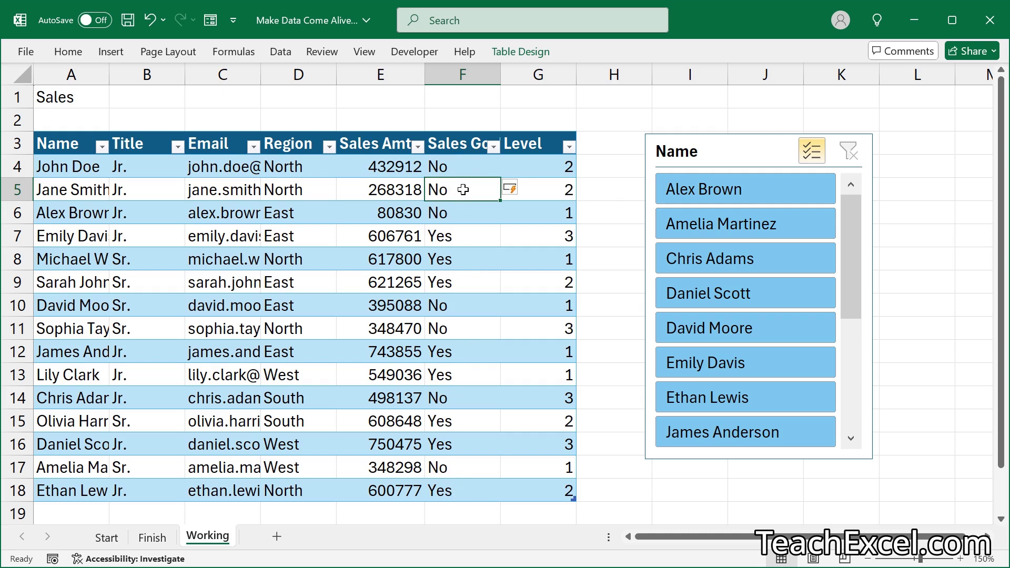
- Insert a slicer for the Sales Goal Reached? column
click(529, 55)
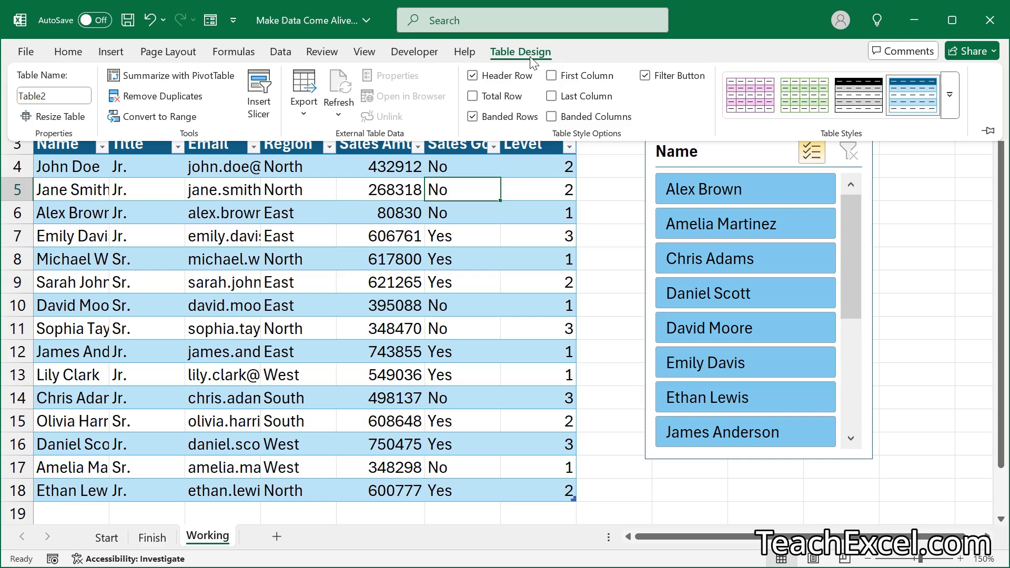
click(259, 95)
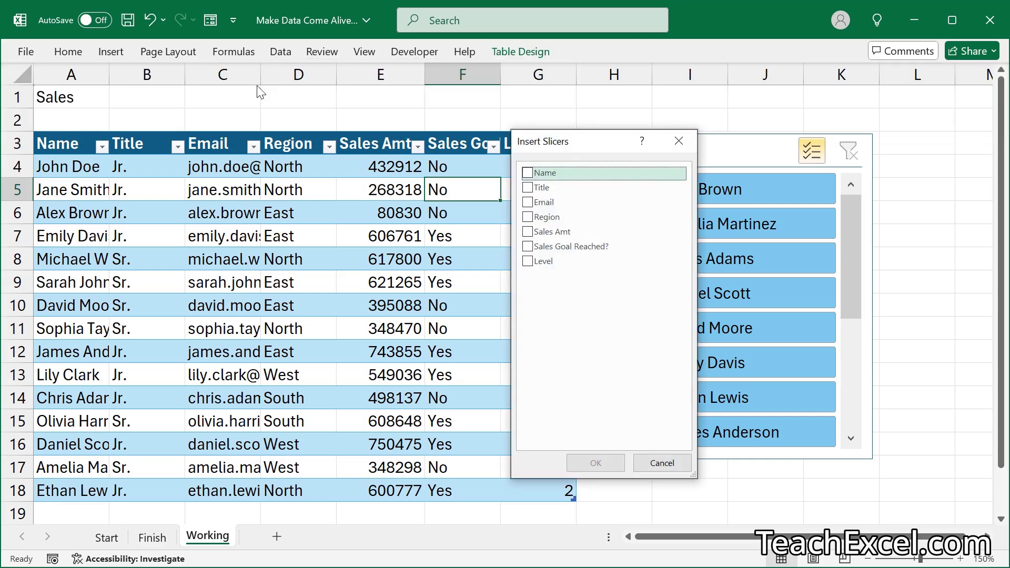
click(619, 245)
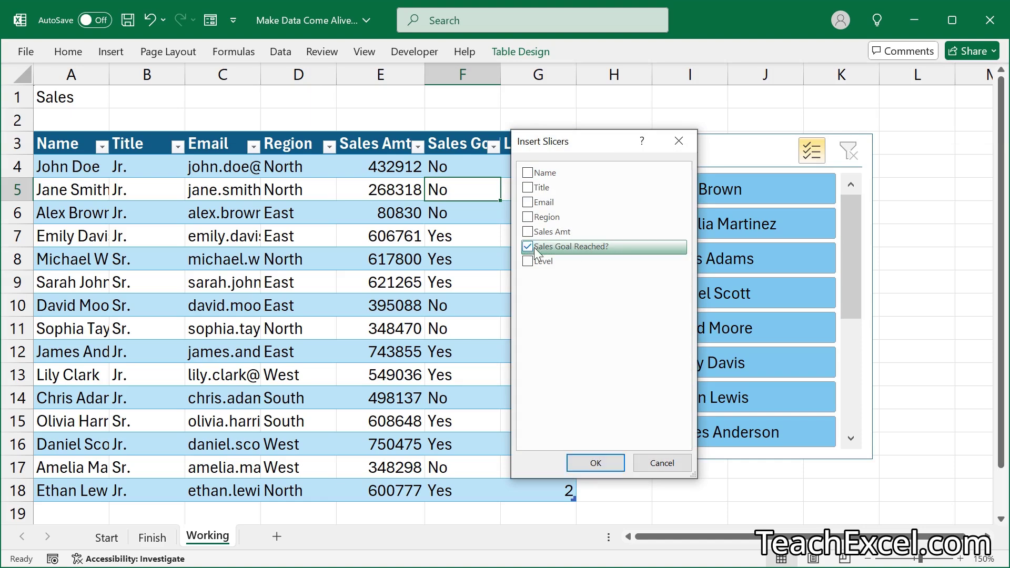
click(593, 462)
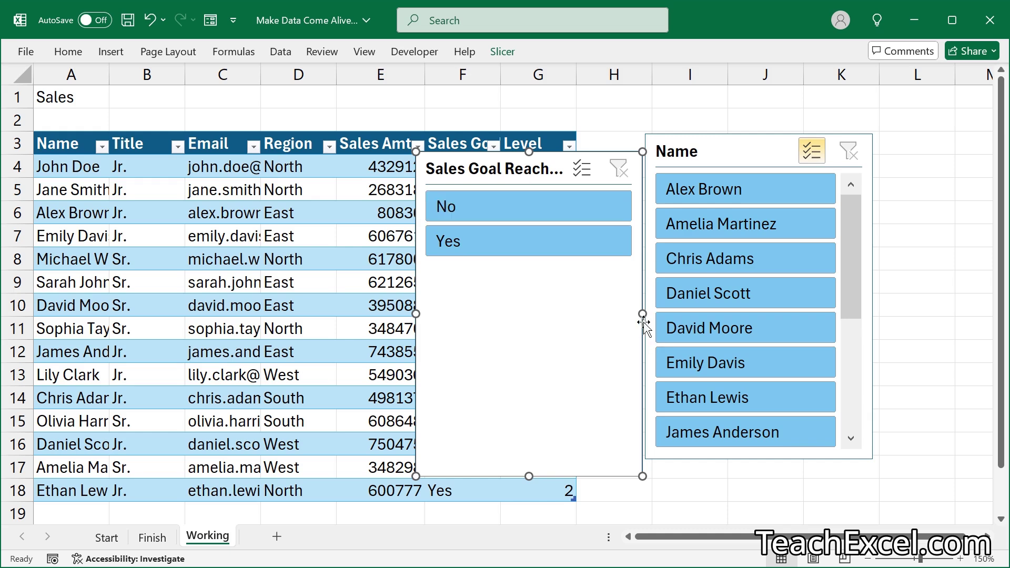
- Widen and reposition the new slicer, then filter to Yes and then No
drag(643, 314, 686, 314)
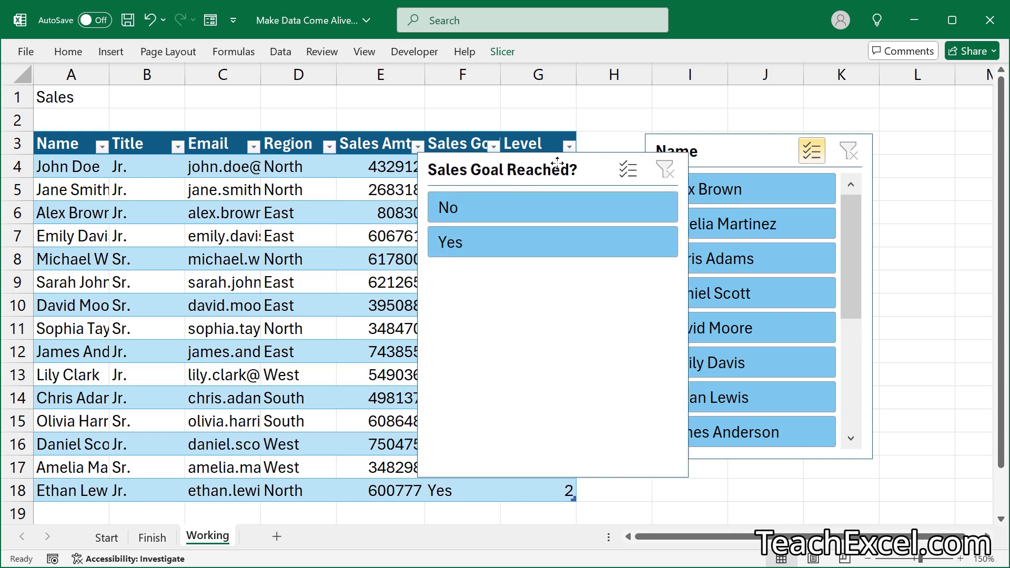
drag(520, 168, 692, 117)
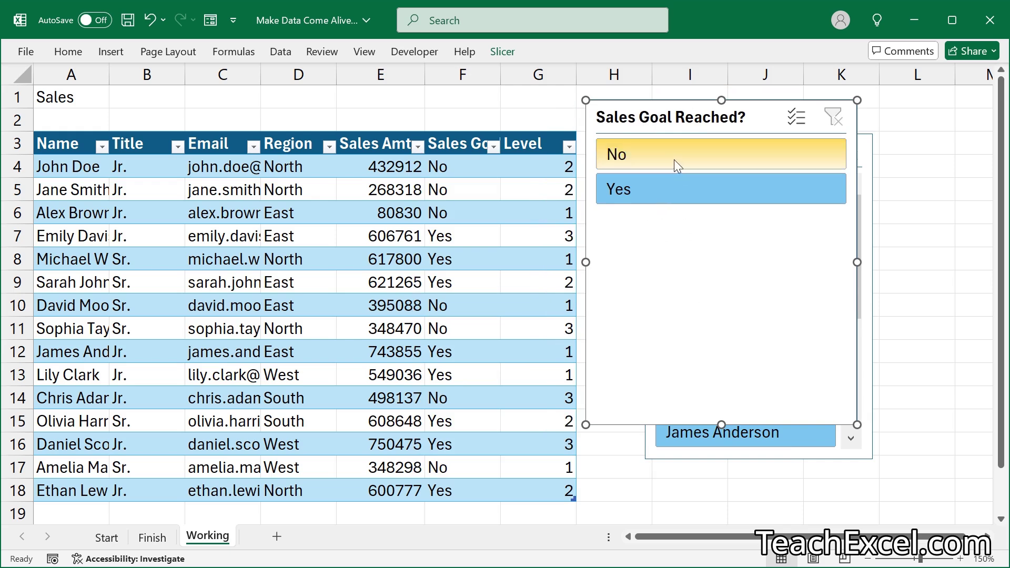
click(658, 195)
click(638, 154)
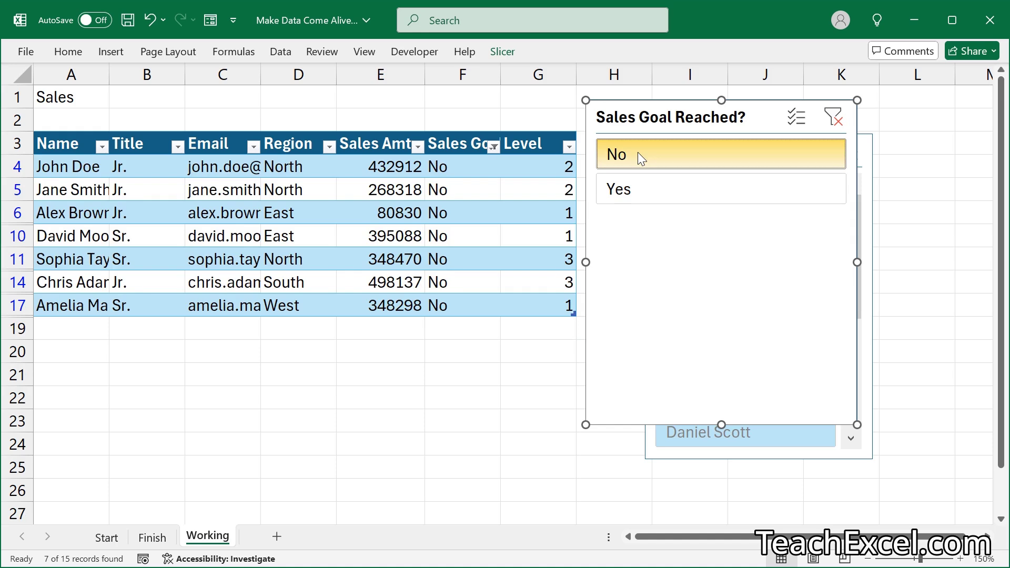
- Clear the filter, shorten the Sales Goal slicer, and move the Name slicer below it
click(835, 119)
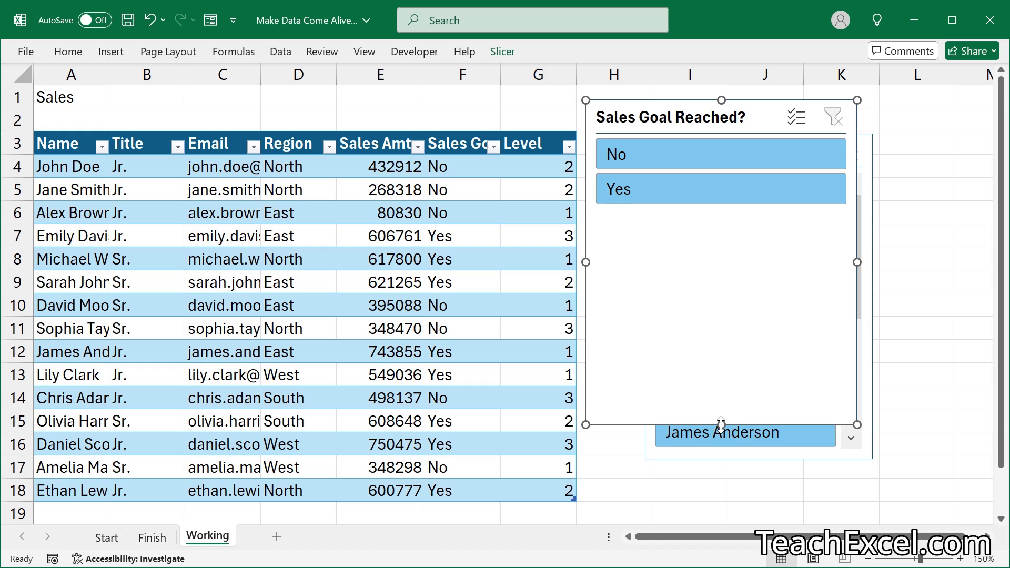
drag(720, 421, 716, 220)
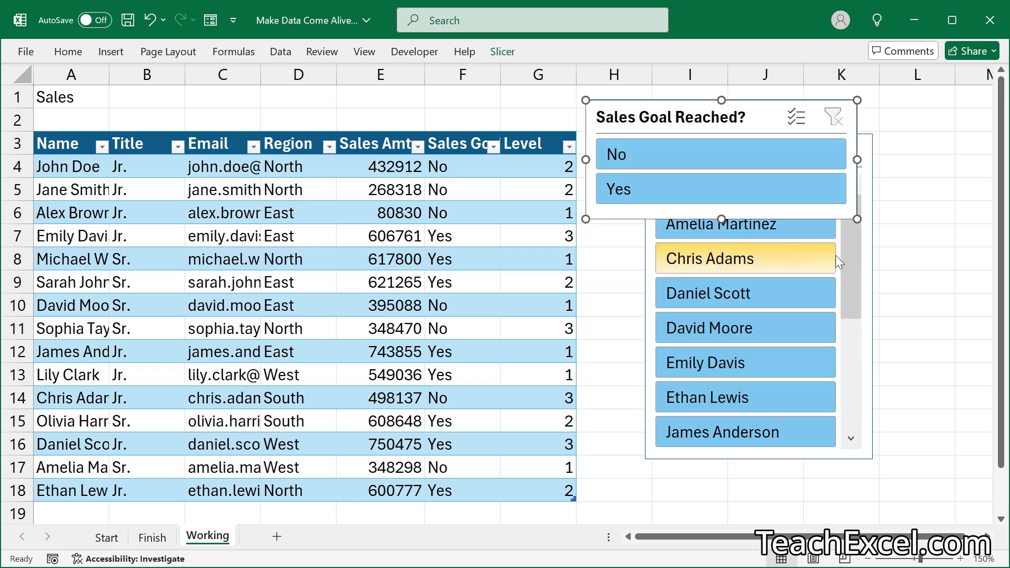
drag(855, 260, 856, 379)
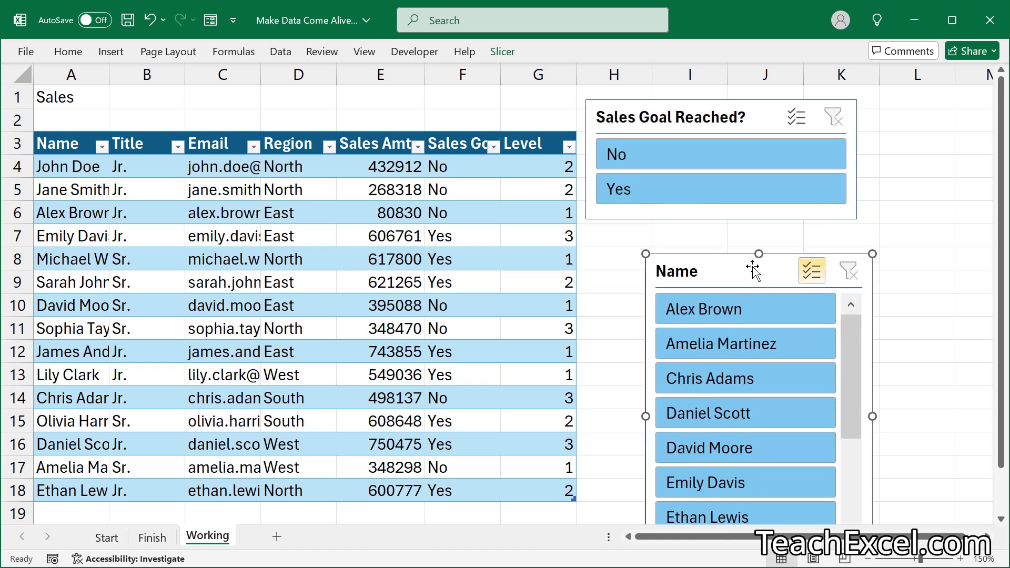
drag(758, 261, 702, 264)
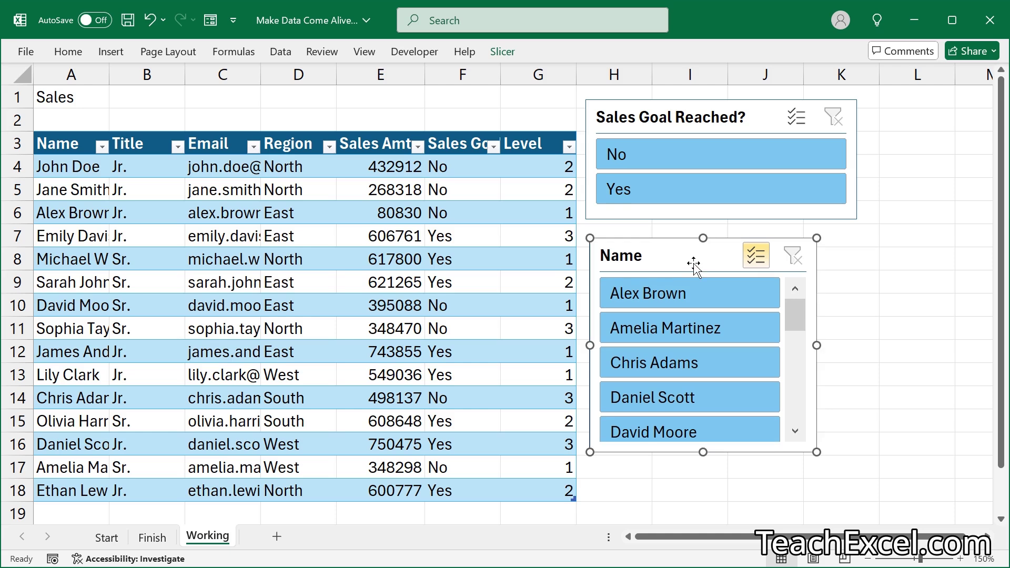
- Set the Sales Goal slicer to 2 columns, keeping the Name slicer at one
click(501, 53)
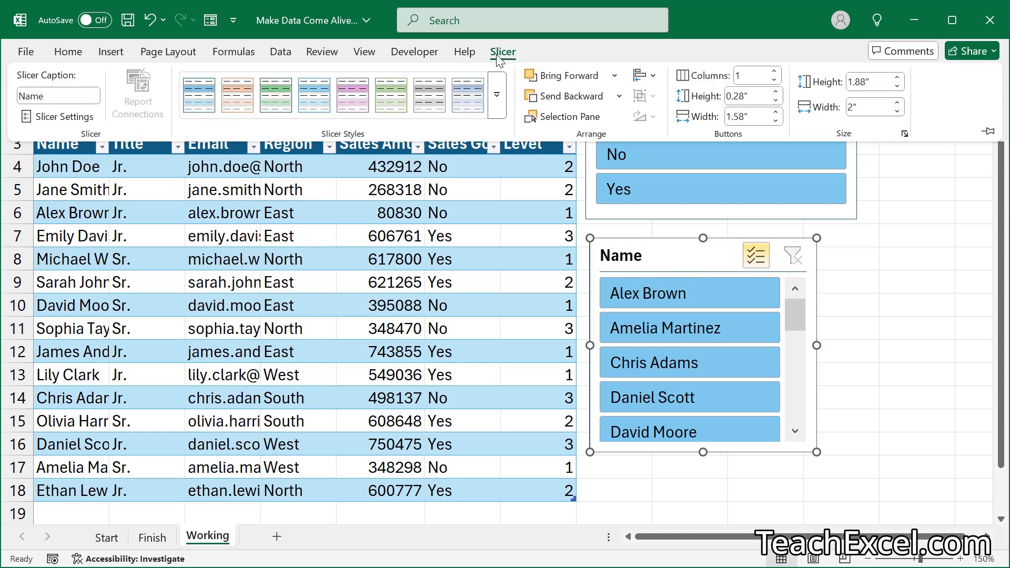
click(775, 72)
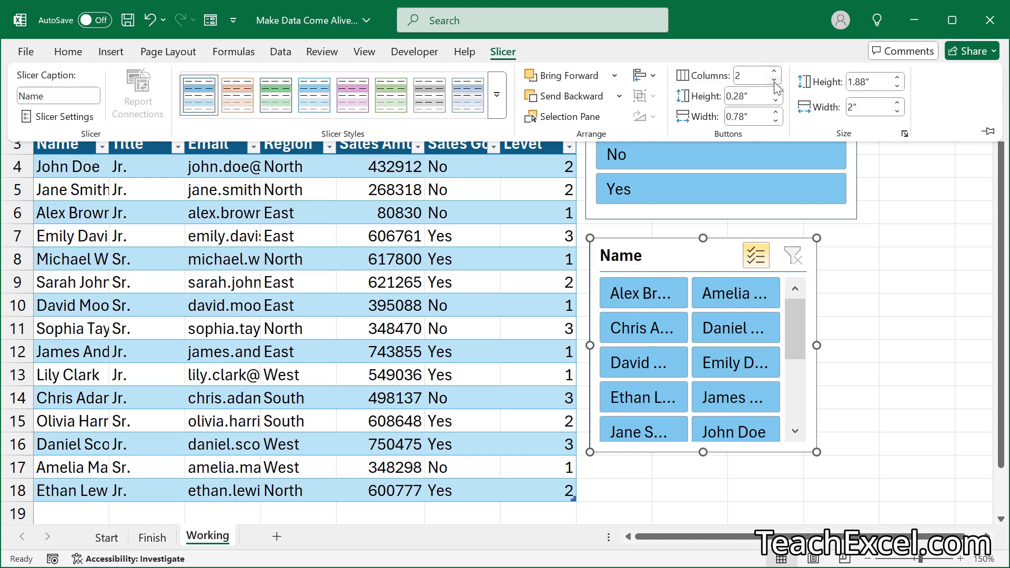
click(774, 81)
click(744, 124)
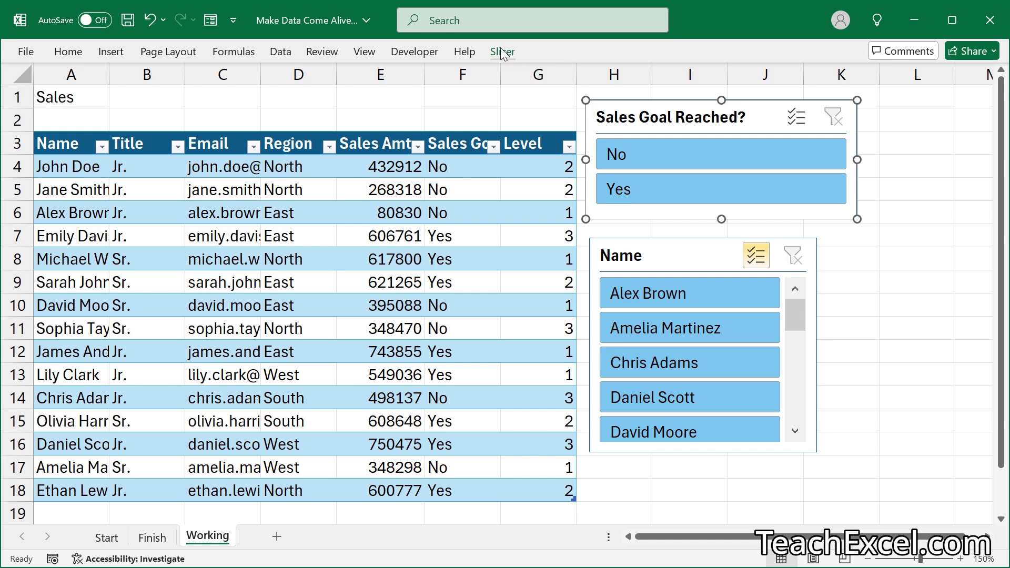
click(502, 52)
click(774, 71)
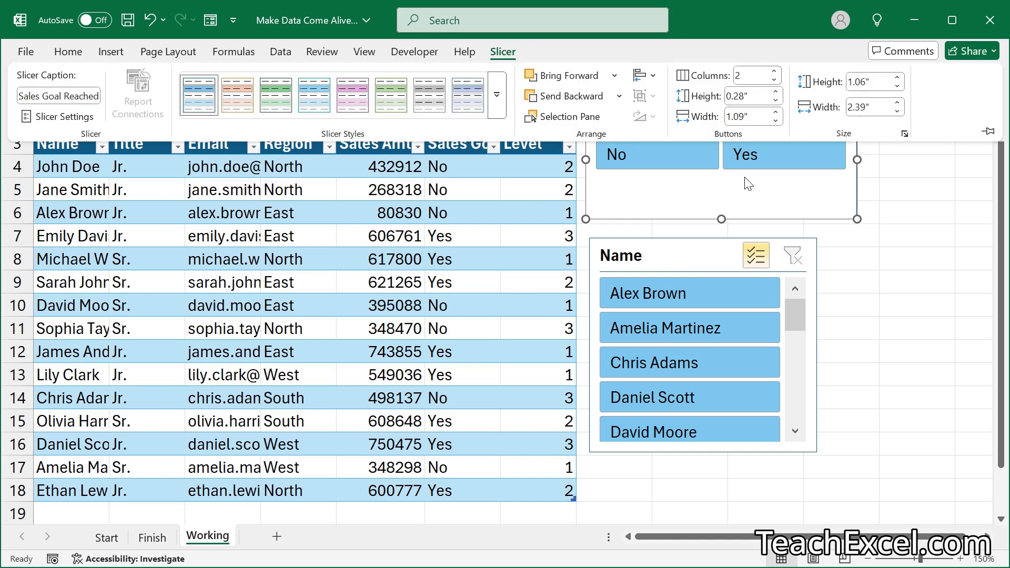
click(721, 211)
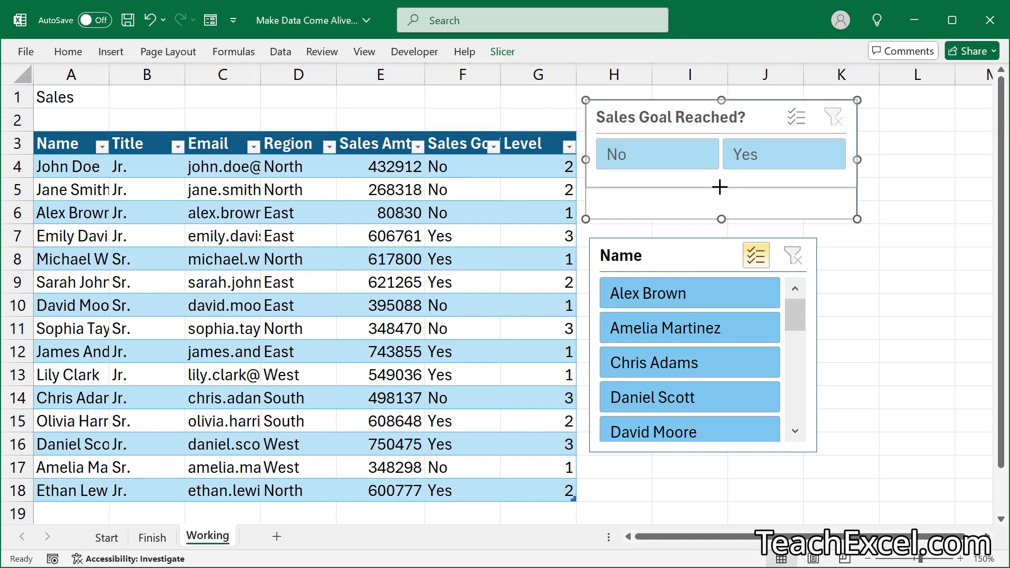
- Shrink the Sales Goal slicer to fit its buttons and place it above the Name slicer
drag(719, 187, 720, 187)
drag(856, 143, 808, 157)
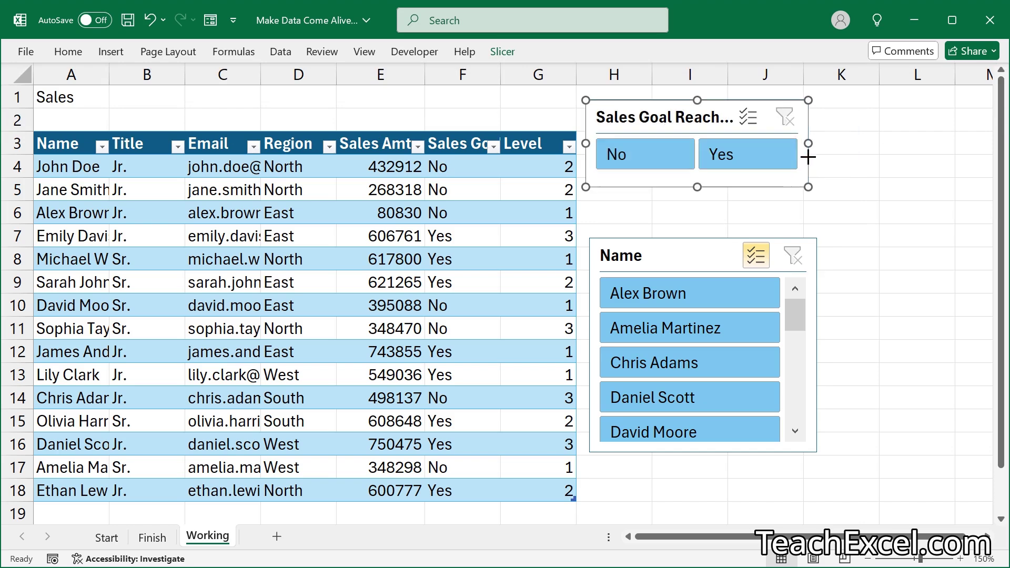
drag(694, 121, 698, 158)
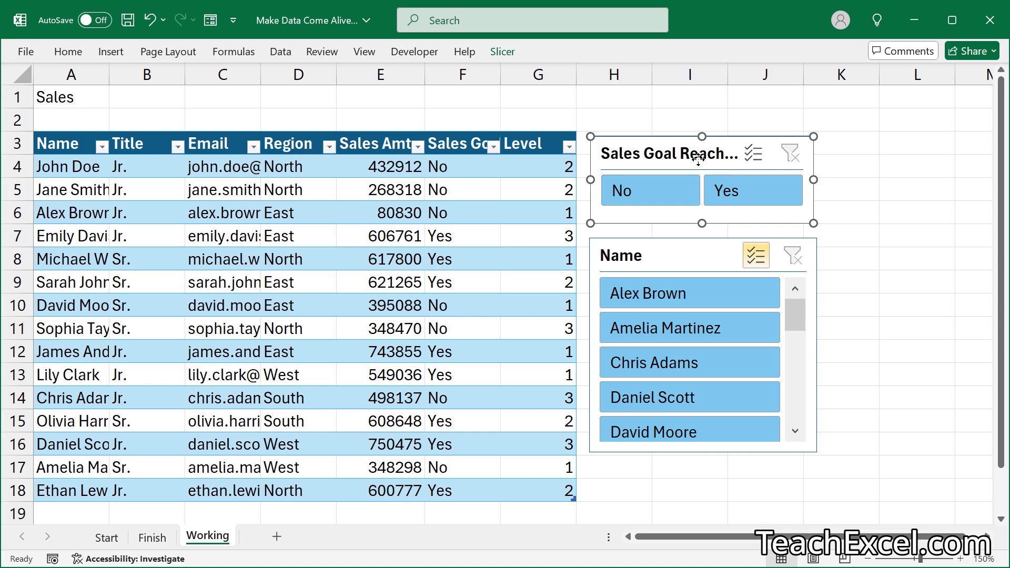
key(Escape)
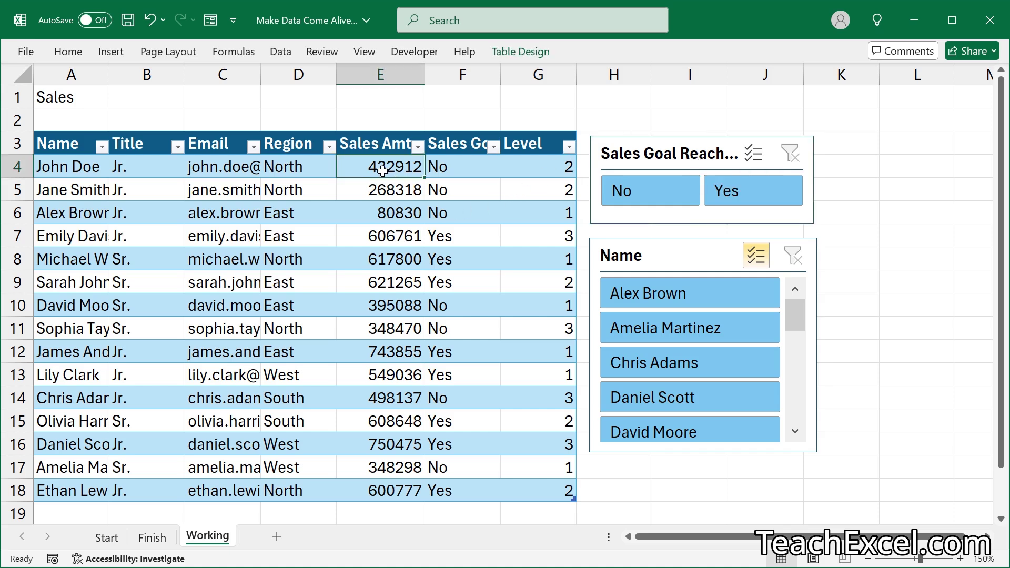
- Format the Sales Amt values E4:E18 as accounting currency with no decimal places
key(ctrl+shift+Down)
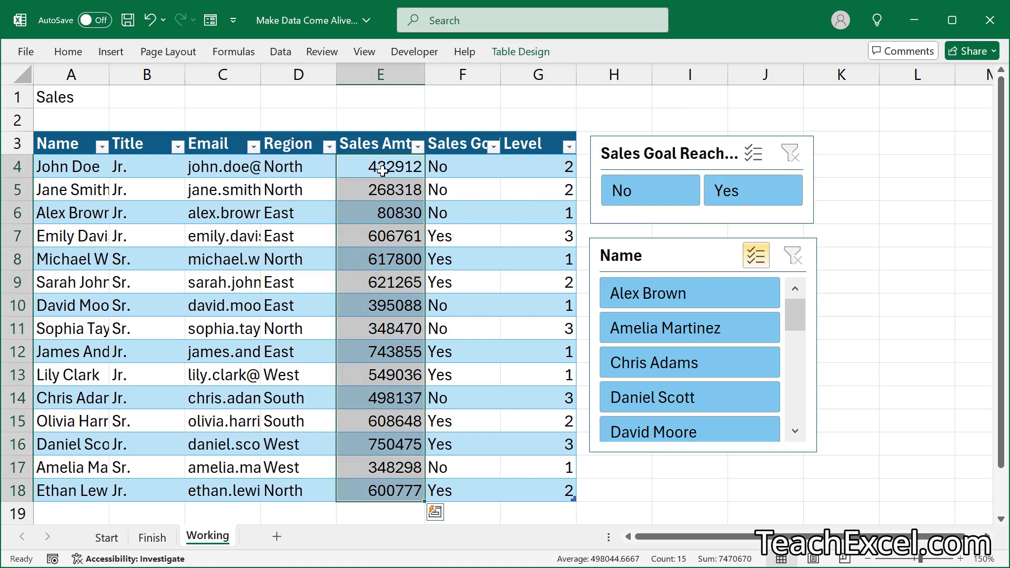
click(67, 51)
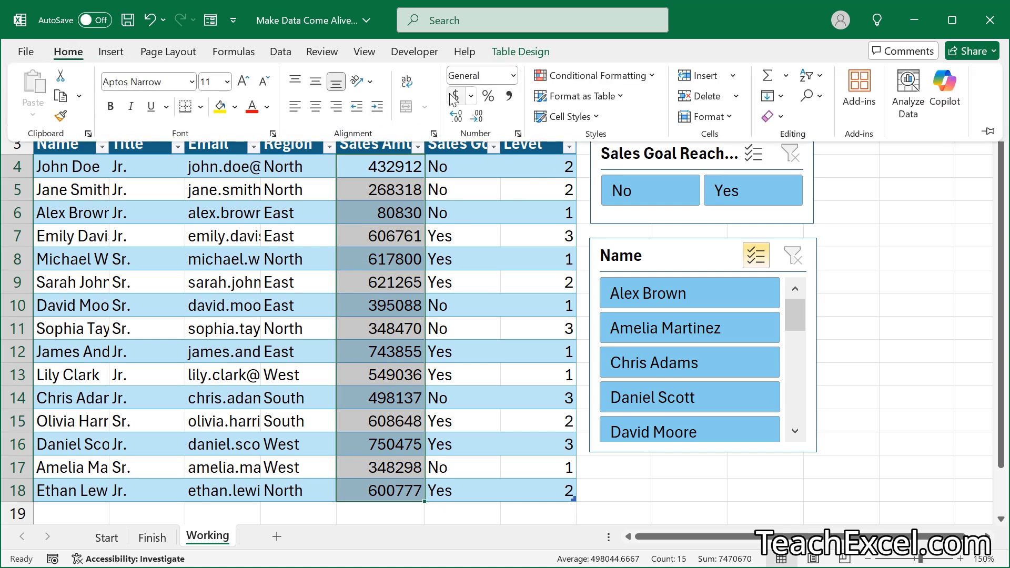
click(453, 99)
click(479, 117)
click(478, 116)
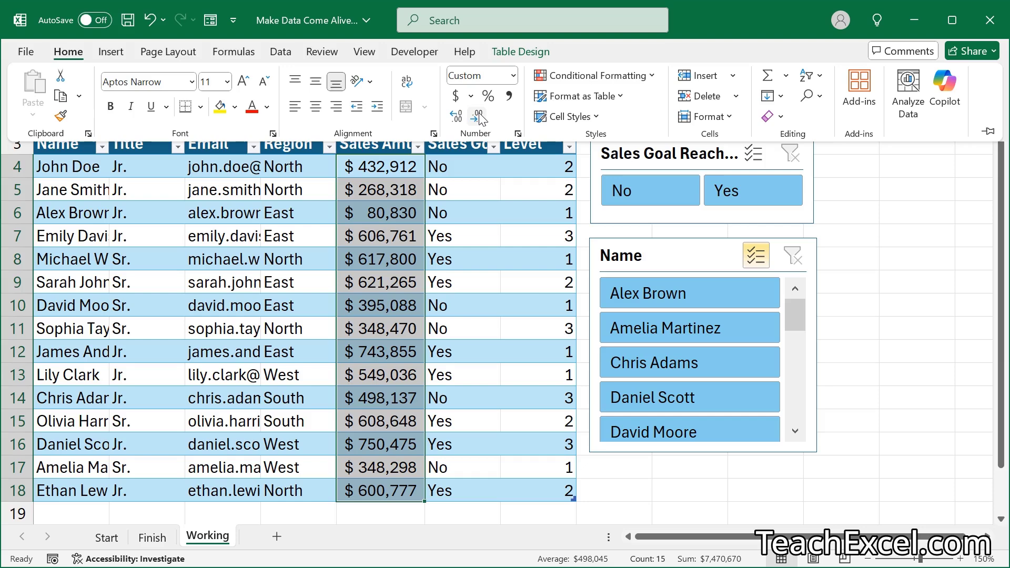
- Insert a 2-D clustered column chart of the sales table
click(214, 252)
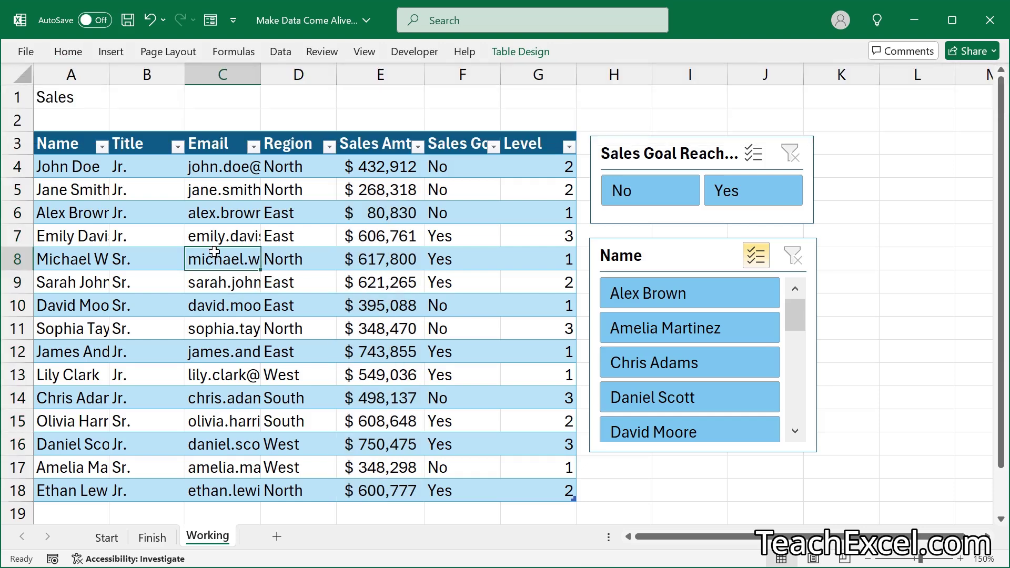
click(111, 51)
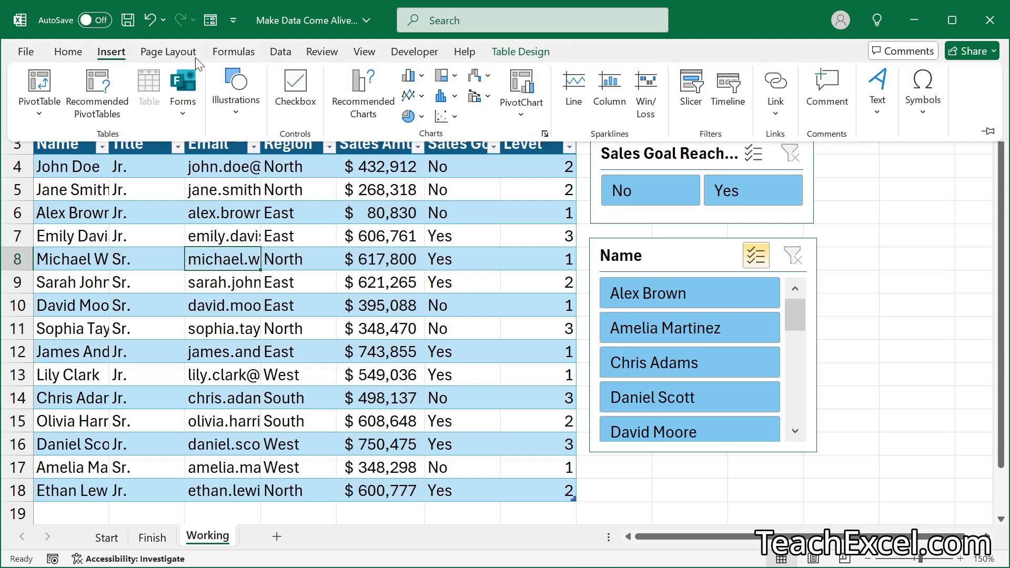
click(420, 78)
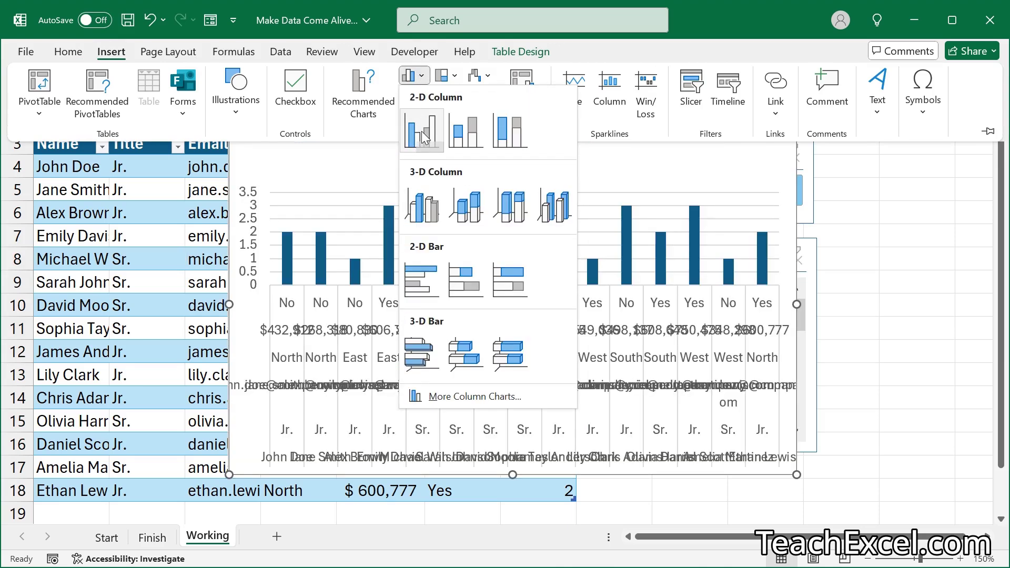
click(424, 136)
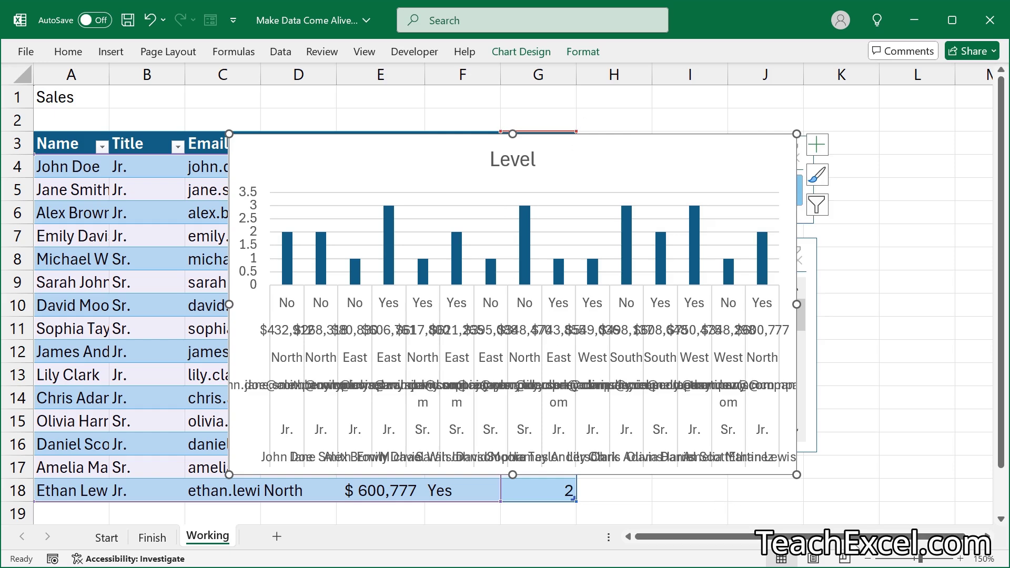
- Zoom out and drag the Level chart right of the table, uncovering columns C–G
click(870, 559)
click(870, 560)
click(870, 560)
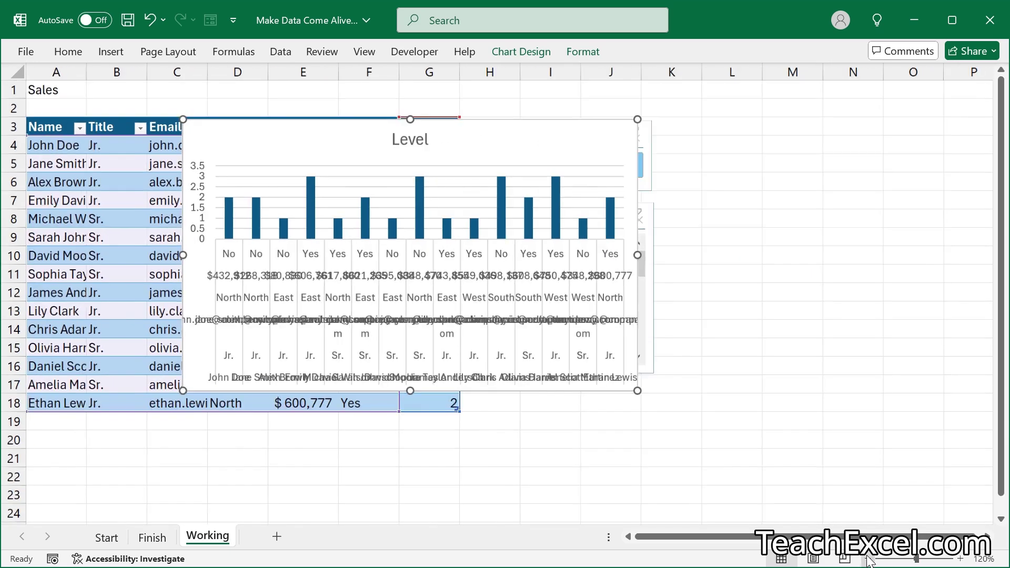
click(870, 560)
drag(437, 140, 715, 133)
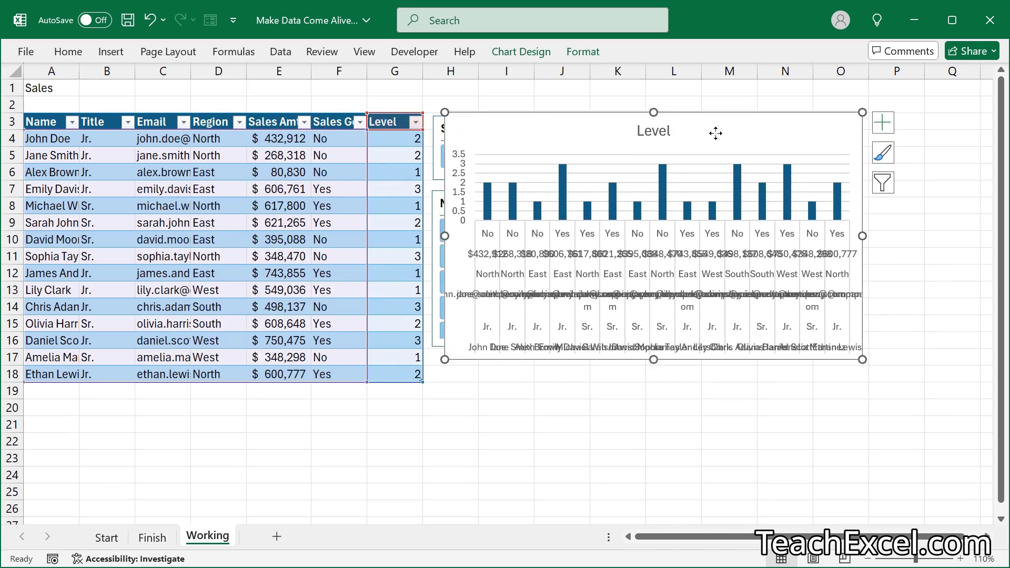
click(533, 55)
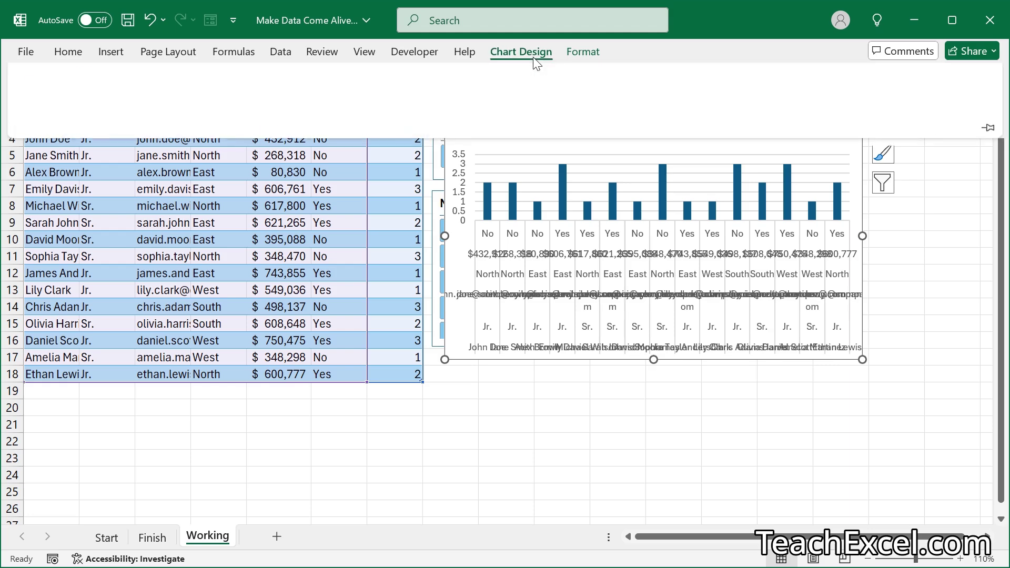
- Replace the Level series with a Sales Amt series named E3 using values E4:E18
click(824, 82)
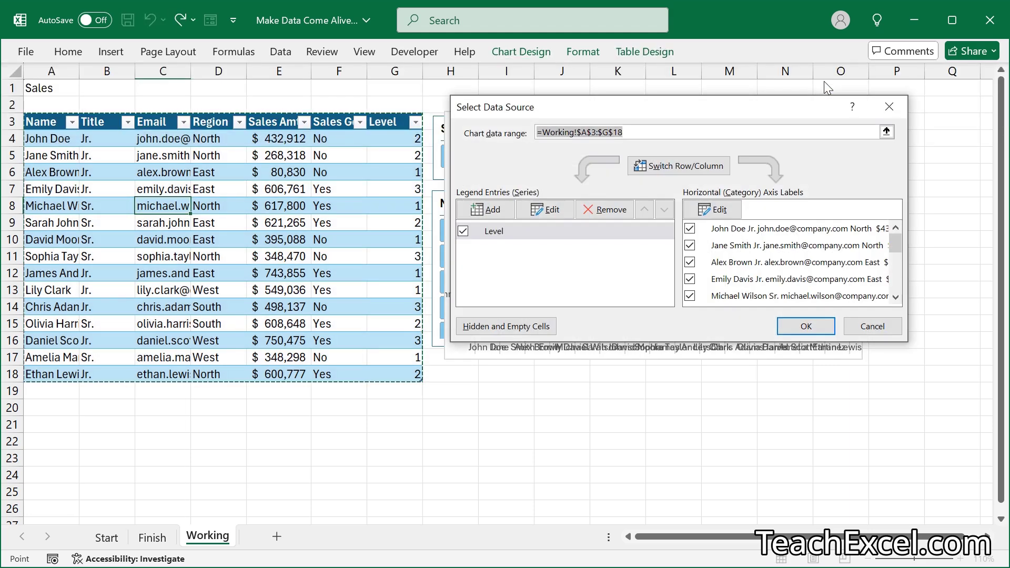
click(605, 209)
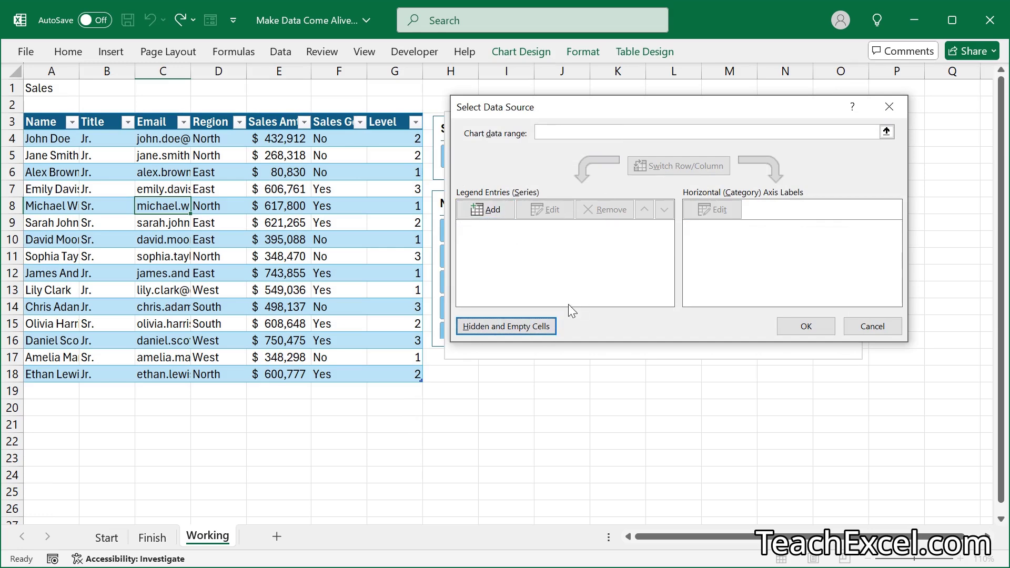
click(493, 211)
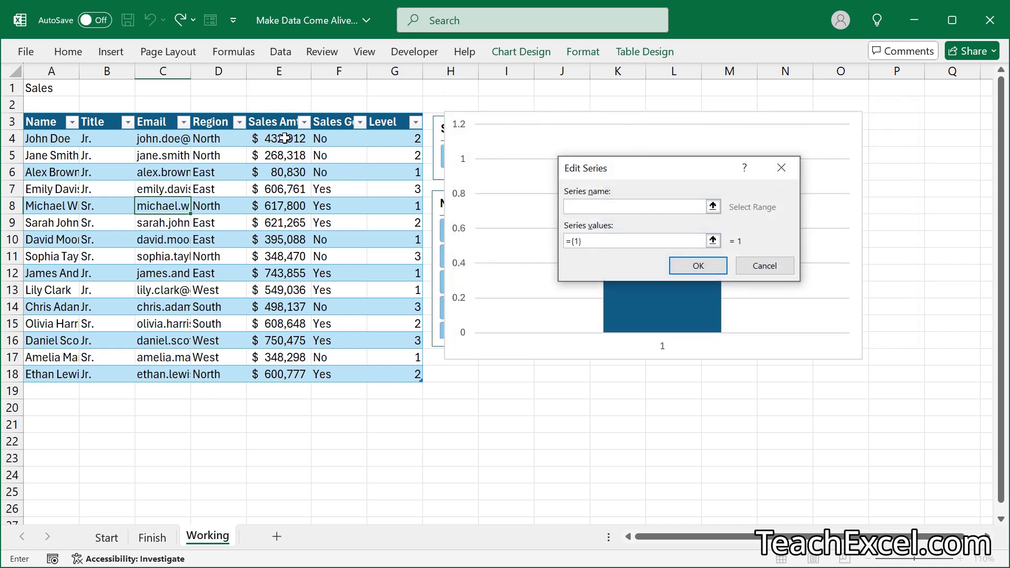
click(269, 123)
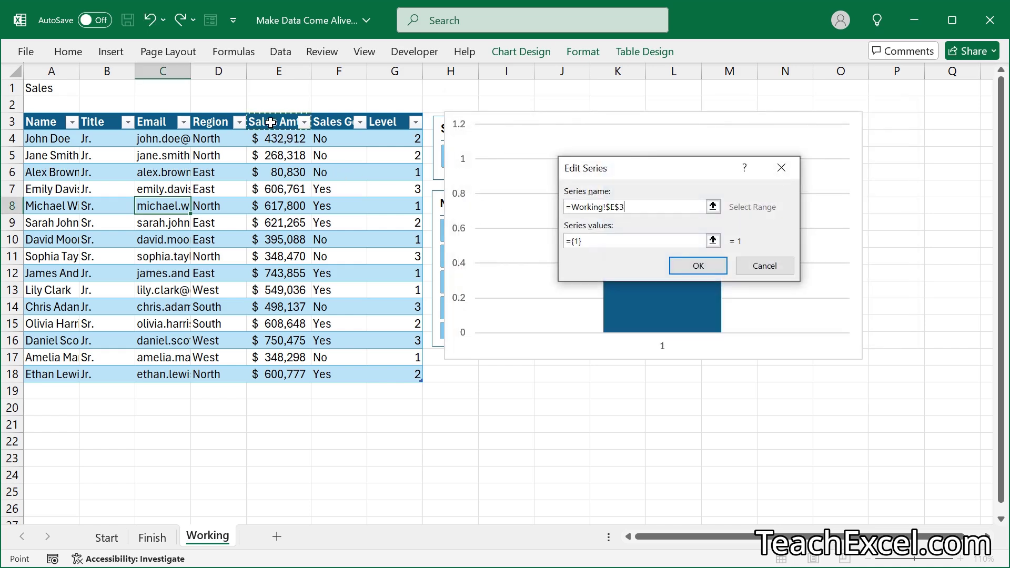
click(602, 241)
key(BackSpace)
key(BackSpace)
key(BackSpace)
key(BackSpace)
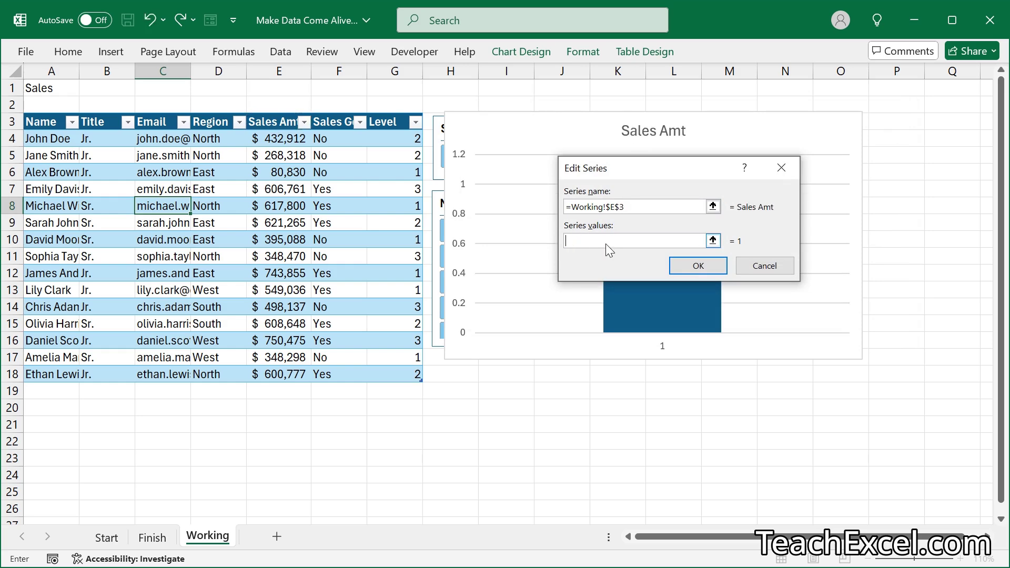
drag(276, 136, 277, 372)
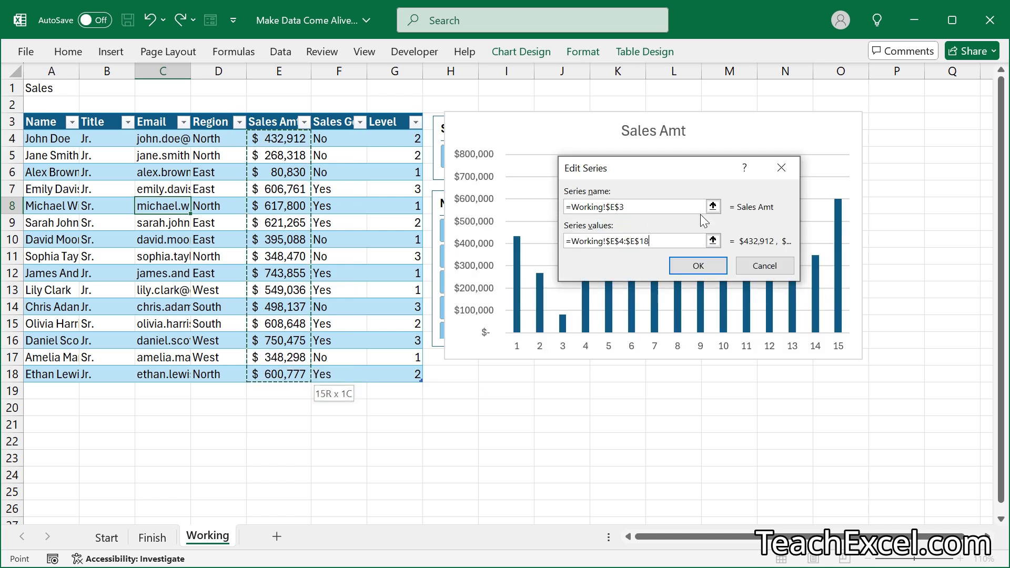
click(691, 267)
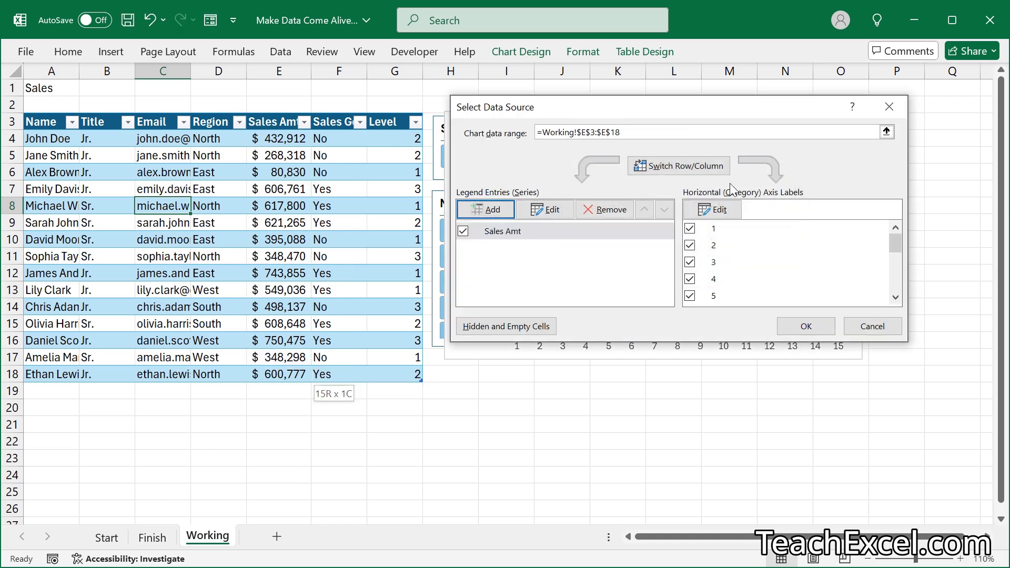
- Use employee names A4:A18 as the chart's horizontal axis labels and apply
click(720, 210)
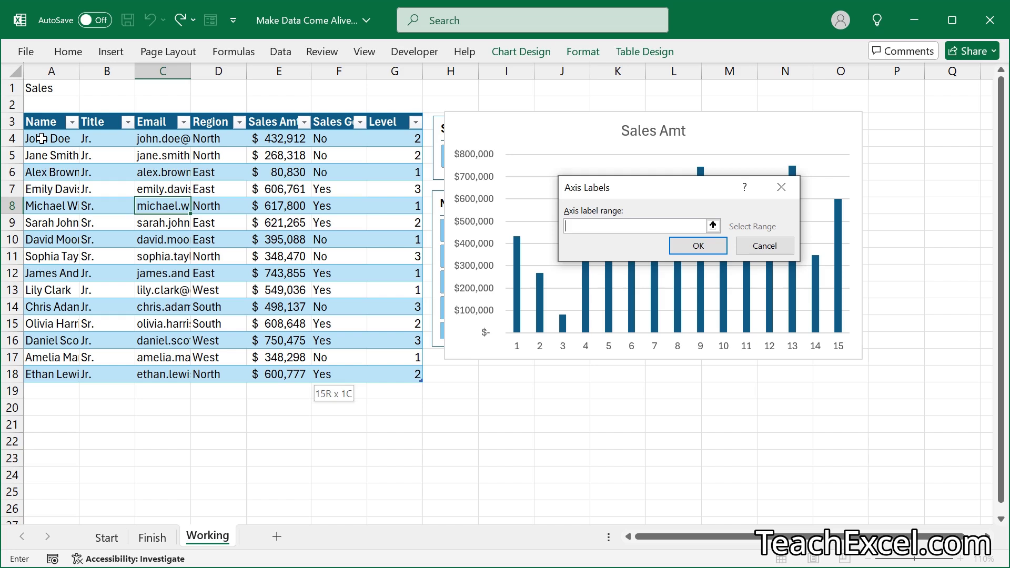
drag(40, 143, 44, 374)
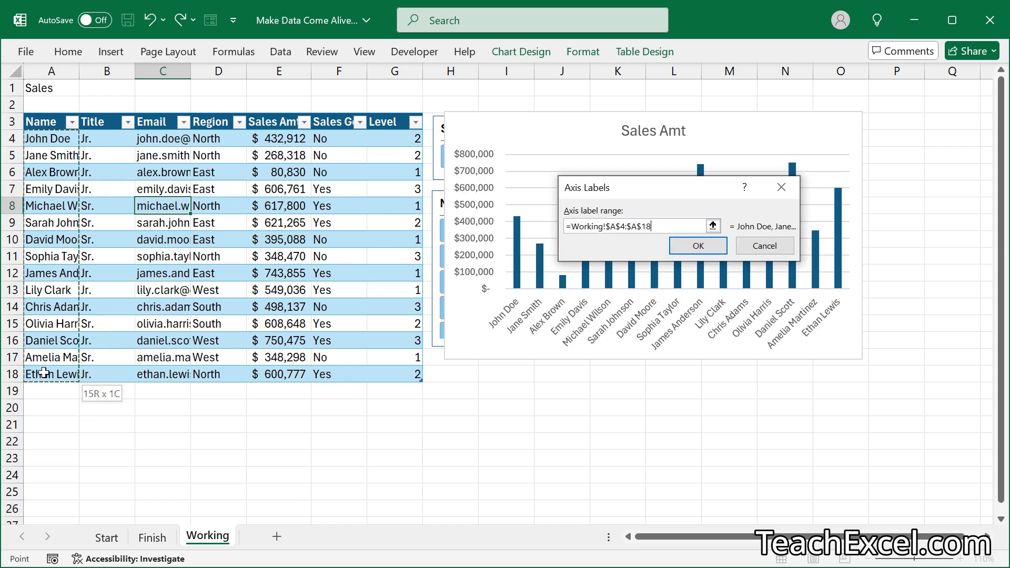
click(707, 247)
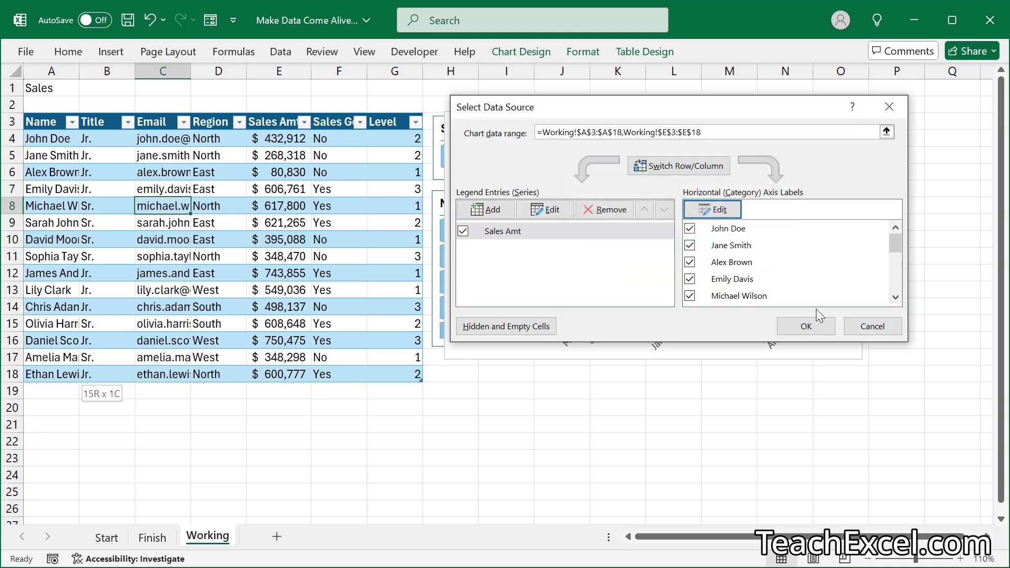
click(808, 330)
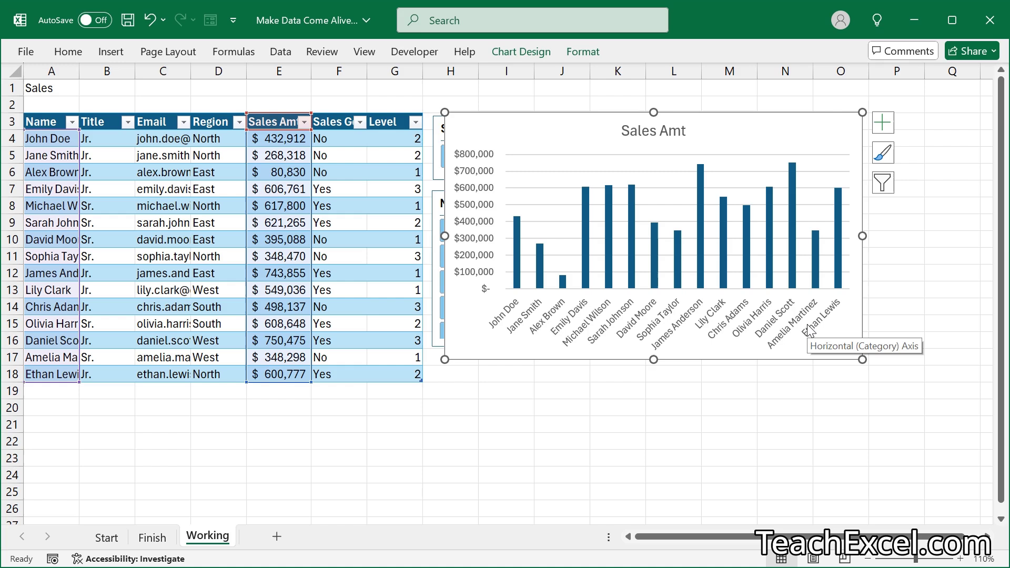
- Move the chart right of the slicers and add a new employee row with 1200000 sales
click(831, 410)
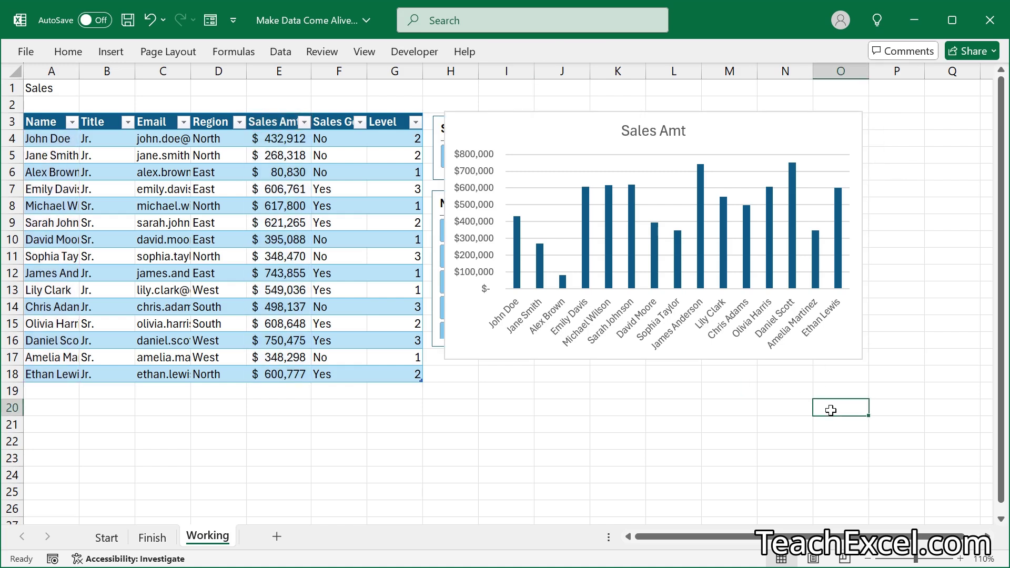
drag(518, 139, 616, 137)
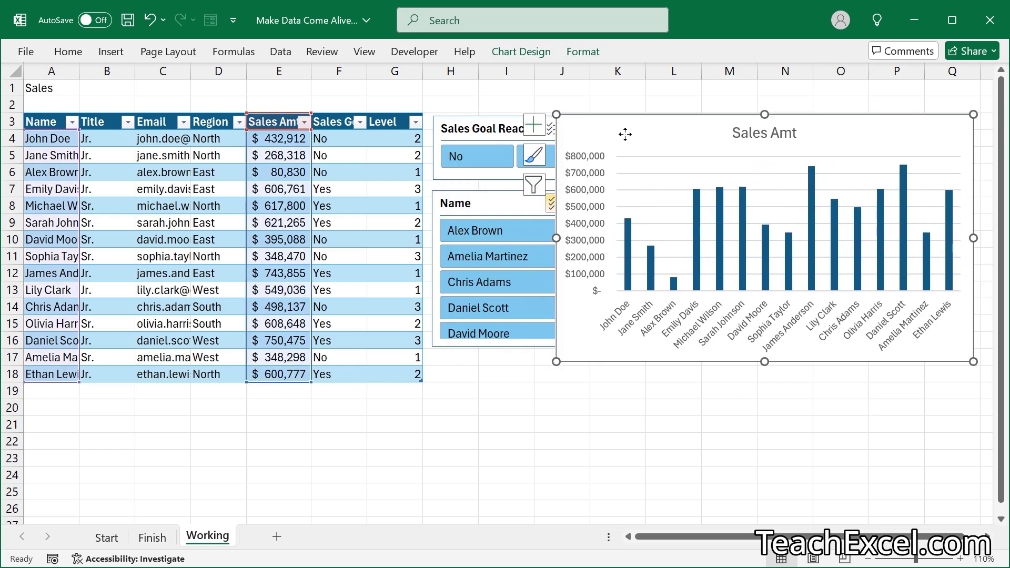
click(383, 377)
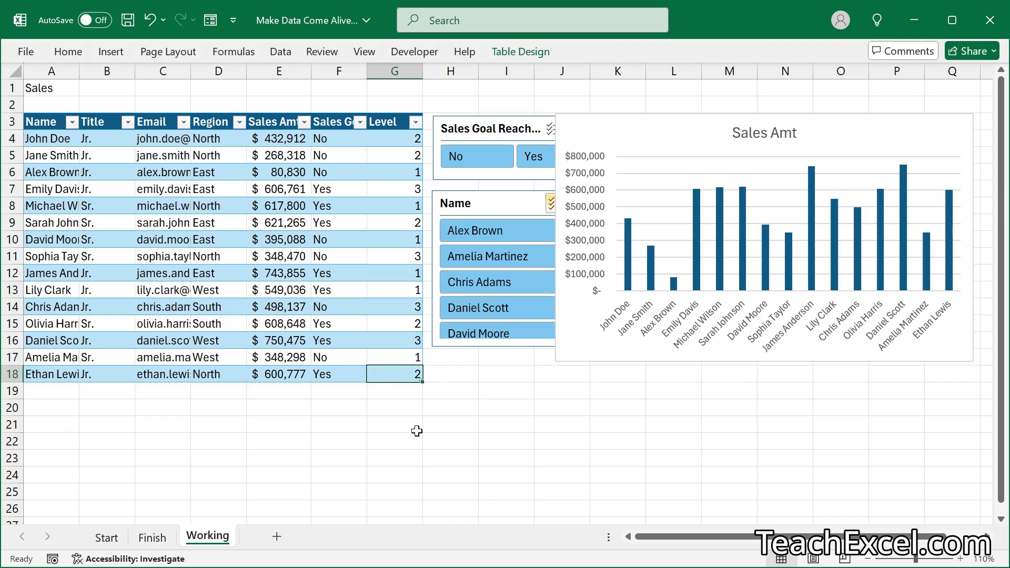
key(Tab)
text(Bob)
key(Tab)
key(Tab)
key(Tab)
key(Tab)
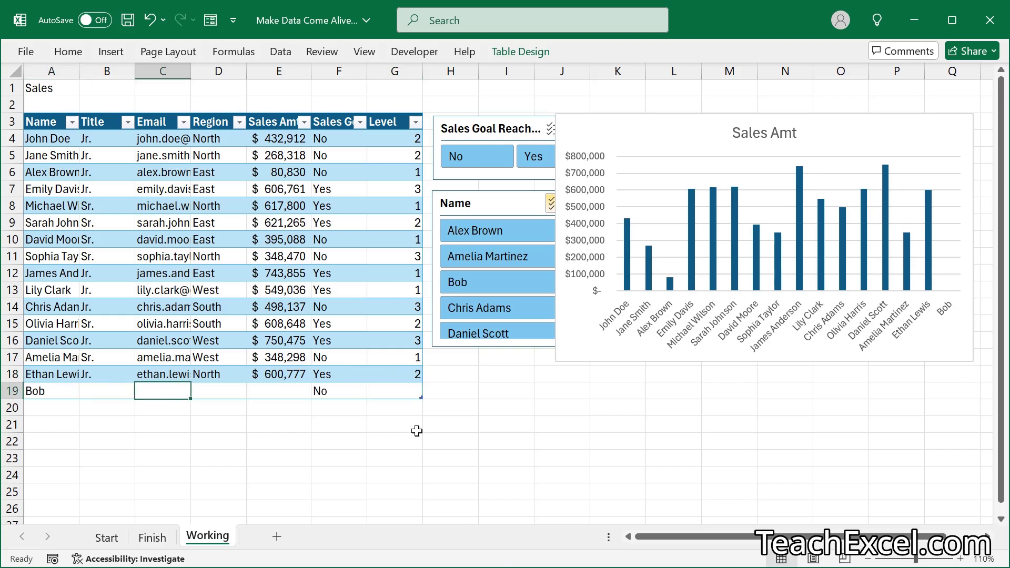
text(1200000)
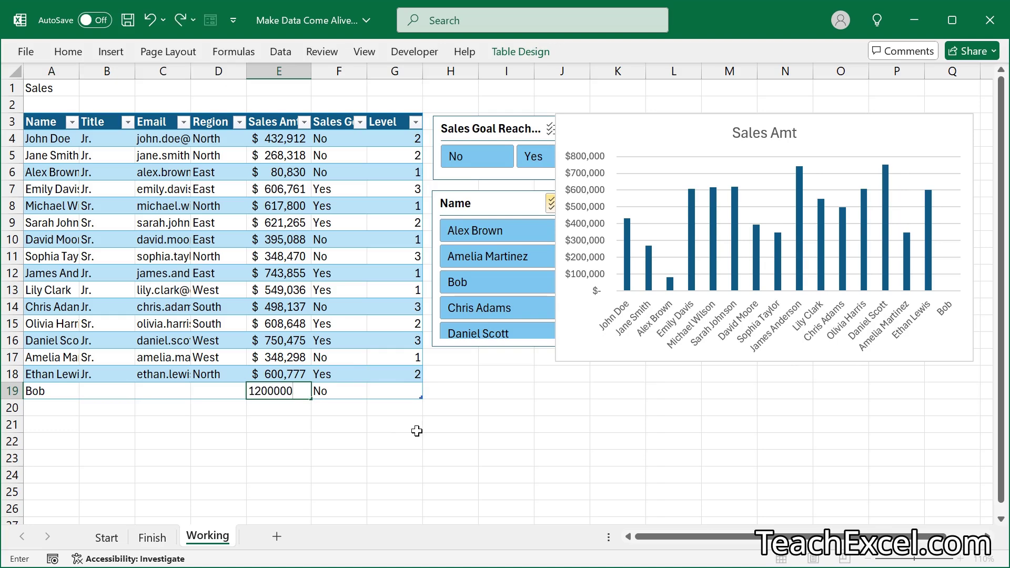
key(ctrl+Return)
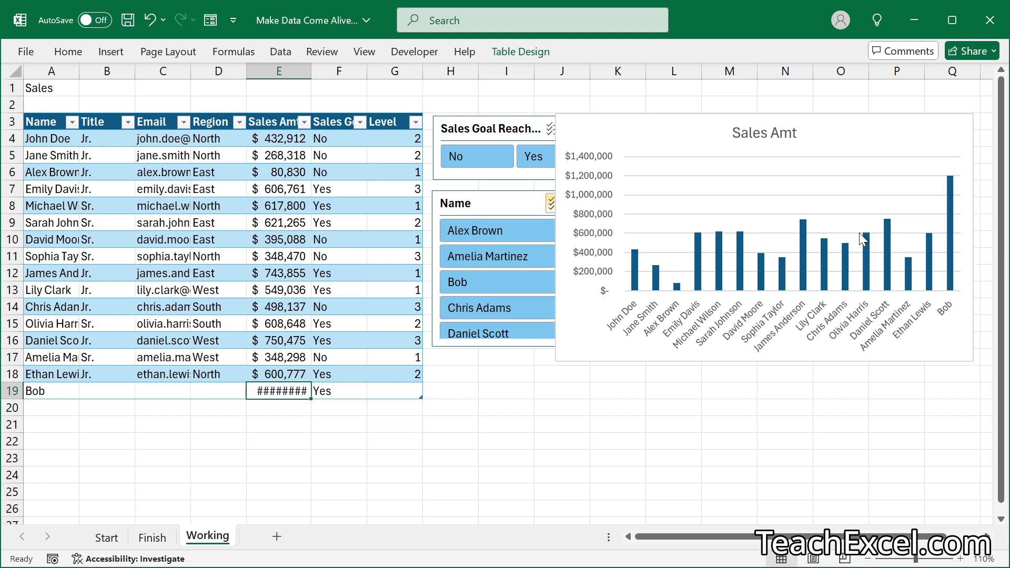
- Test filtering employees in the Name slicer, then clear it and place it beside the chart
click(519, 290)
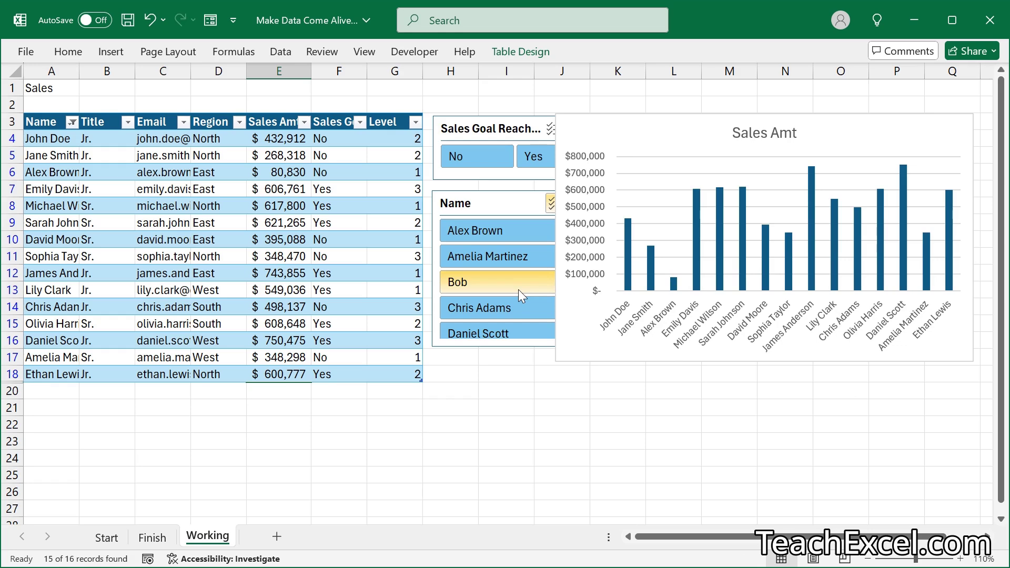
click(519, 256)
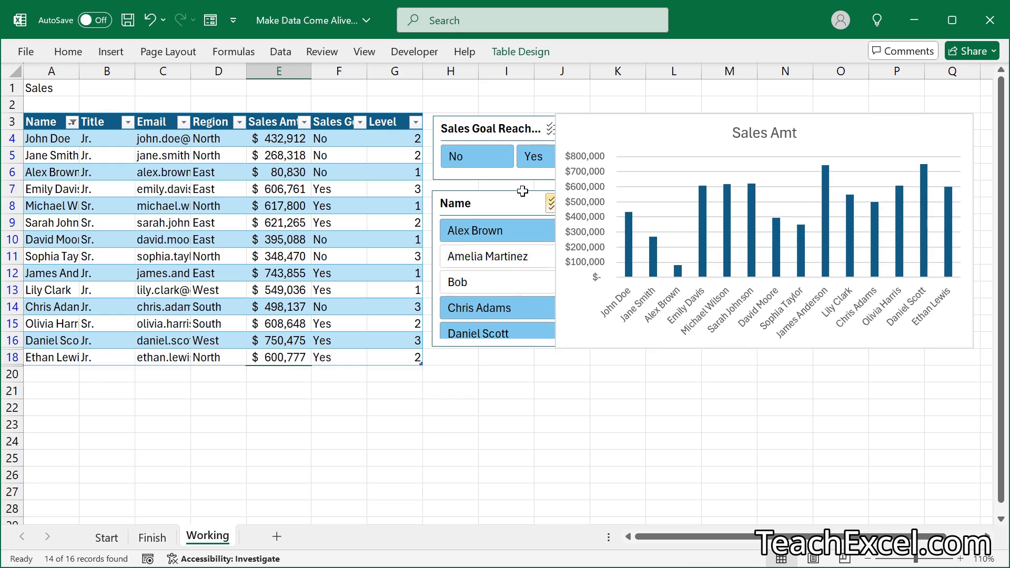
drag(522, 191, 424, 199)
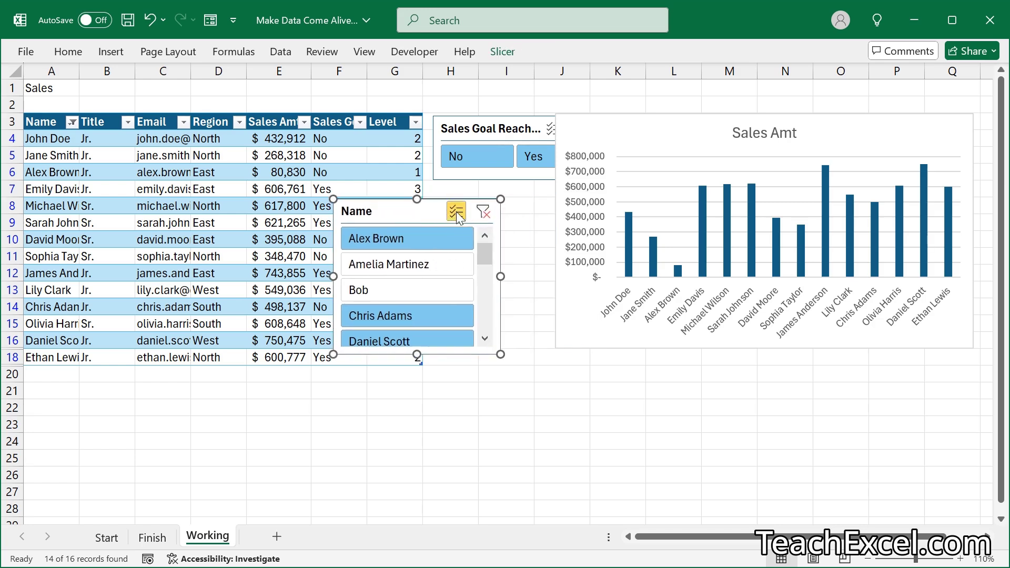
click(483, 211)
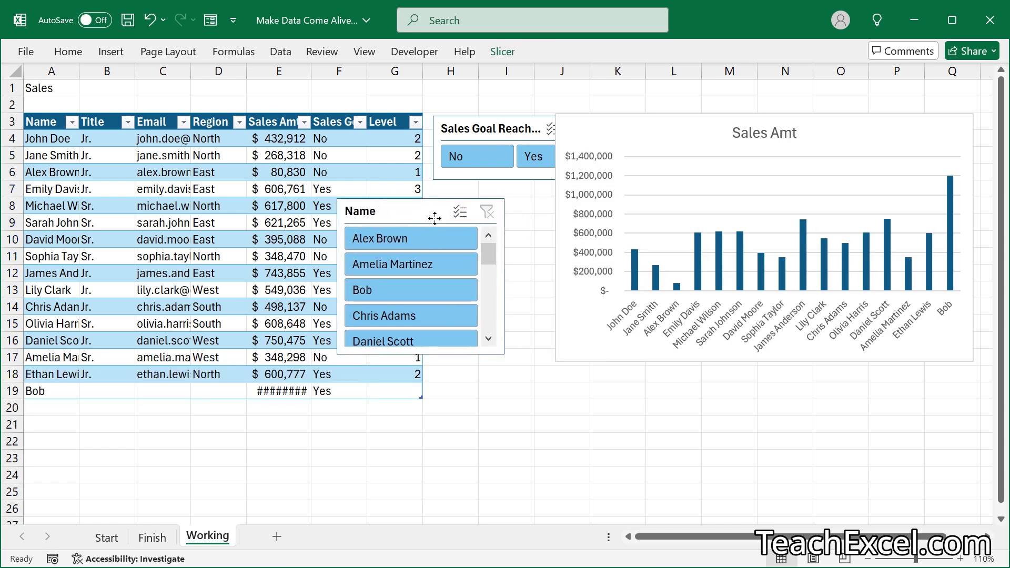
drag(434, 217, 503, 213)
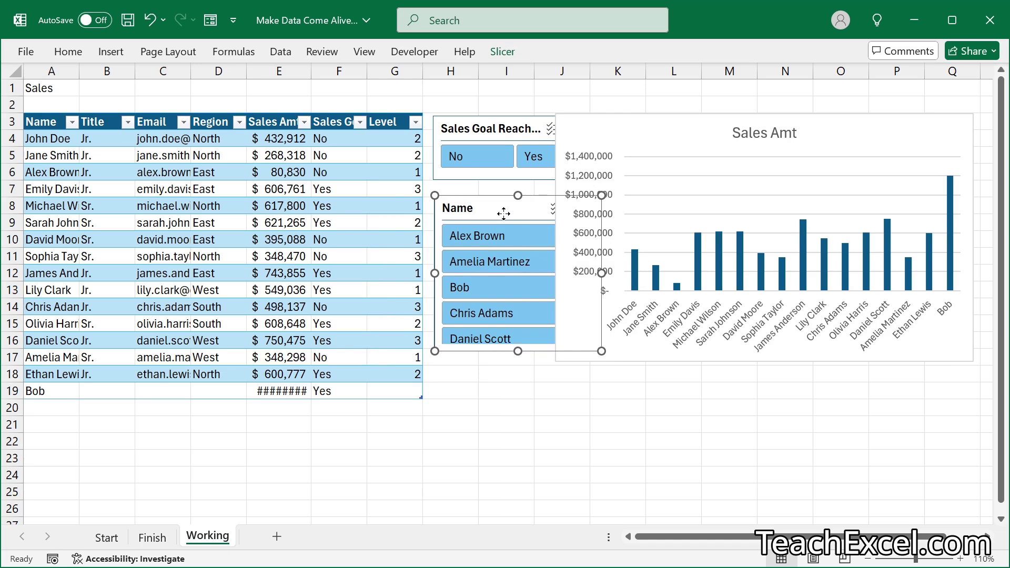
click(481, 379)
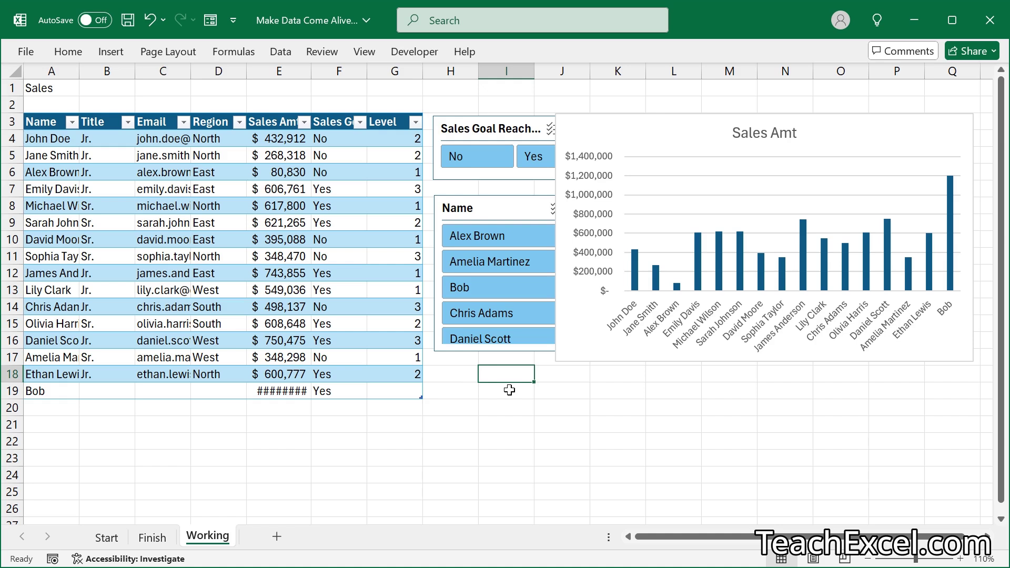
- Hide column F holding the Sales Goal Reached? Yes/No results
click(163, 175)
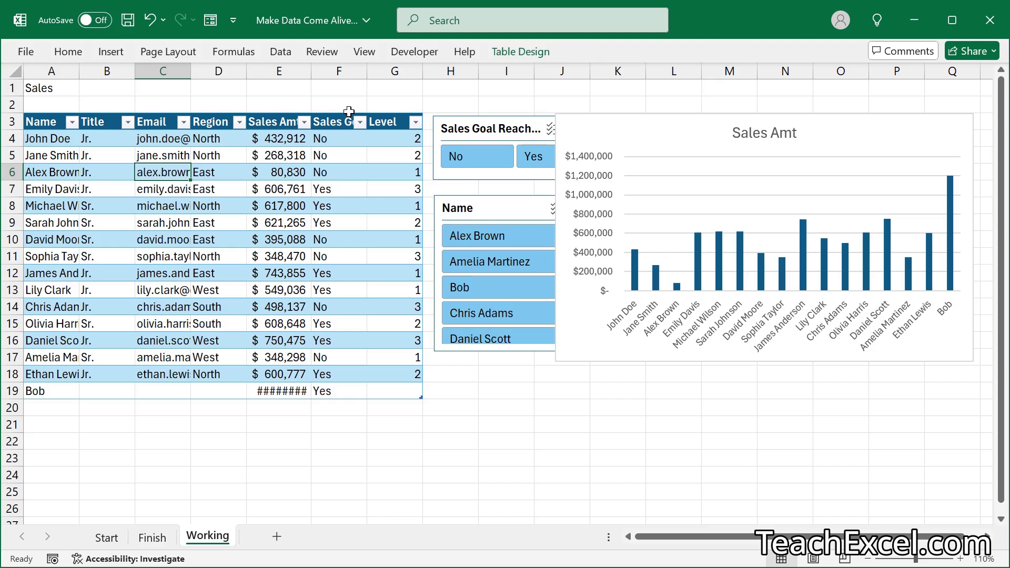
click(339, 71)
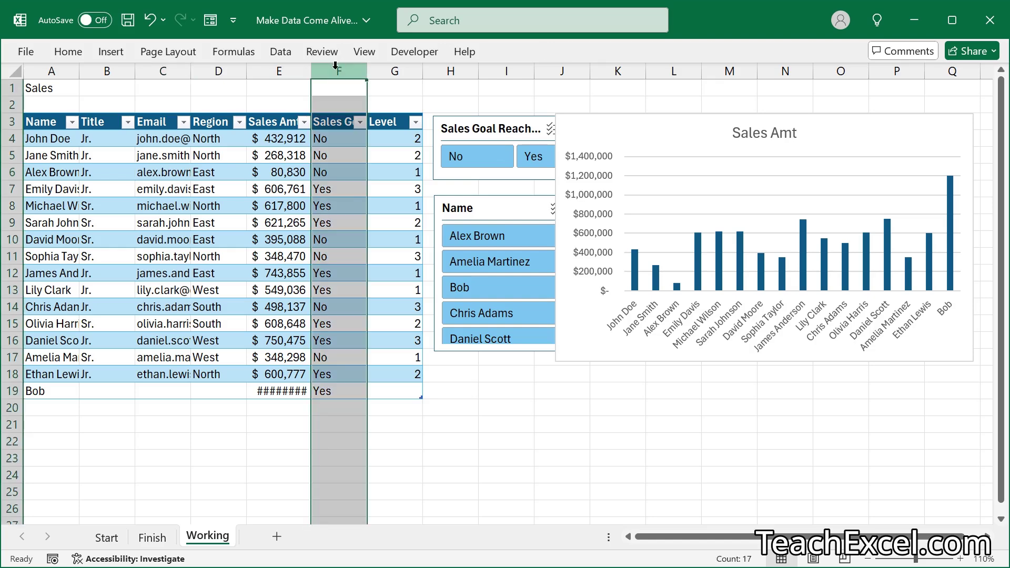
right_click(336, 68)
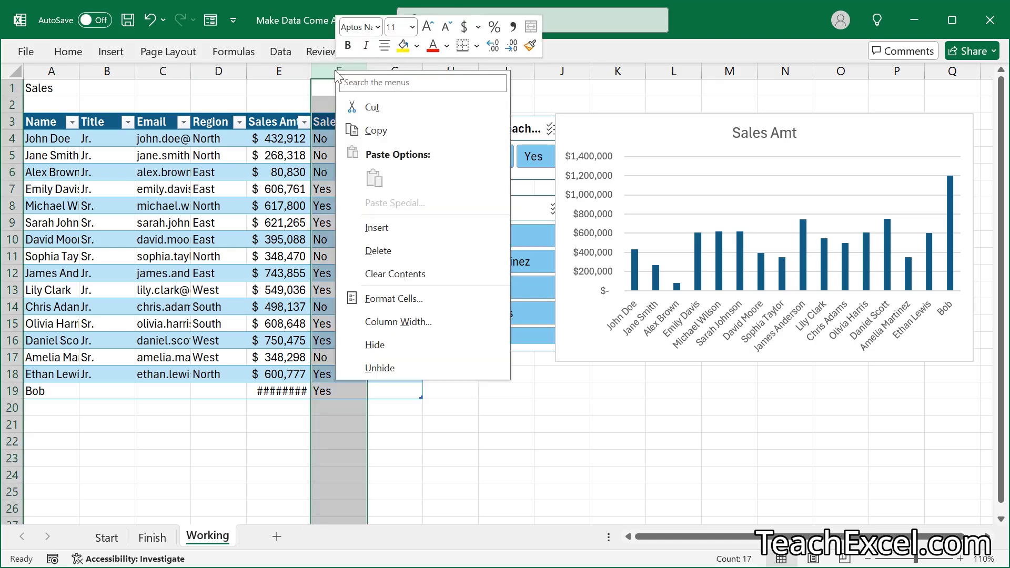
click(388, 348)
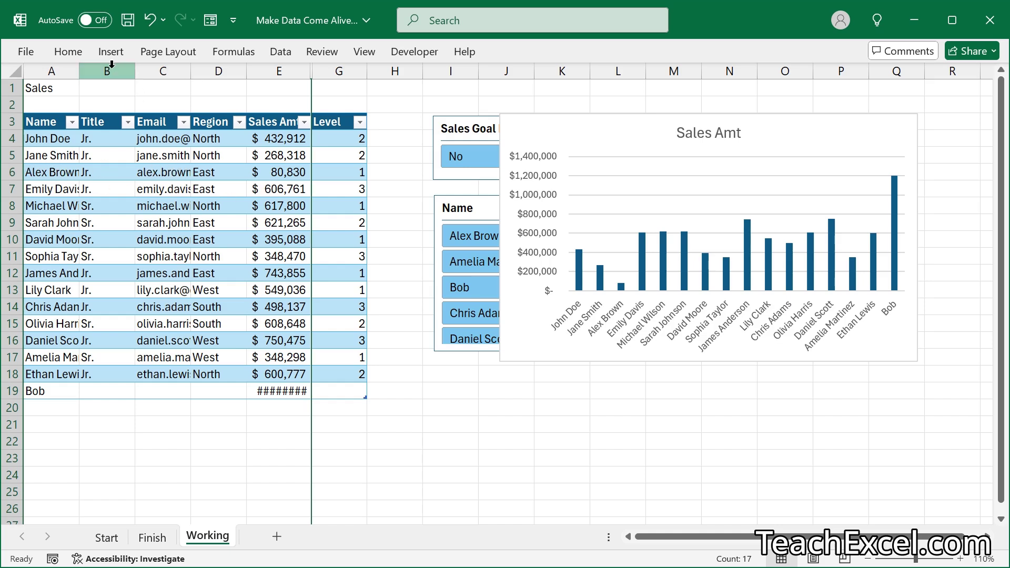
- Group columns B through D (Title, Email, Region) with Data > Outline > Group
drag(111, 63, 218, 68)
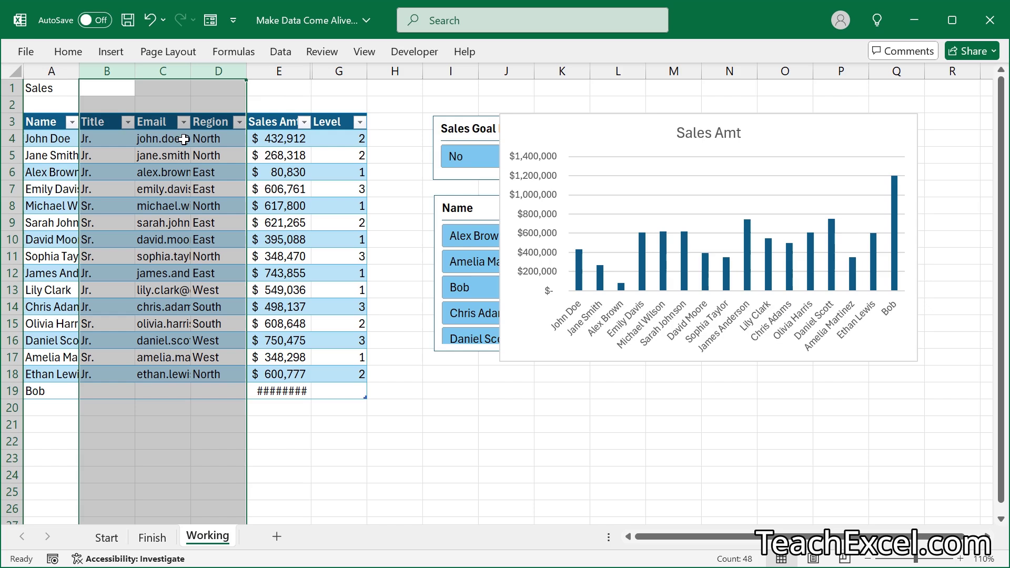
click(280, 51)
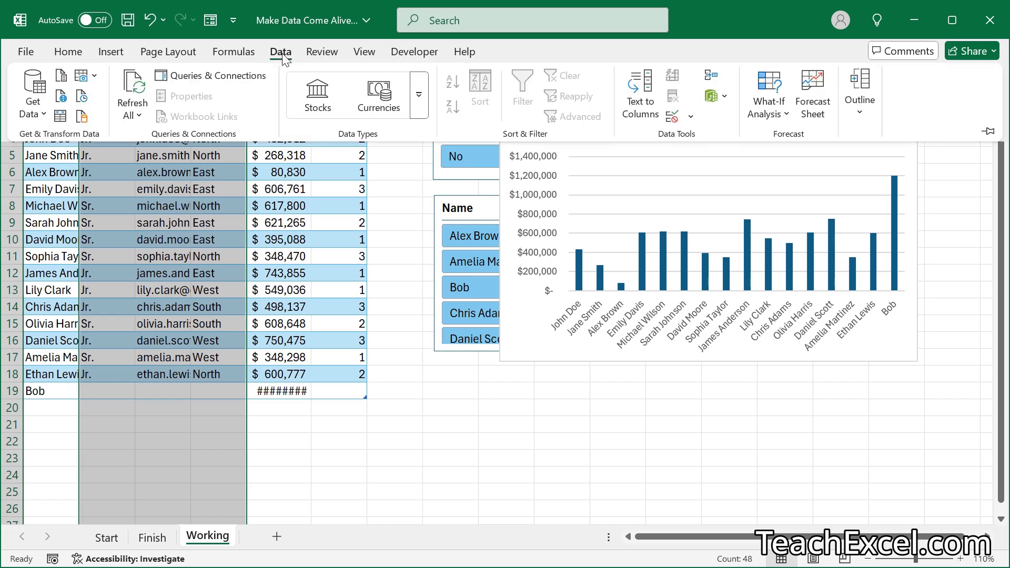
click(854, 115)
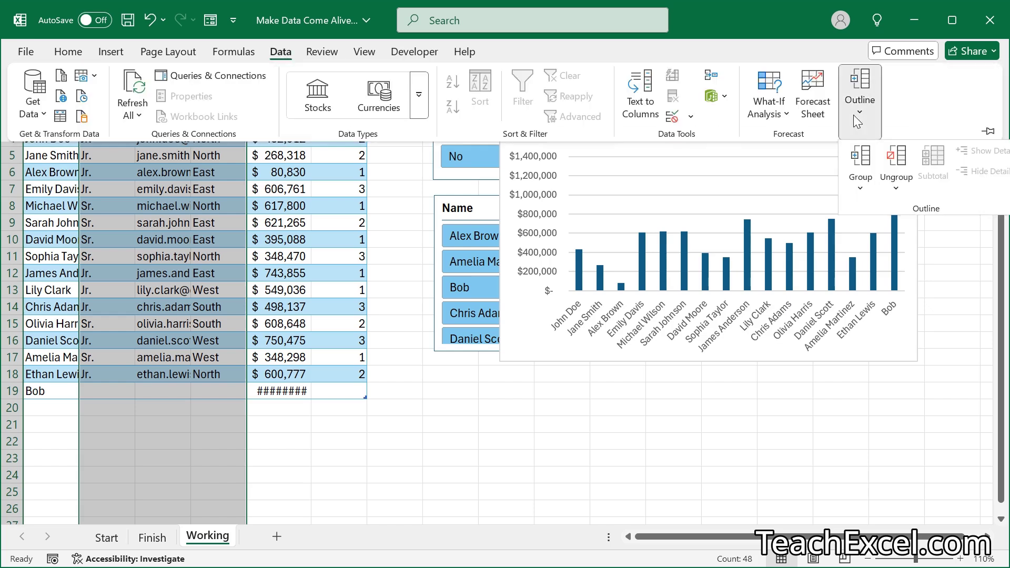
scroll(858, 161, up, 1)
click(855, 163)
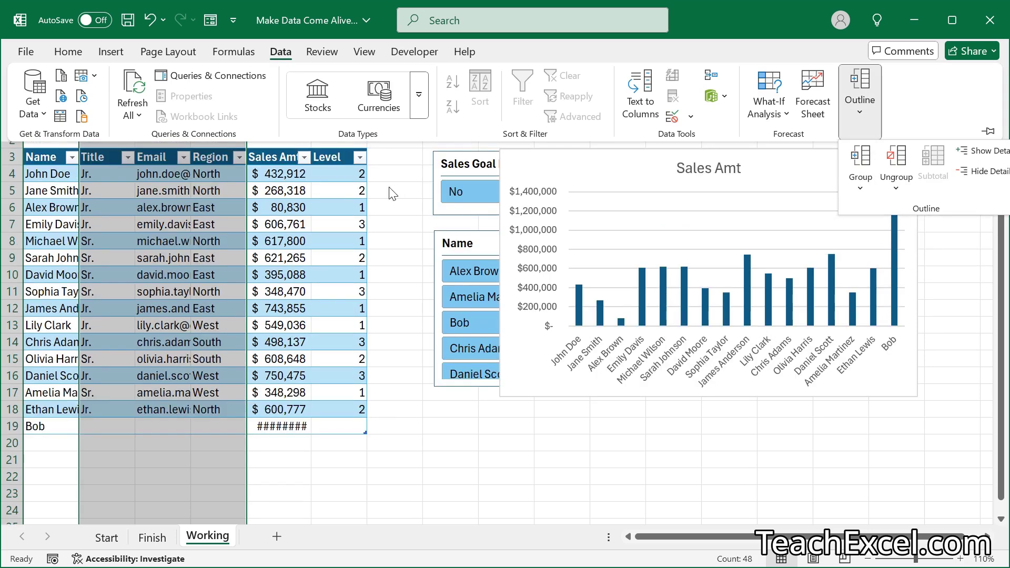
click(390, 189)
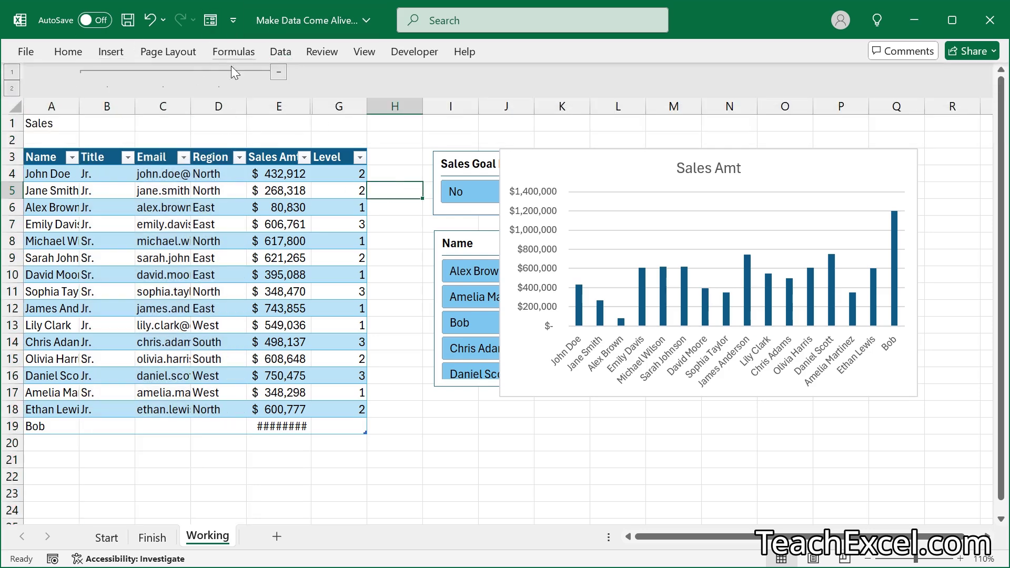
- Collapse, expand, then collapse the B–D column group again
click(278, 73)
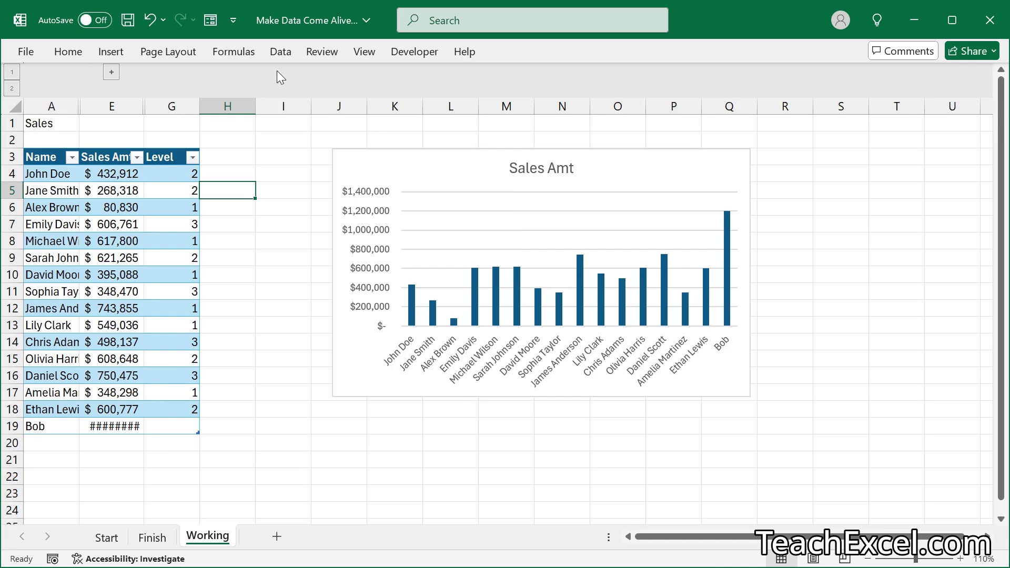
click(115, 74)
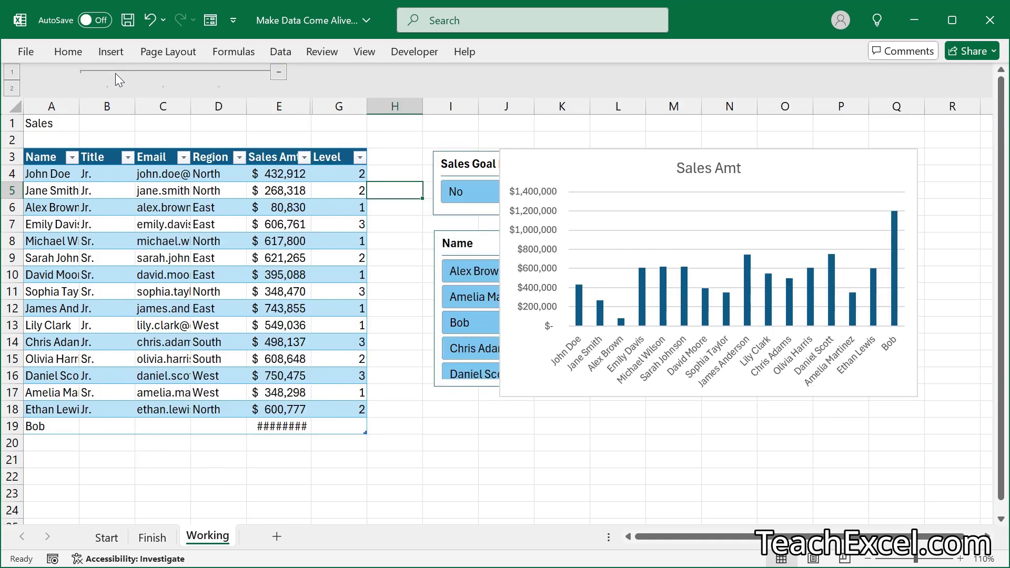
click(278, 73)
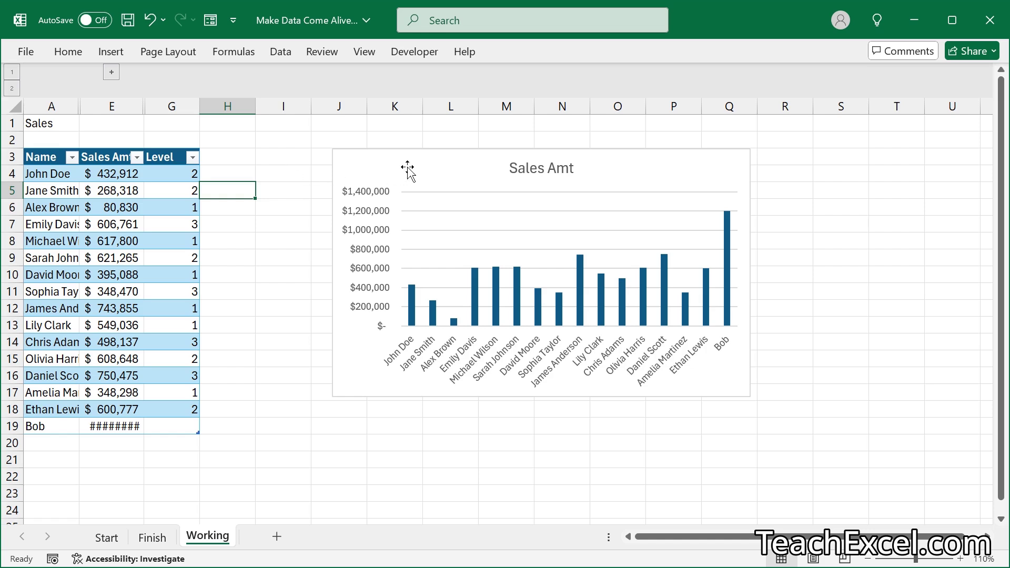
- Stack the Sales Goal and Name slicers beside the table with the chart to their right
drag(447, 169, 622, 198)
drag(488, 164, 271, 159)
drag(507, 236, 279, 238)
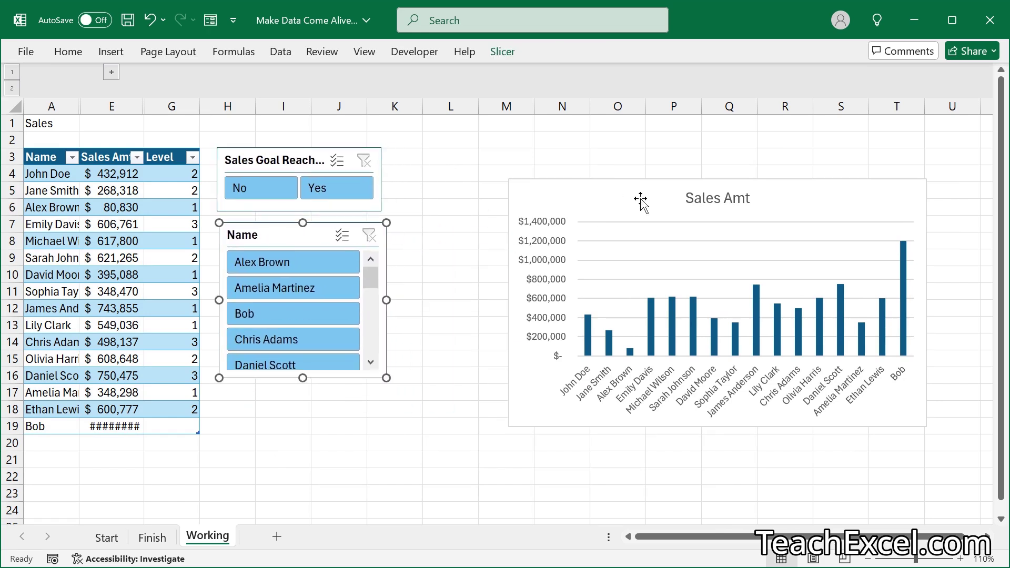
drag(626, 207, 497, 177)
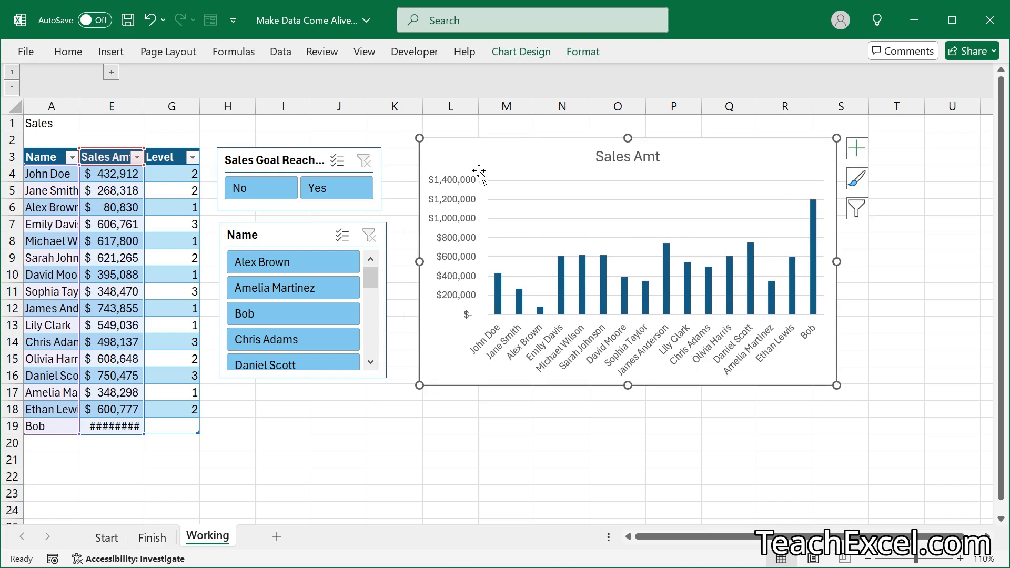
- Set the chart area to not move or size with cells
right_click(479, 170)
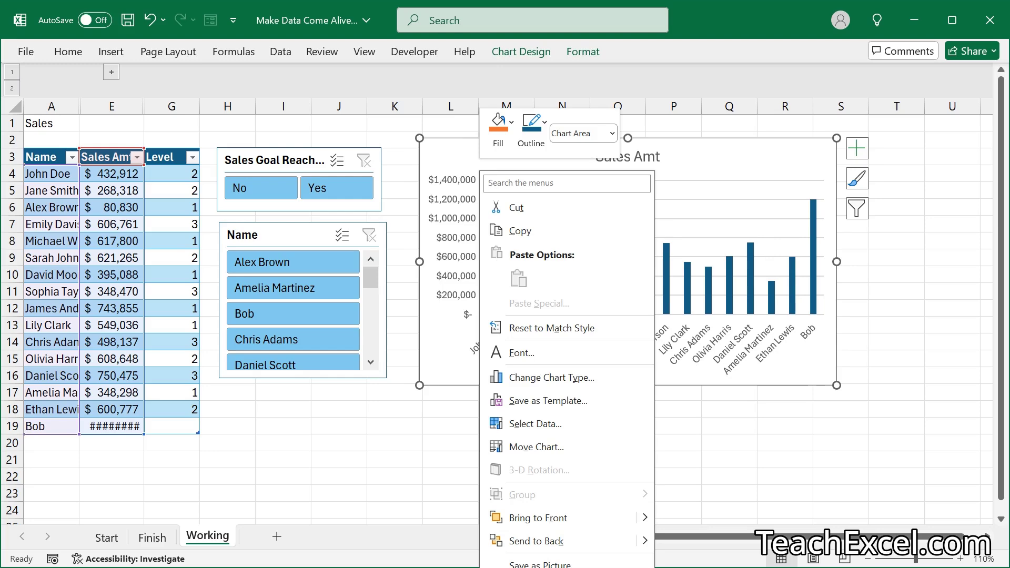
click(542, 565)
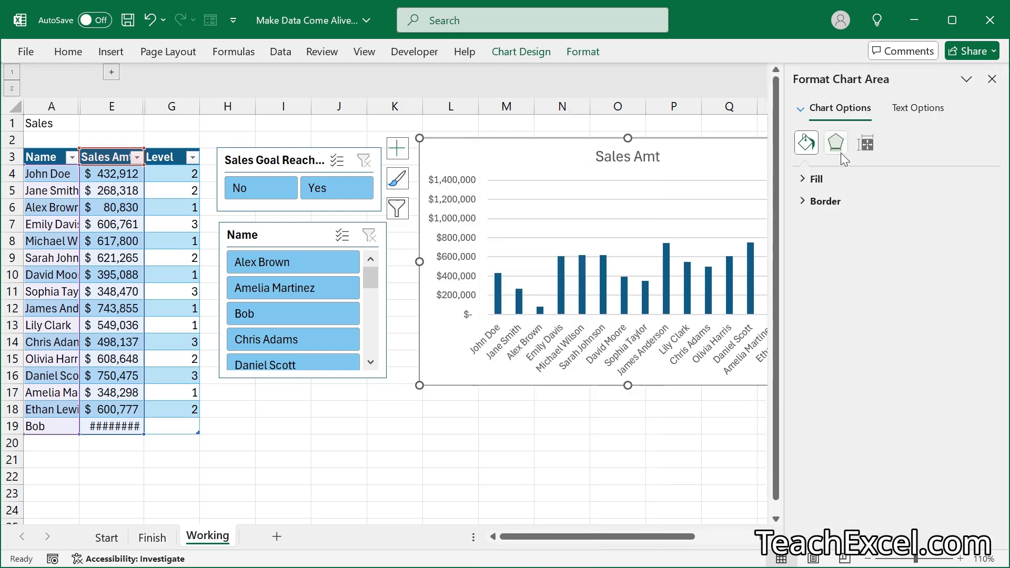
click(875, 148)
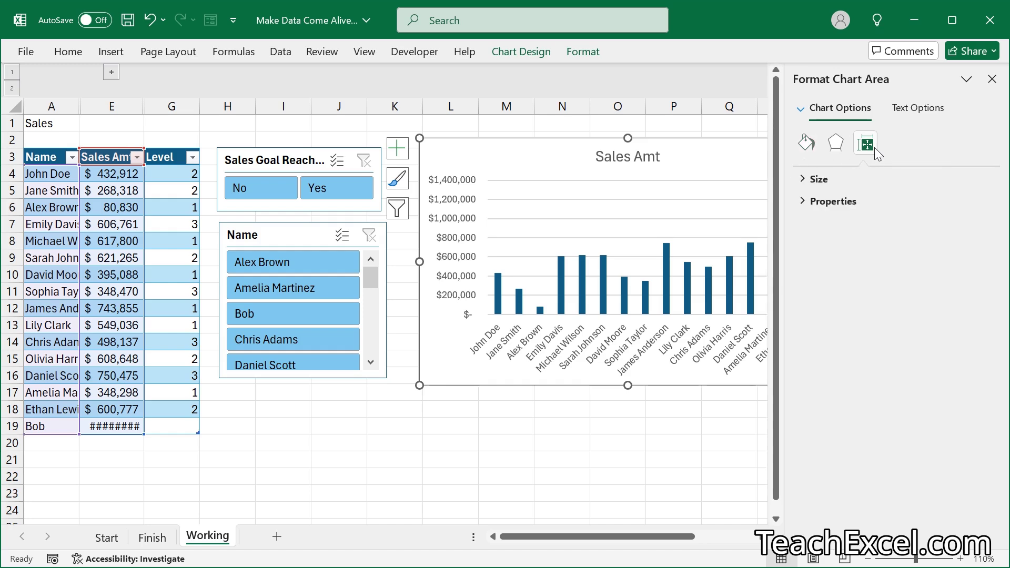
click(805, 202)
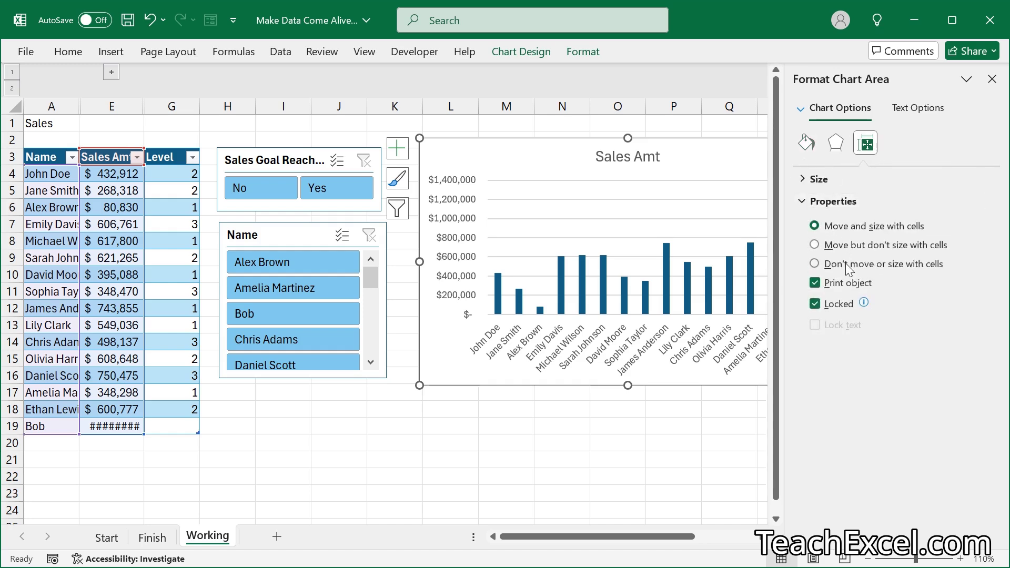
click(817, 264)
click(992, 79)
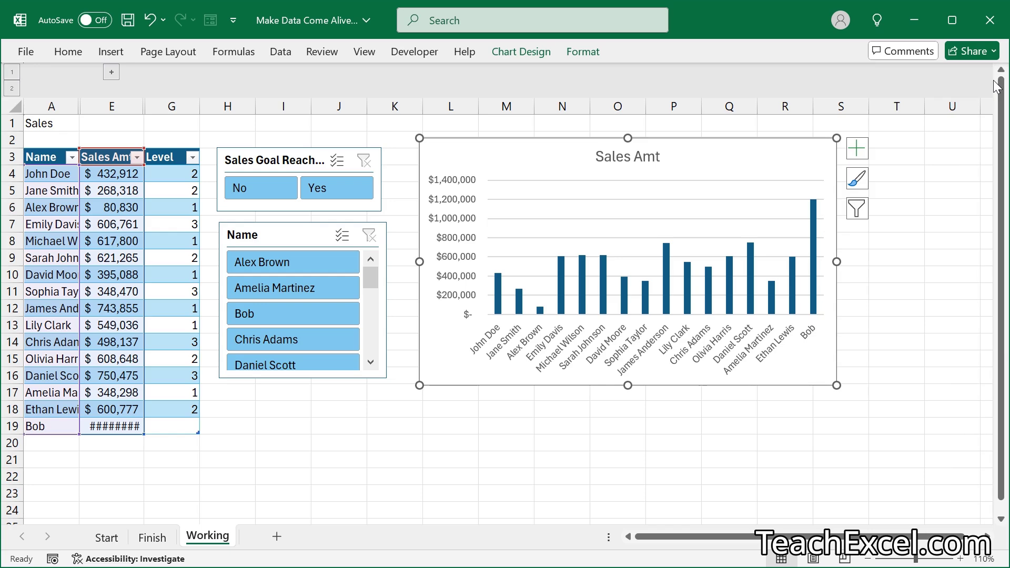
- Expand, collapse, and re-expand columns B–D to check the chart stays put
click(111, 72)
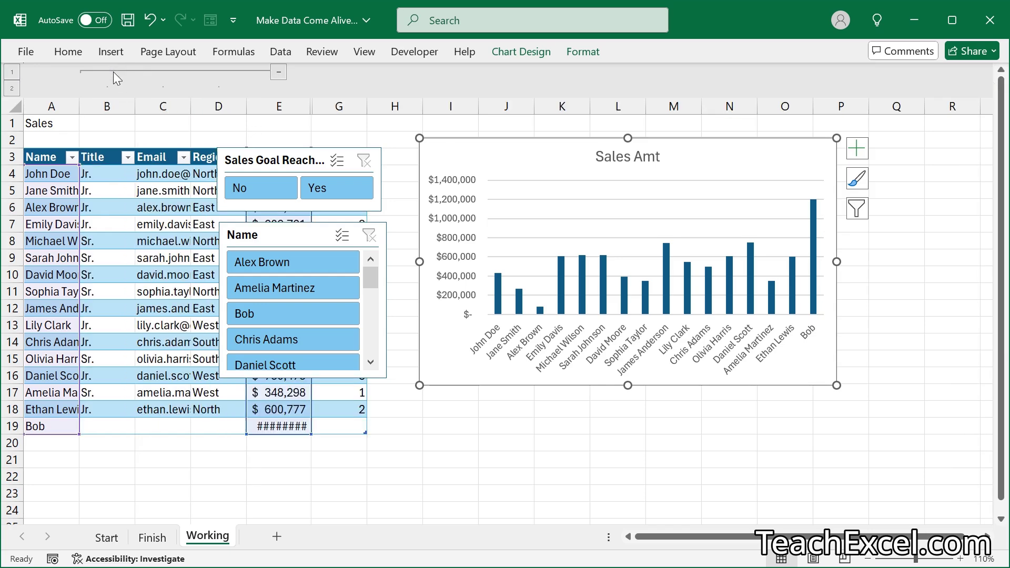
click(279, 72)
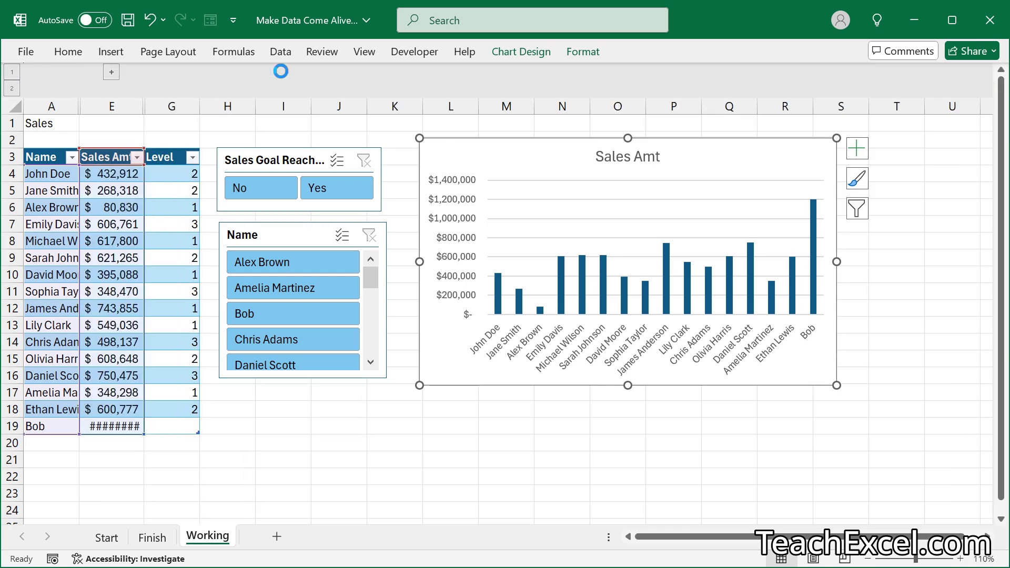
click(112, 72)
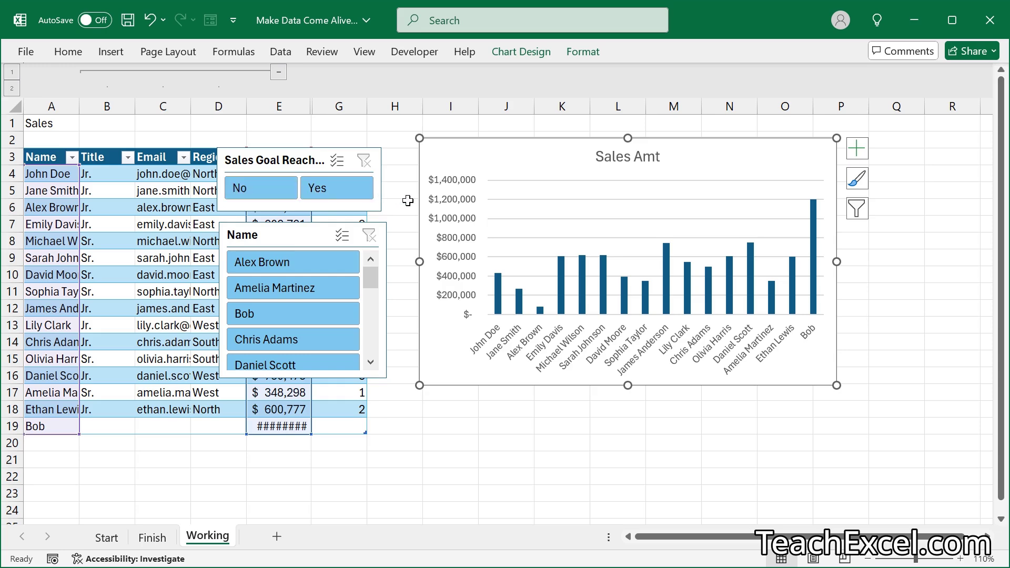
- Set the Name slicer to not move or size with cells, then collapse columns B–D
right_click(272, 231)
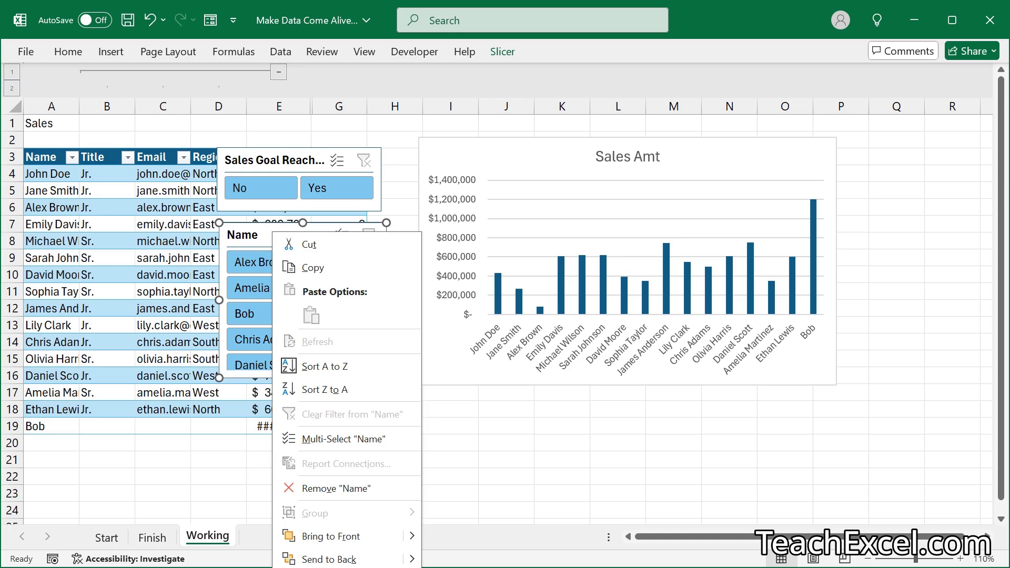
click(337, 567)
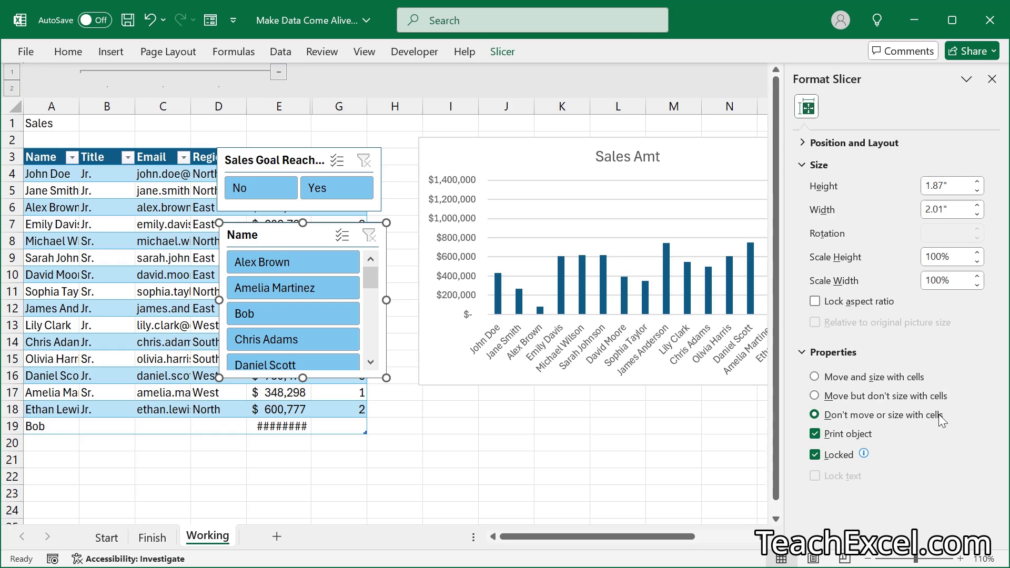
click(451, 426)
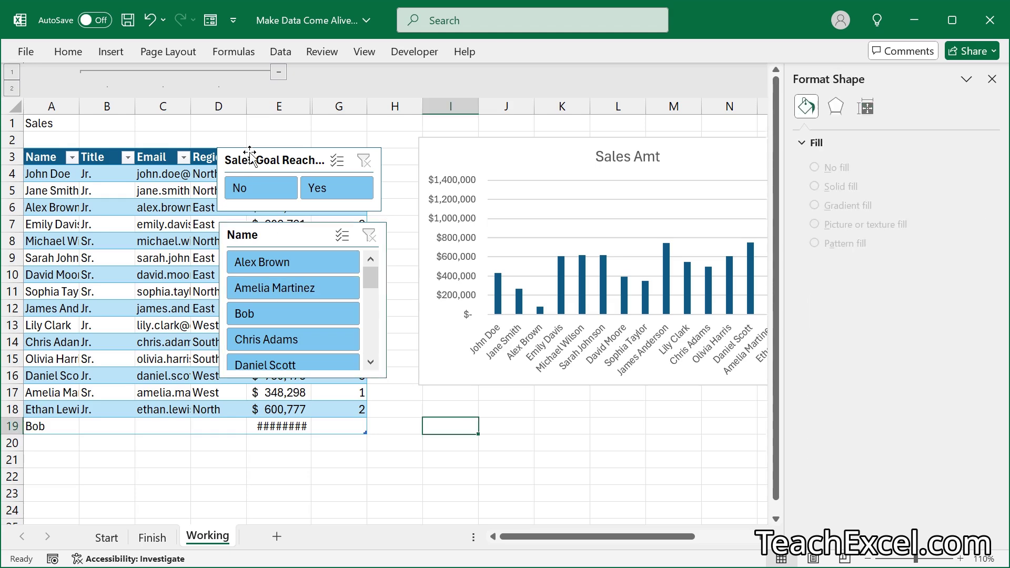
click(279, 73)
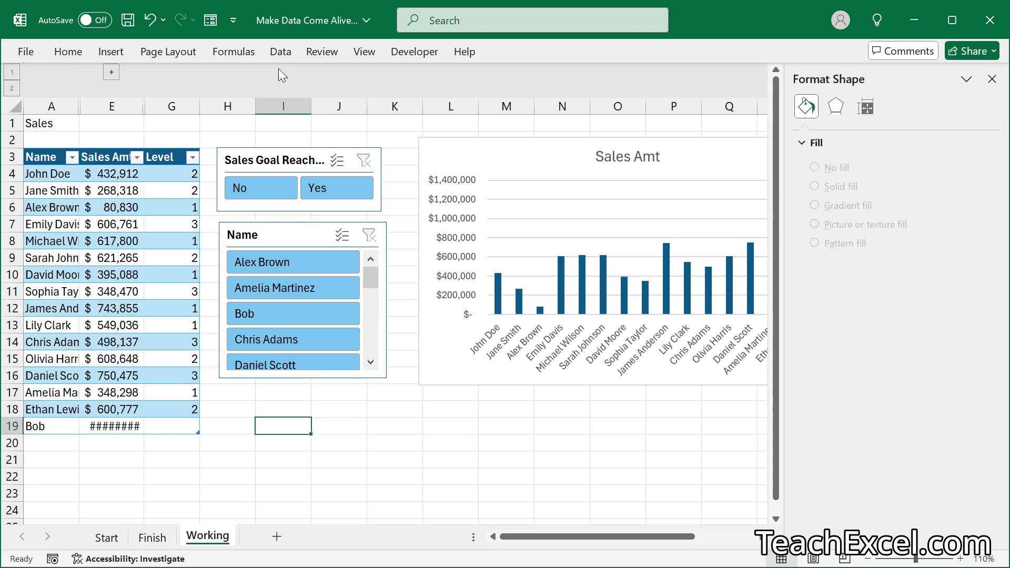
- Turn on Snap to Grid from the slicer Align options
click(293, 160)
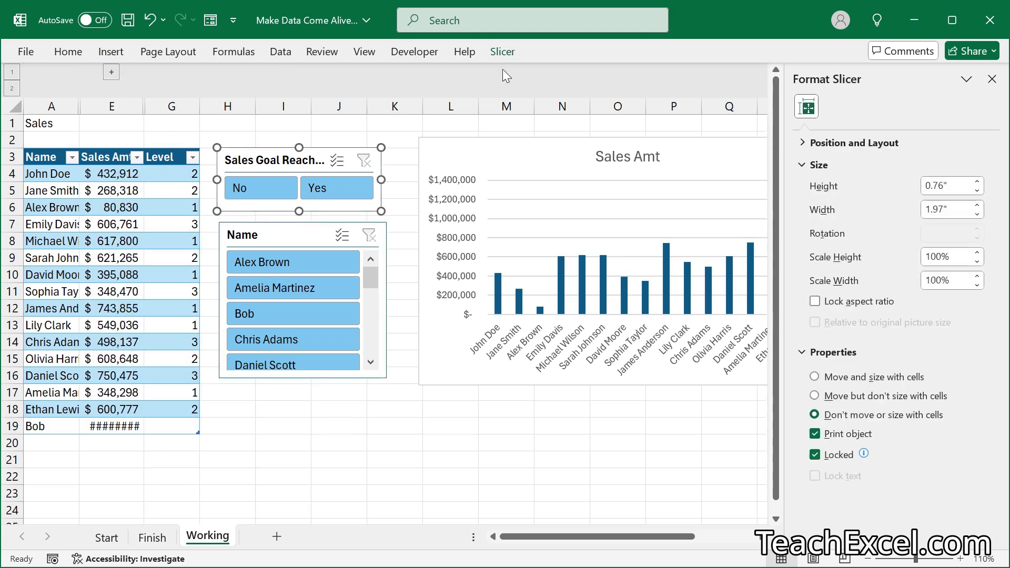
click(499, 51)
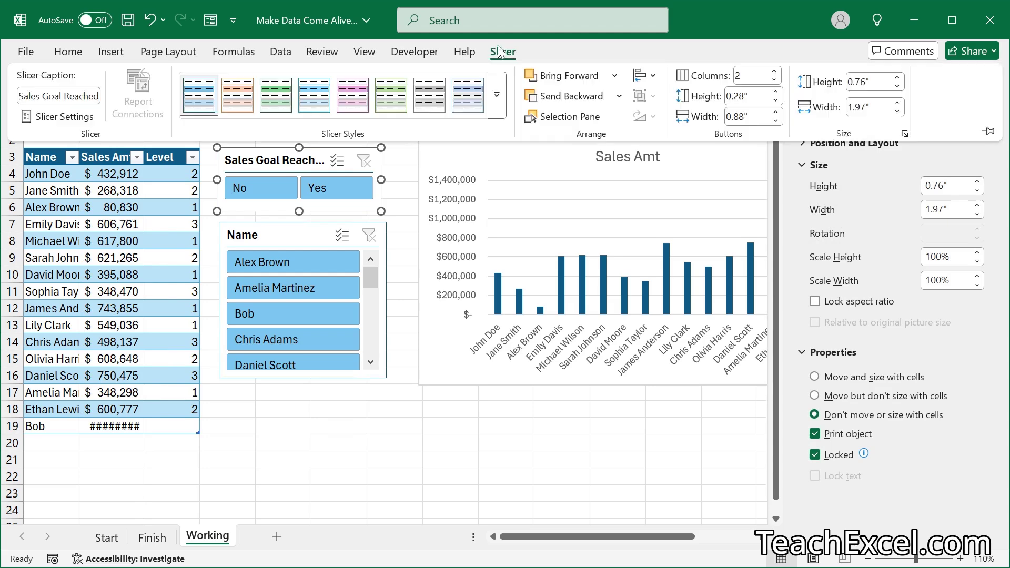
click(653, 77)
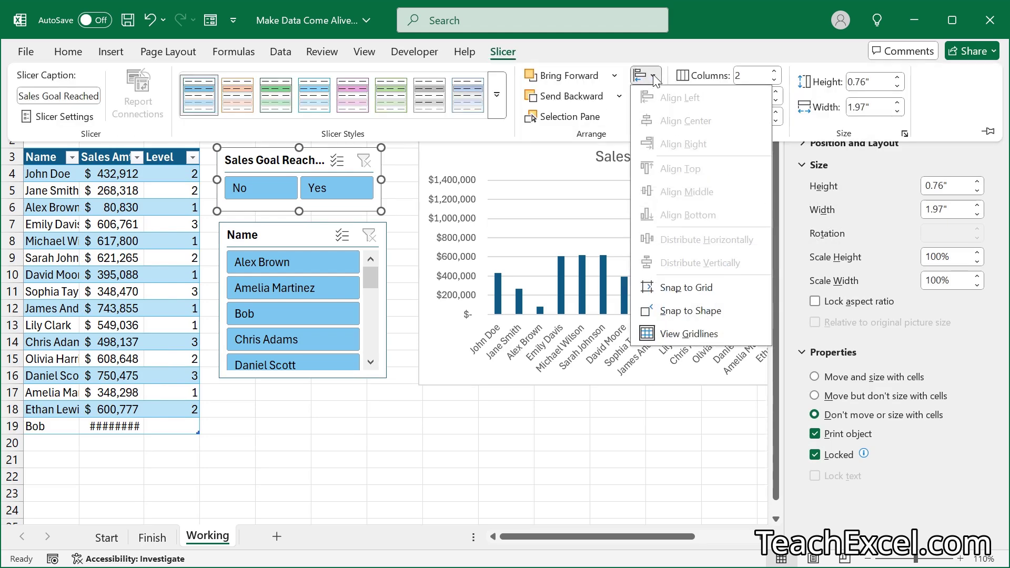
click(686, 289)
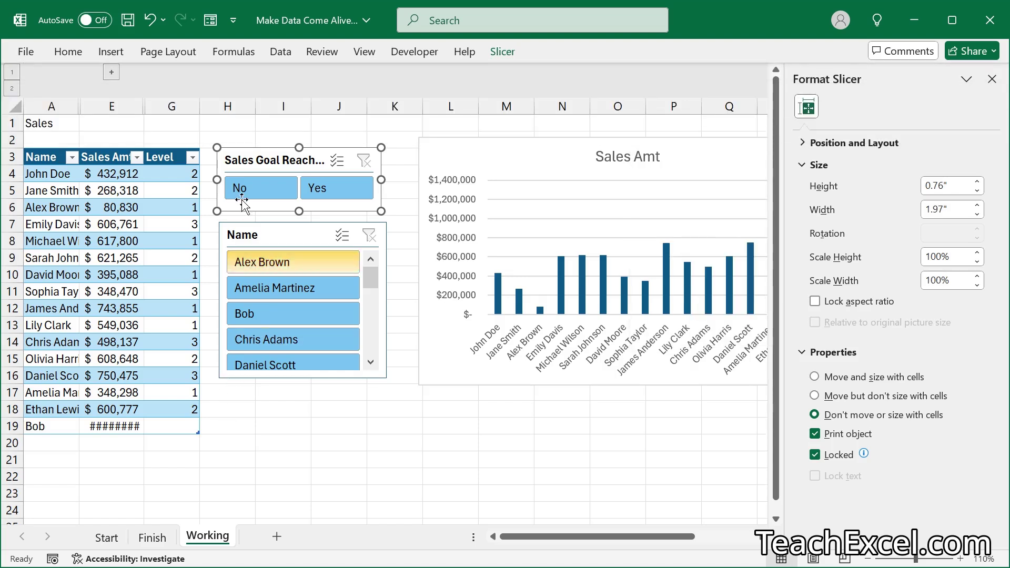
- Narrow column H and align the Sales Goal slicer directly above the Name slicer
drag(261, 159, 366, 161)
drag(255, 108, 220, 112)
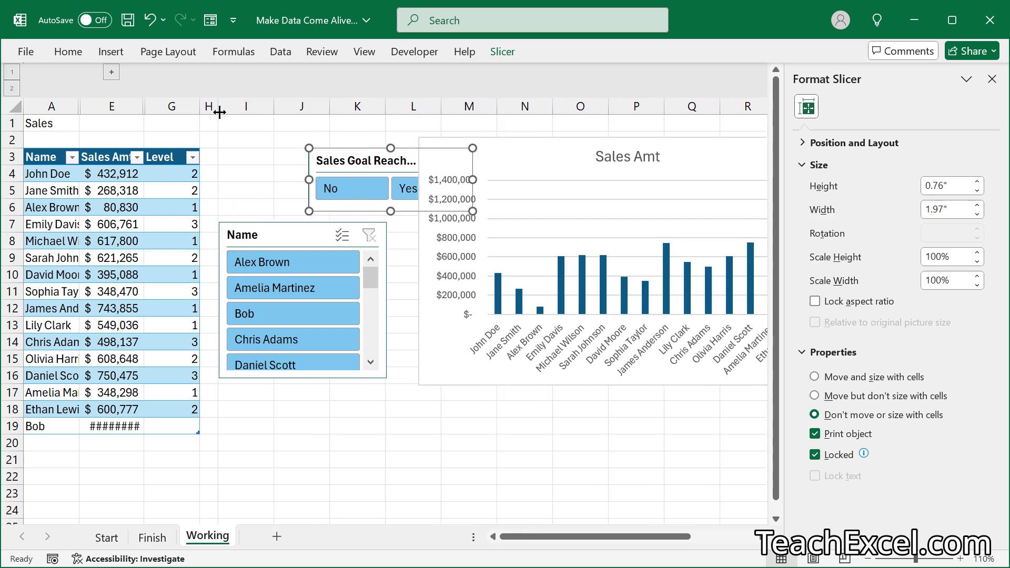
drag(346, 161, 253, 160)
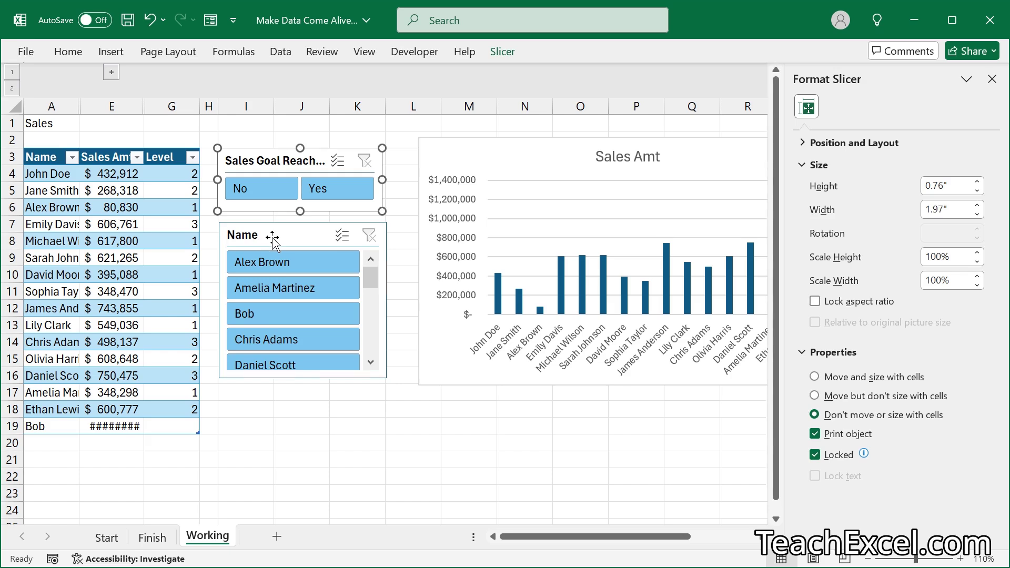
drag(270, 237, 263, 236)
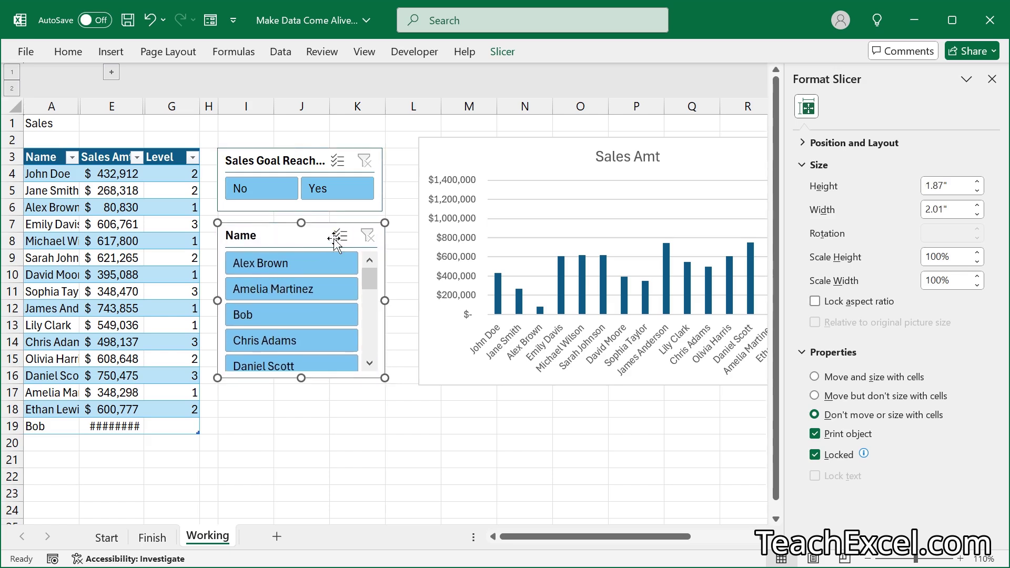
mouse_move(383, 301)
mouse_down()
mouse_move(429, 298)
mouse_move(385, 305)
mouse_up()
- Widen the Sales Goal slicer to 2.01 inches to match the Name slicer
click(382, 179)
mouse_move(382, 179)
mouse_down()
mouse_move(415, 187)
mouse_move(385, 181)
mouse_up()
click(334, 129)
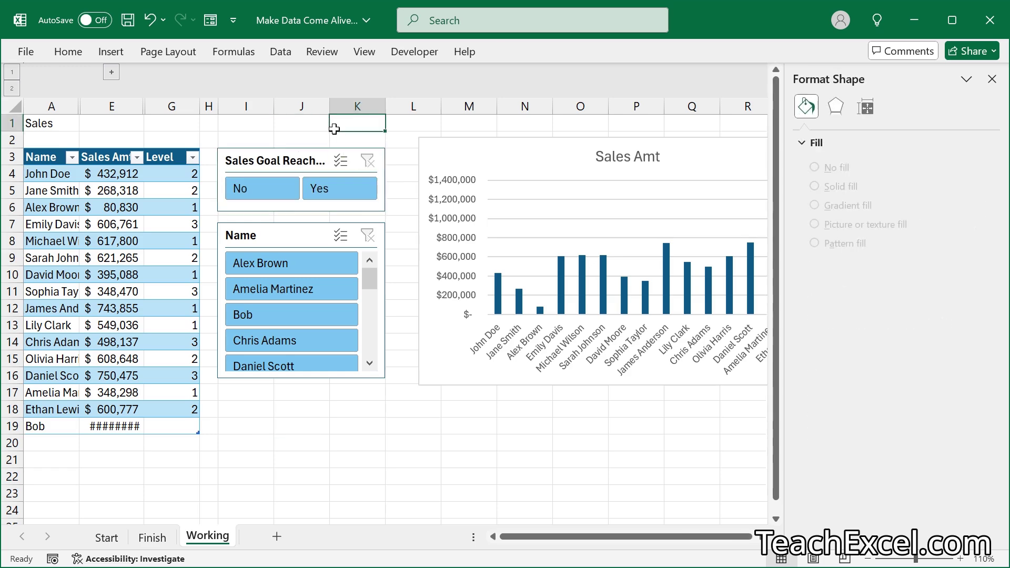
- Narrow column L, move the chart beside the slicers, shorten it to 2.83", and match the Name slicer's bottom
drag(463, 162, 516, 165)
drag(442, 106, 403, 106)
drag(513, 168, 474, 167)
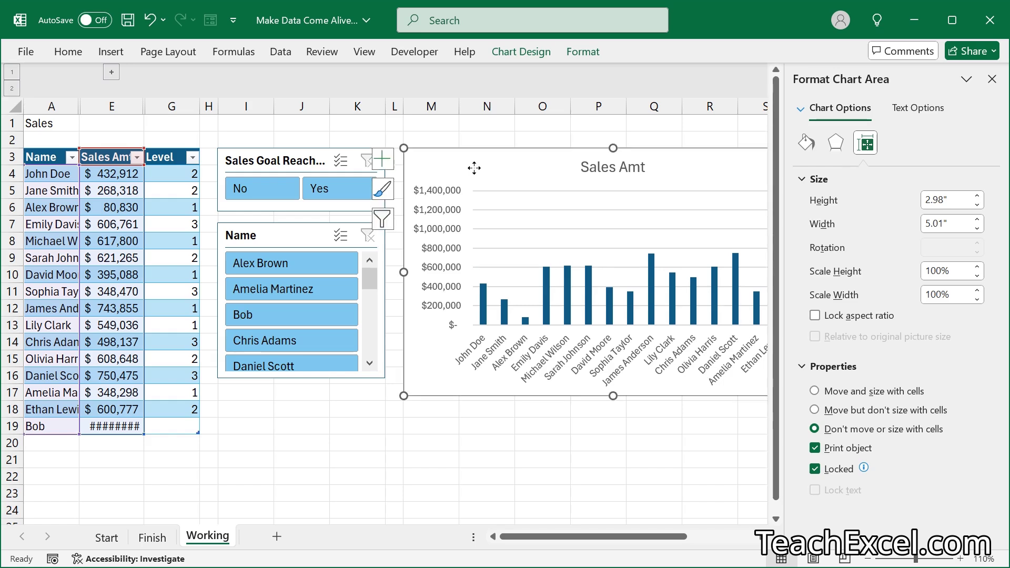
drag(612, 398, 610, 375)
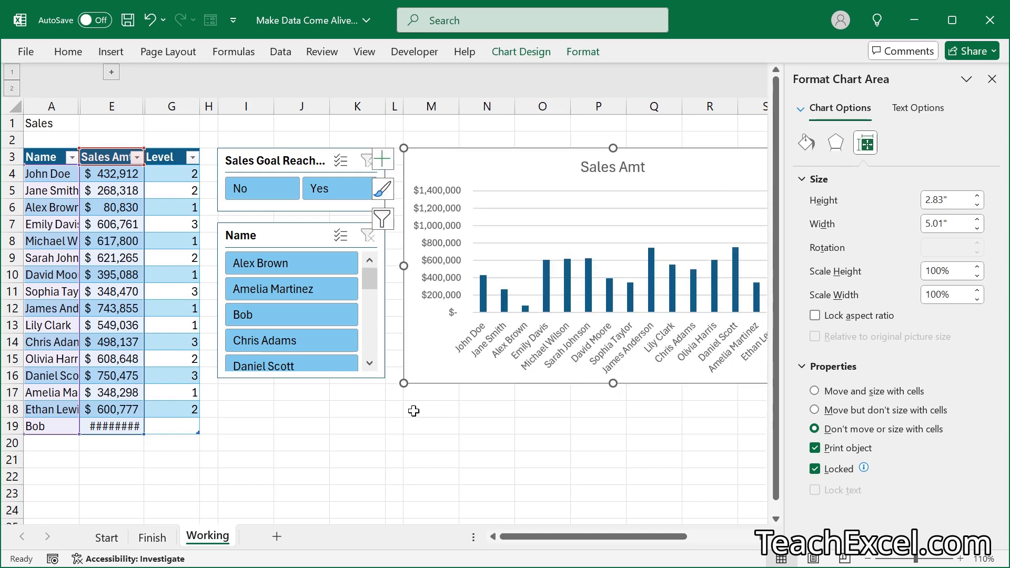
click(306, 239)
drag(301, 378, 299, 383)
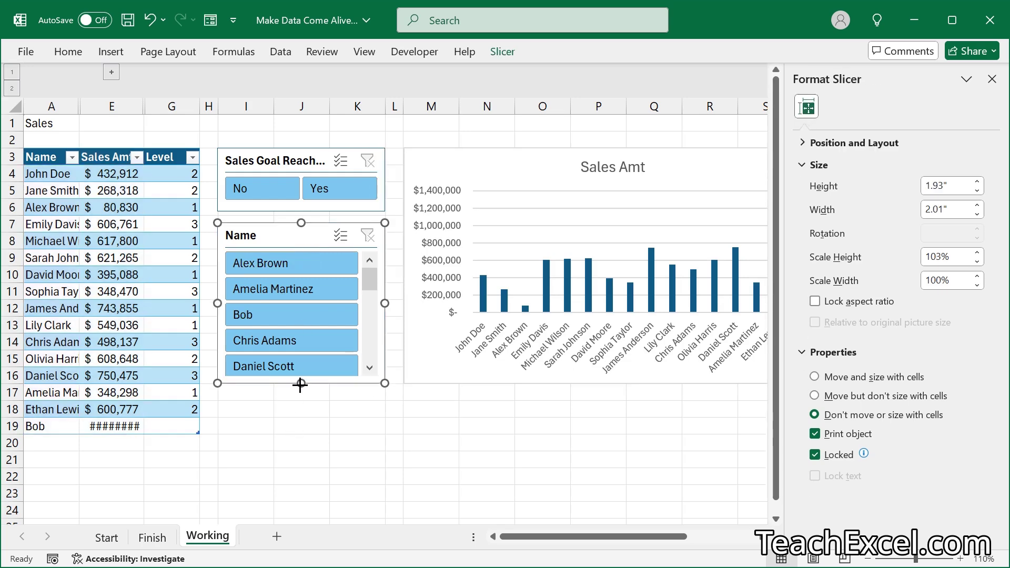
- Make the Sales title in A1 bold at font size 20
click(46, 118)
click(64, 54)
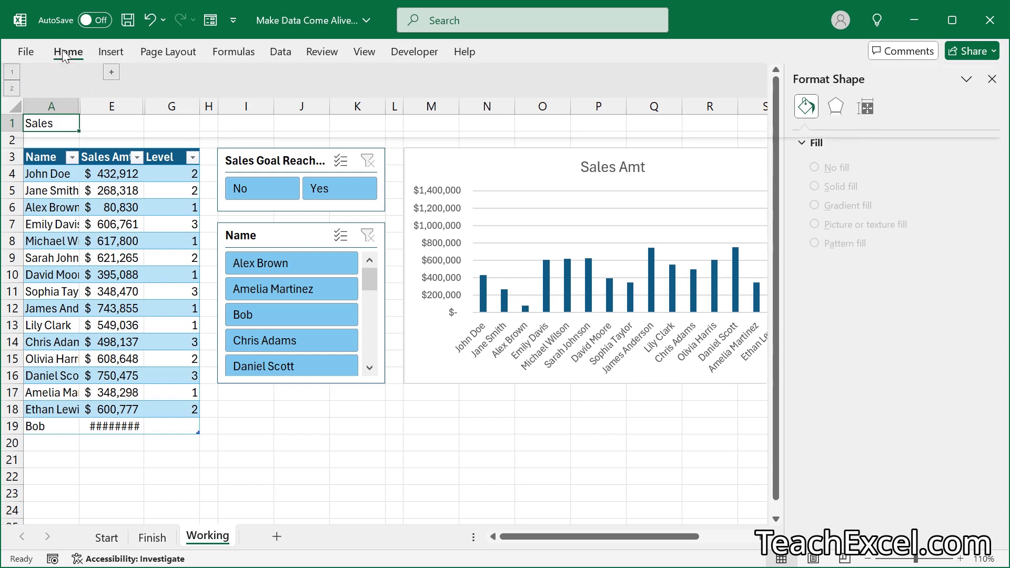
click(227, 82)
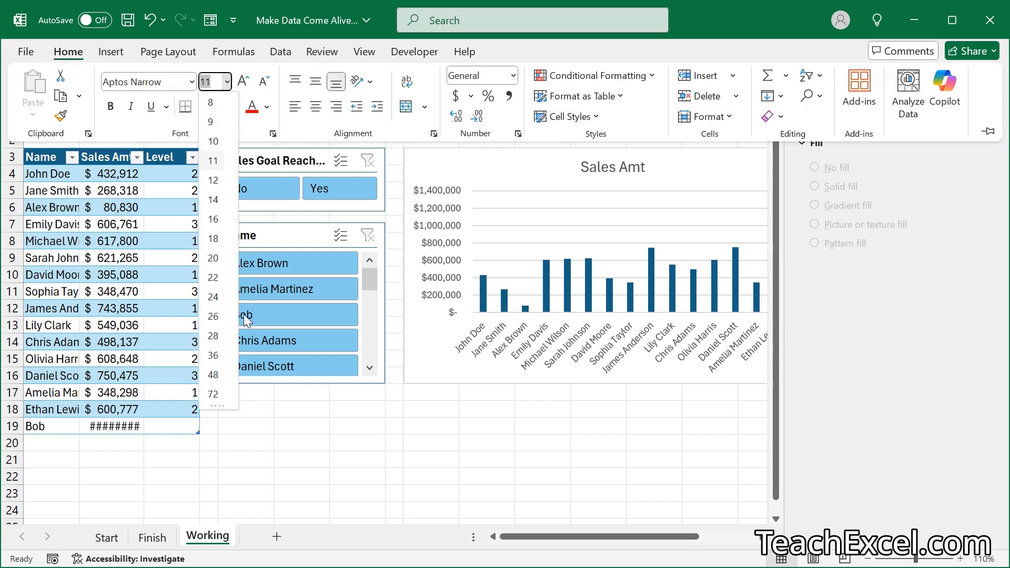
click(213, 258)
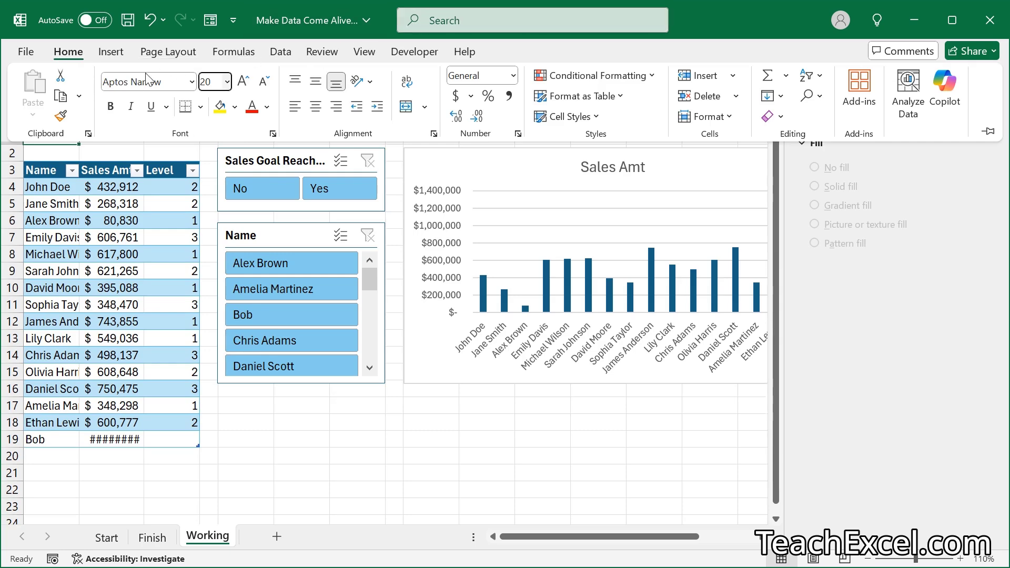
click(110, 107)
double_click(69, 51)
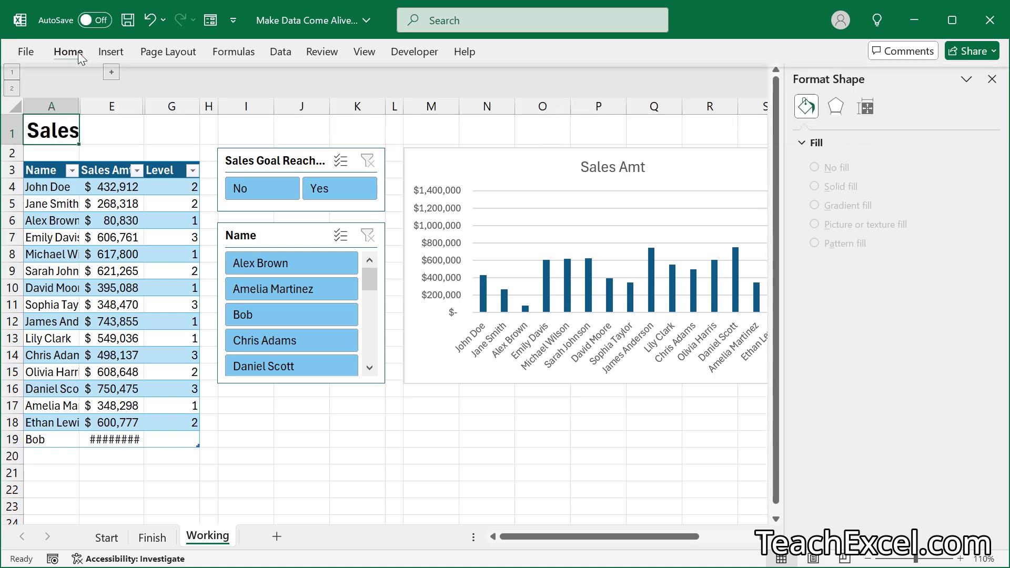
click(114, 128)
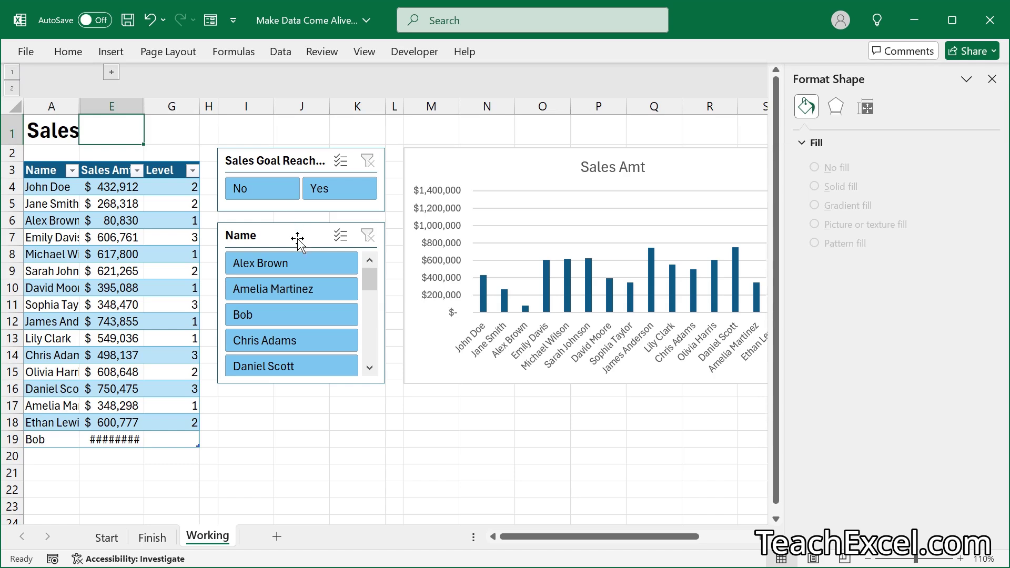
- Shift the Name slicer, Sales Goal slicer and chart down to line up with the table header
drag(297, 238, 300, 263)
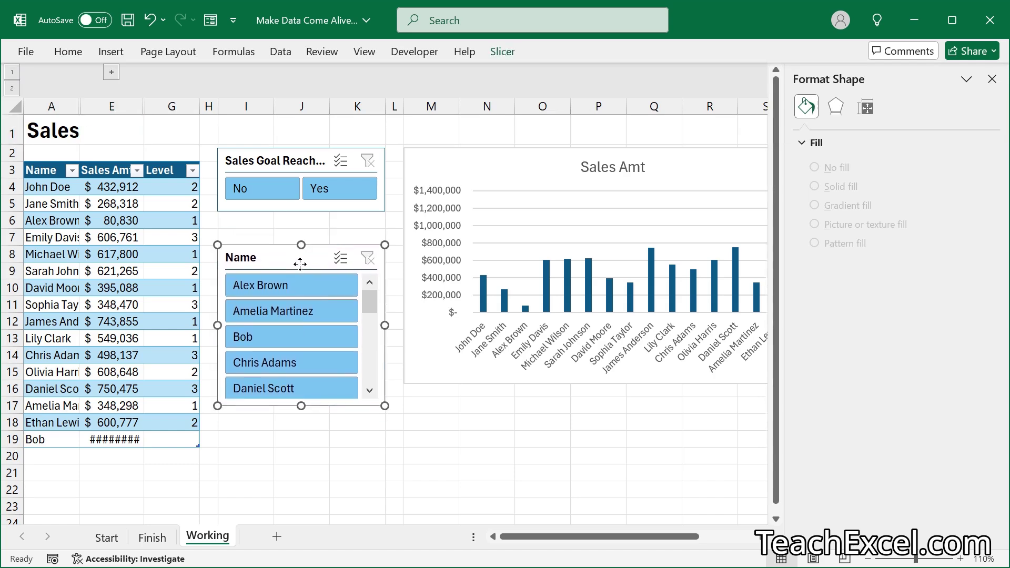
drag(288, 153, 284, 170)
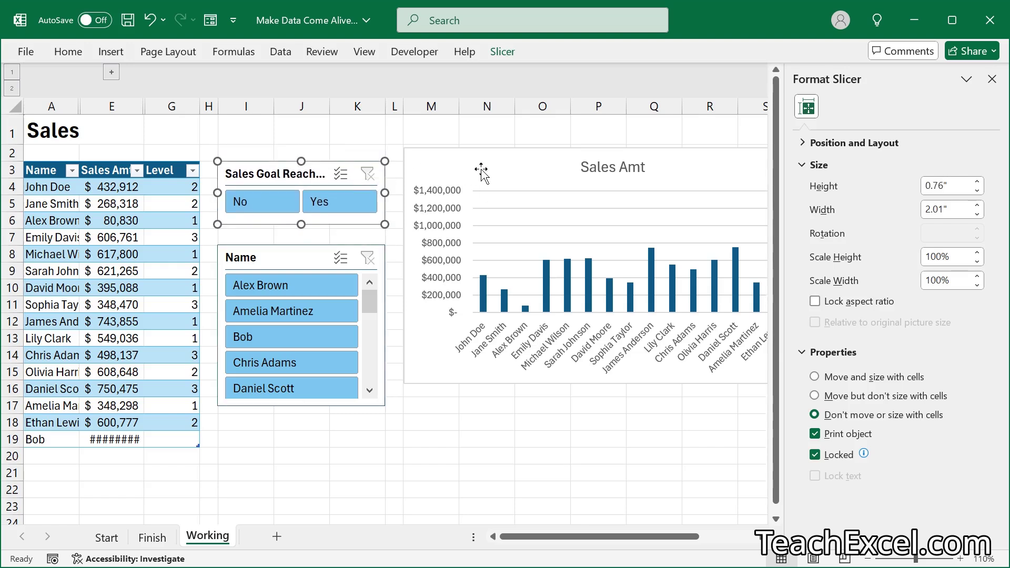
drag(478, 172, 480, 184)
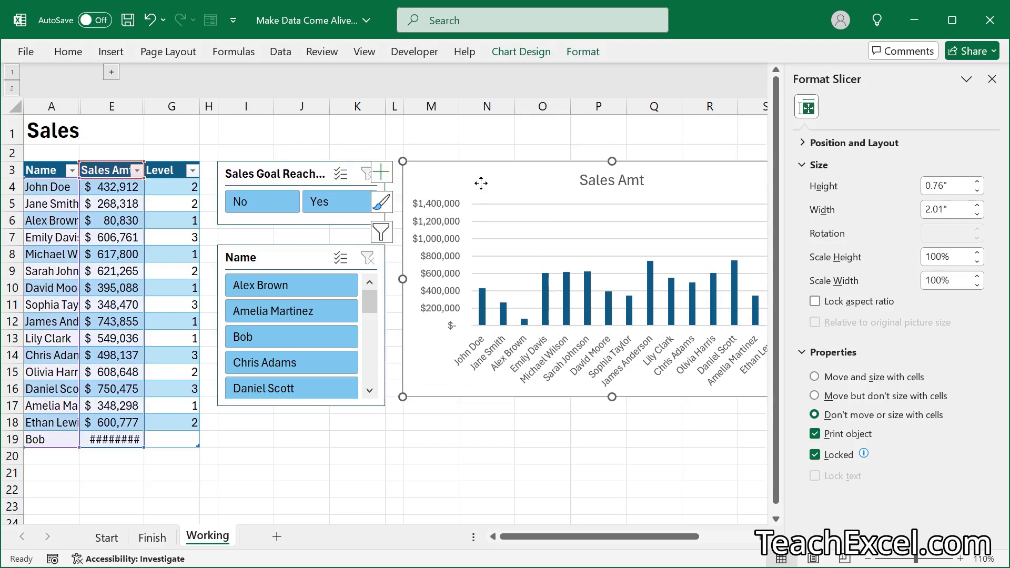
- Widen column E so 1,200,000 shows in full, and hide the sheet gridlines
click(124, 126)
drag(145, 105, 151, 105)
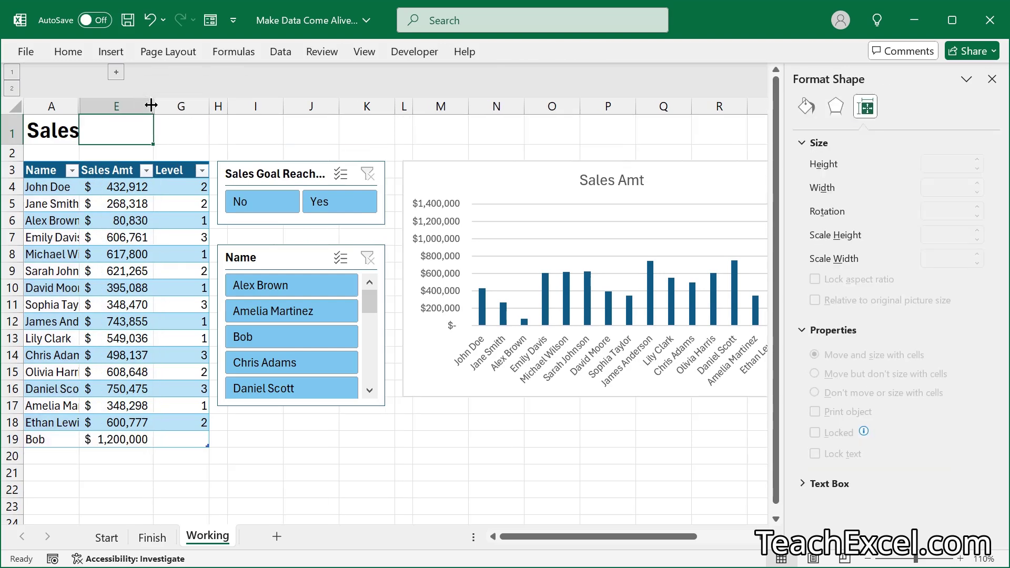
click(365, 52)
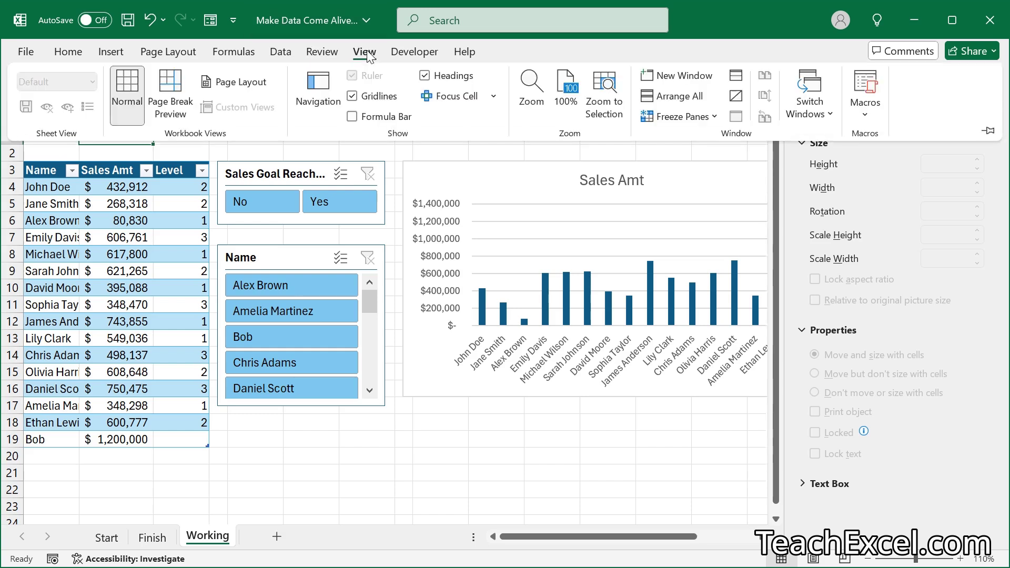
click(352, 96)
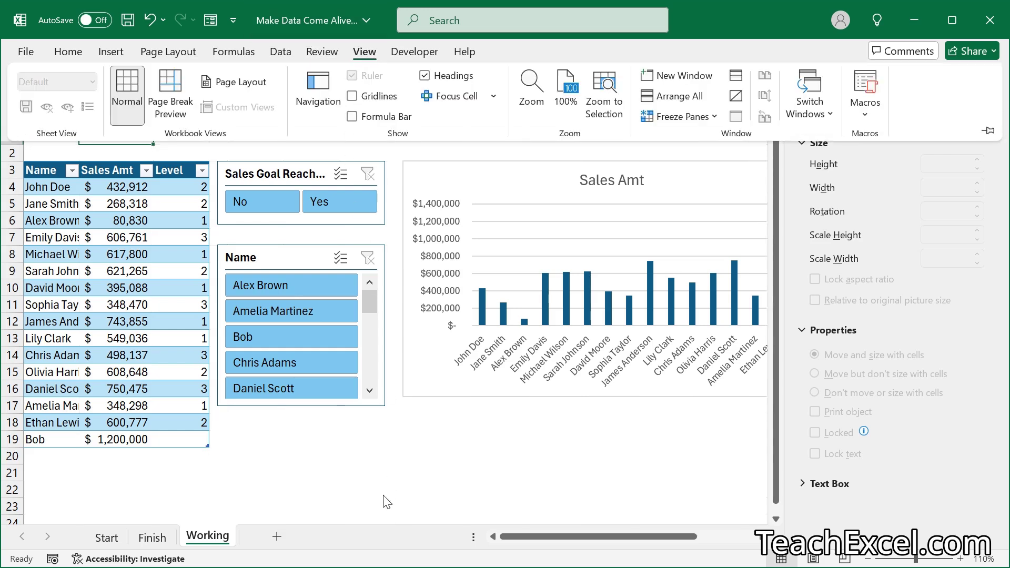
click(335, 455)
- Close the format pane and stretch the Name slicer and chart down to the table's bottom row
click(992, 79)
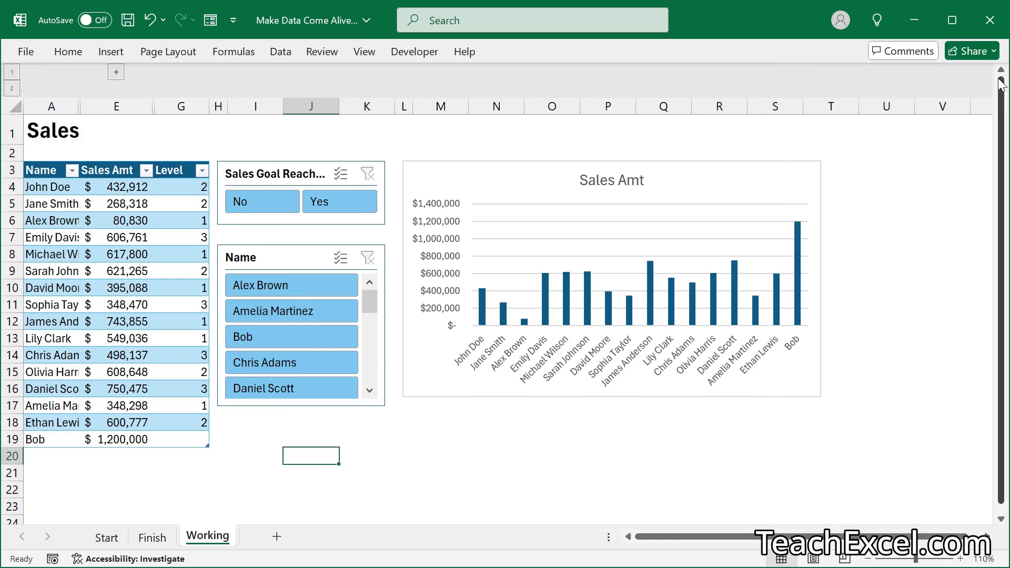
key(ctrl+Home)
click(297, 258)
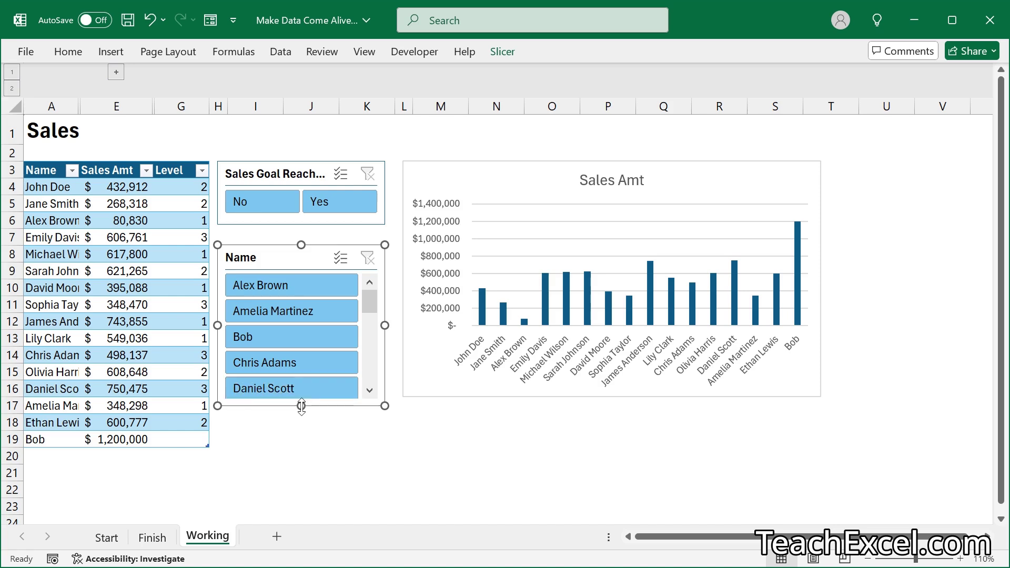
drag(301, 406, 295, 445)
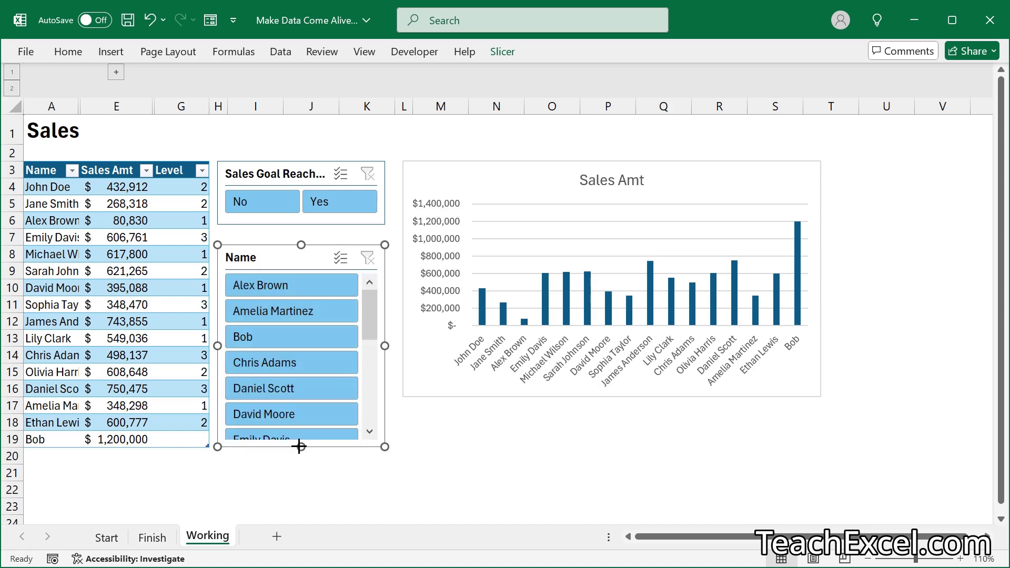
click(431, 379)
drag(612, 396, 613, 446)
click(277, 491)
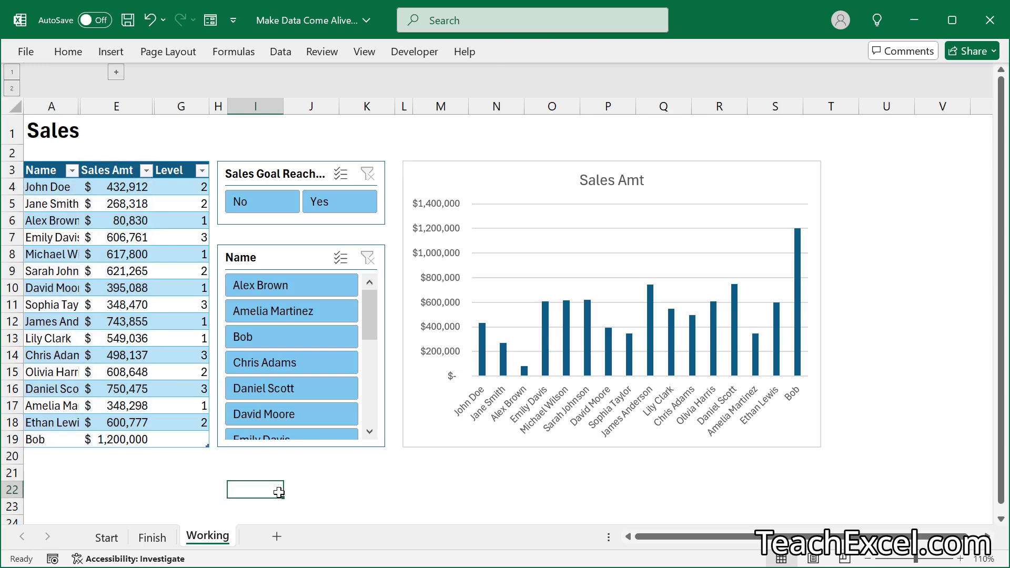